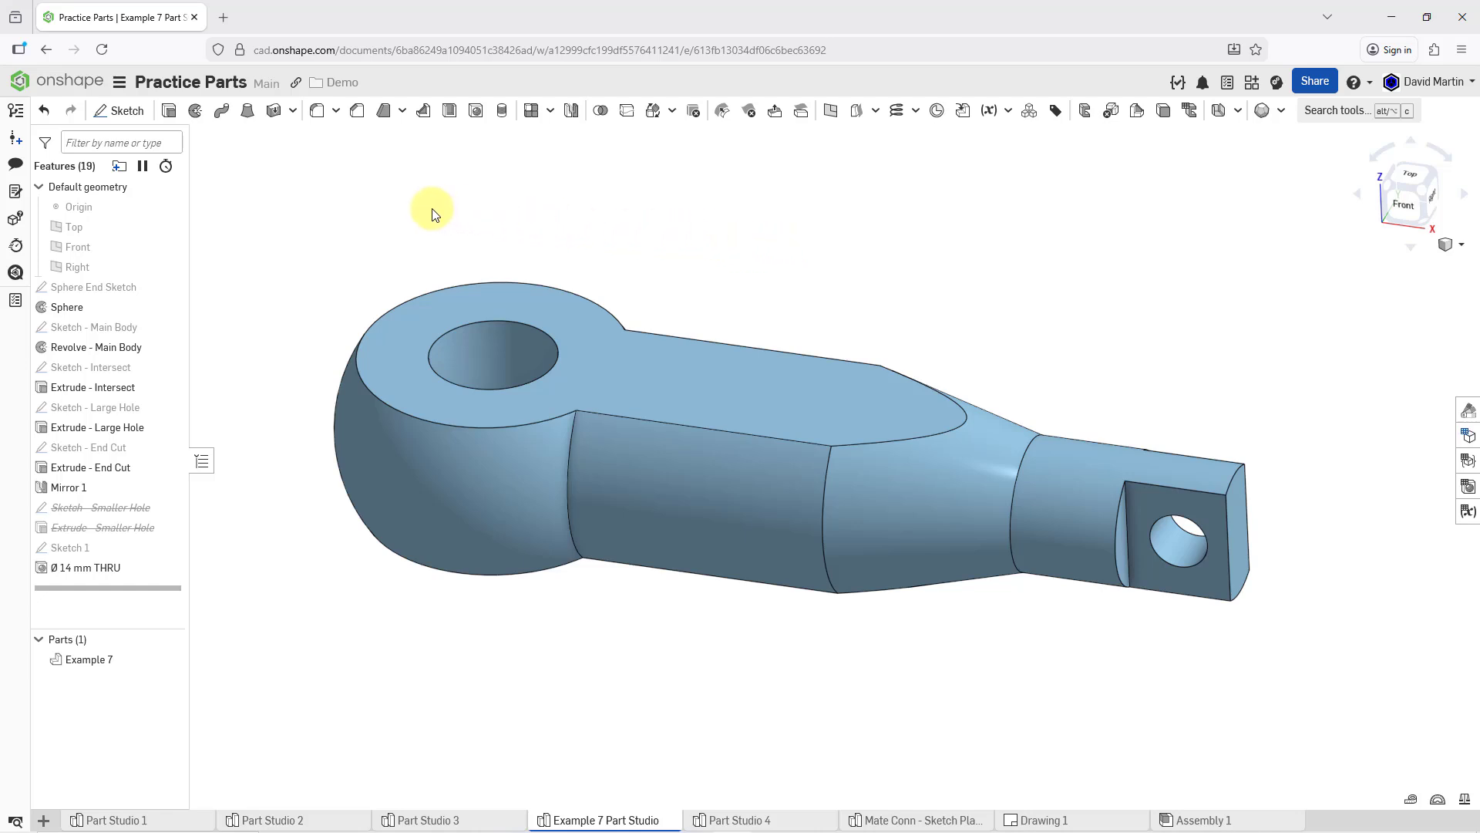
Start a new sketch on a mate connector placed at the vertex on the outer side of the spherical end
left_click(119, 110)
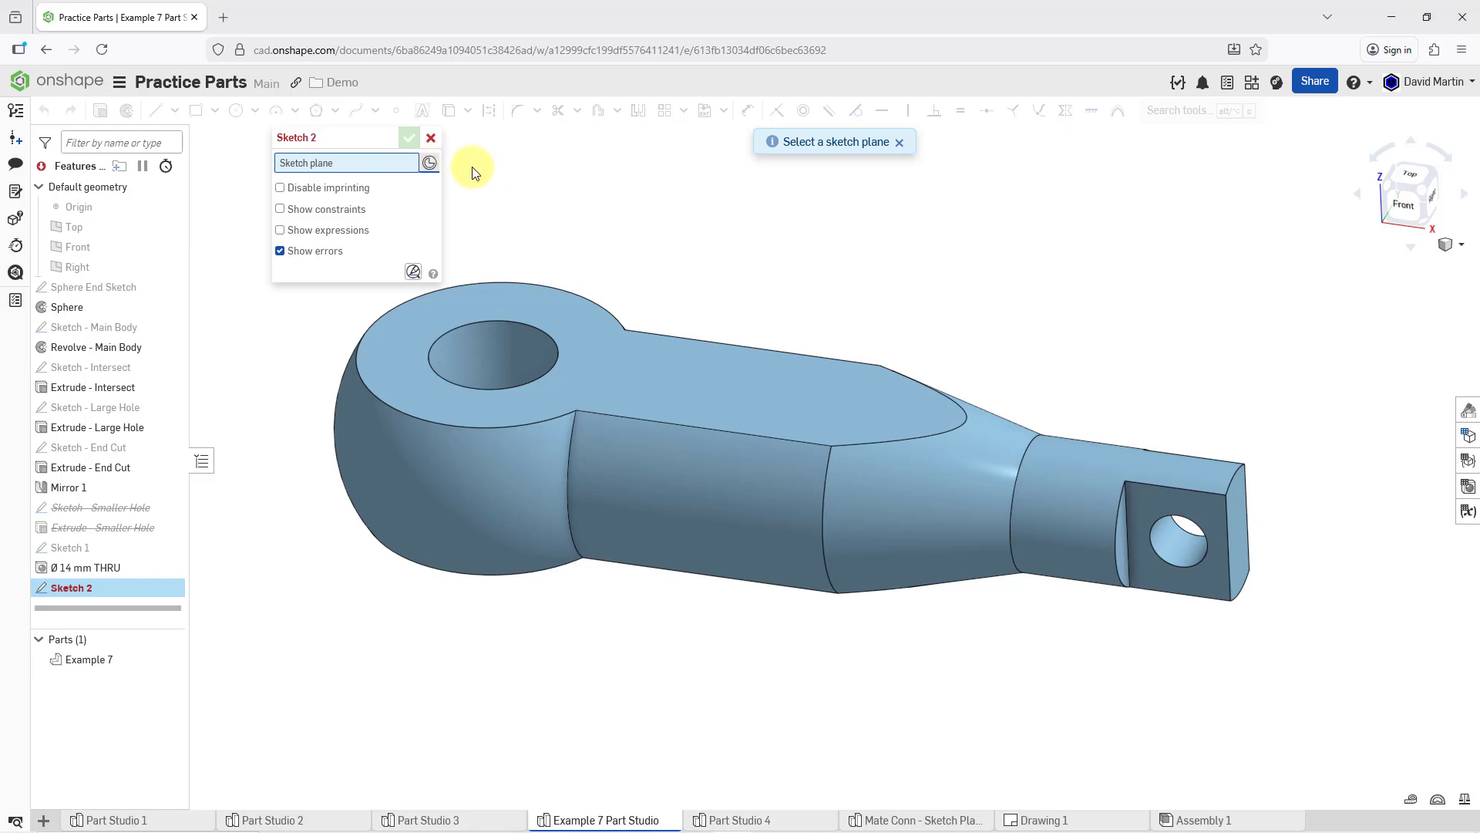
left_click(447, 515)
right_click_drag(547, 415, 612, 465)
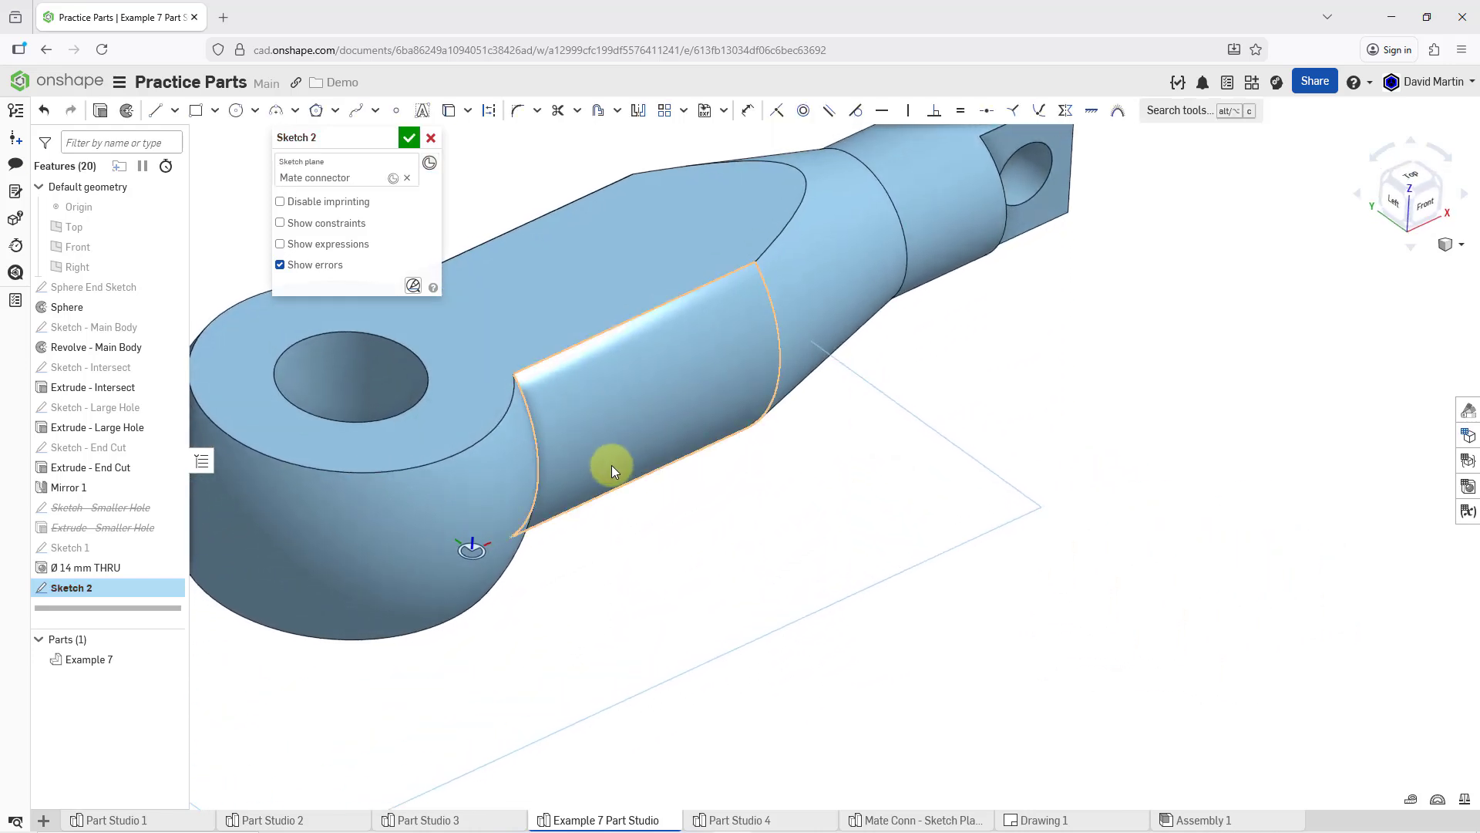
Realign the sketch's mate connector with the Front plane as primary axis and the Right plane as secondary axis
left_click(392, 178)
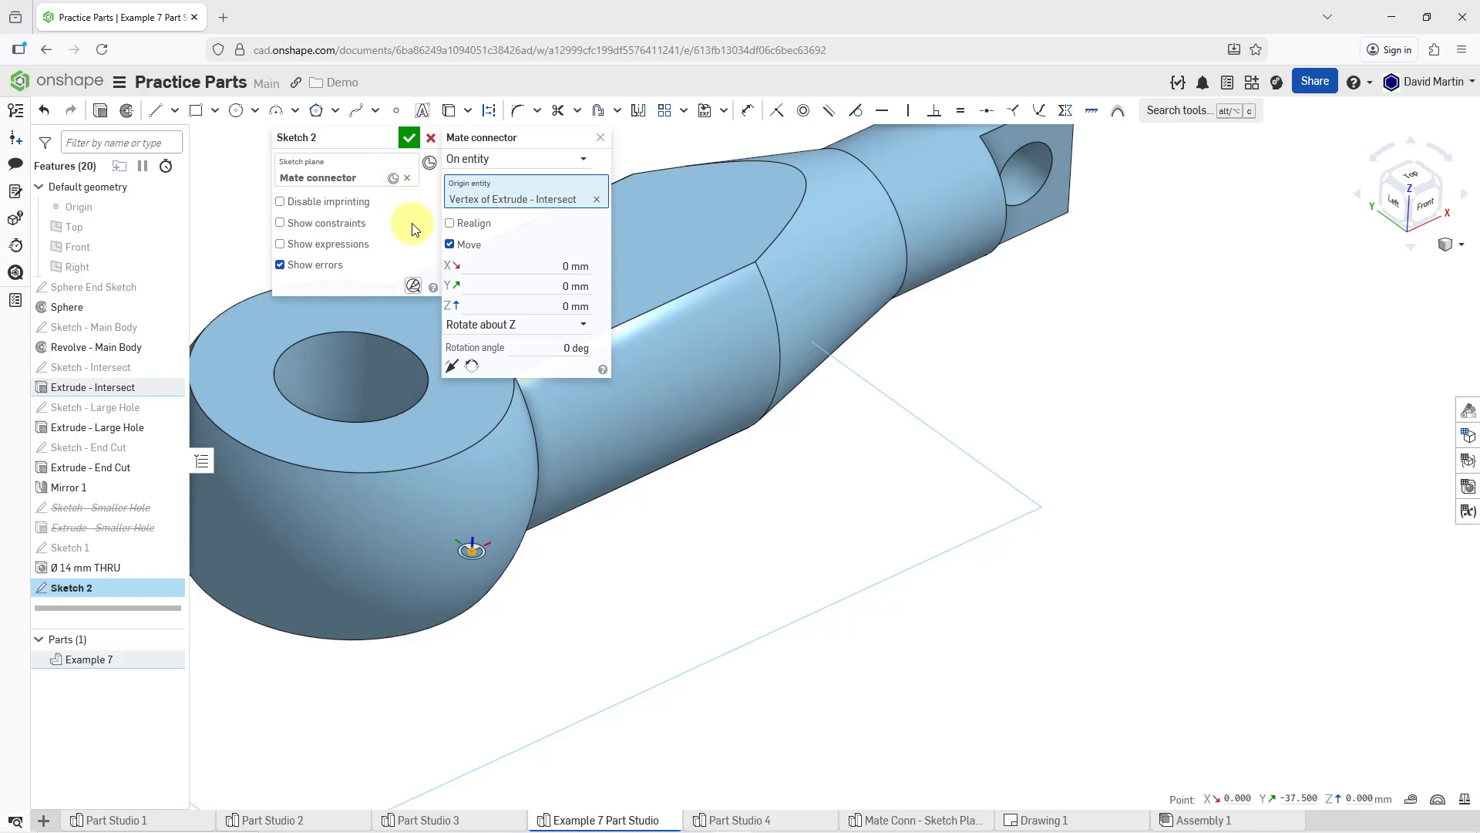
left_click(449, 224)
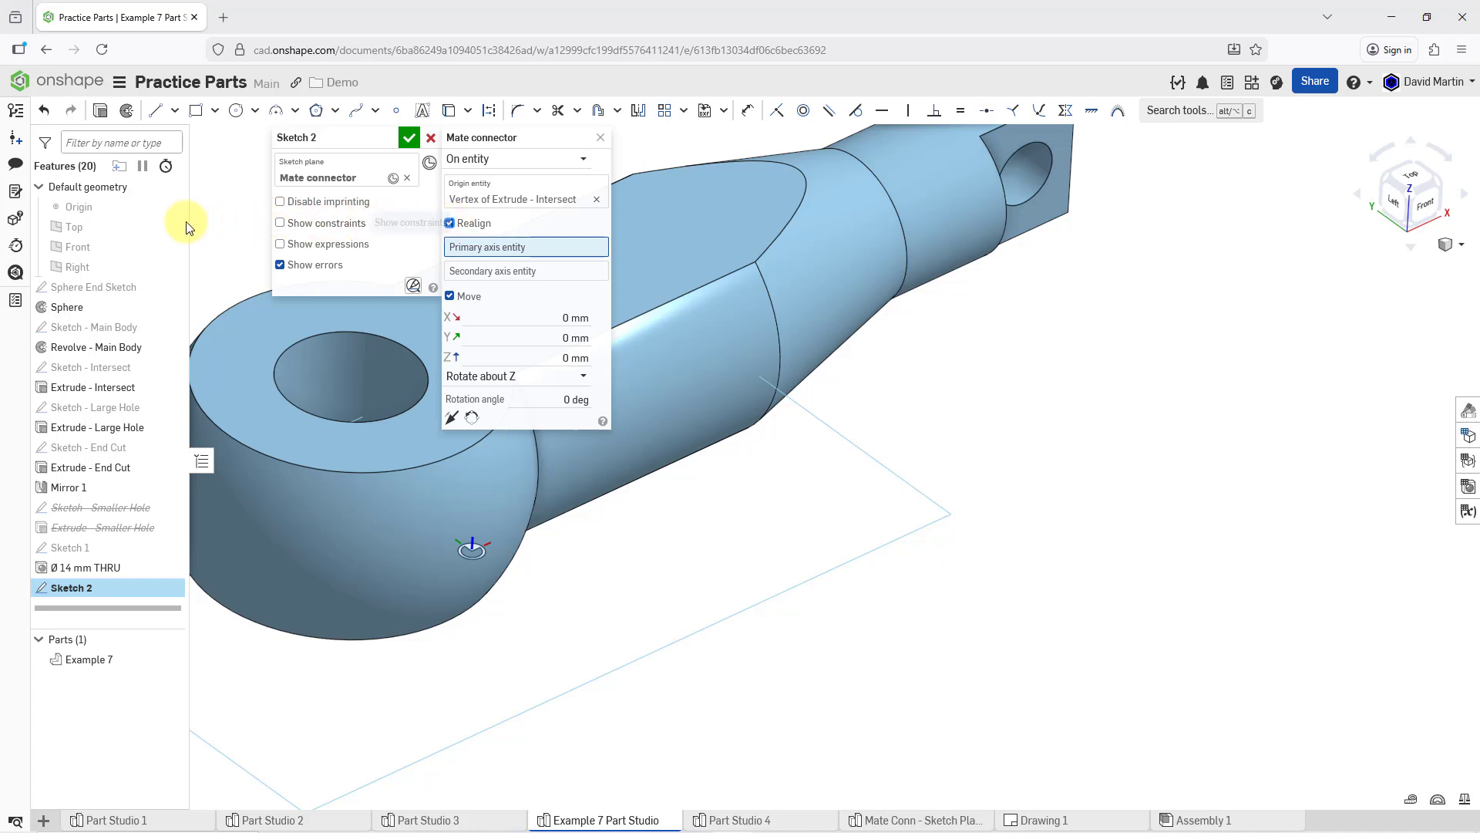
left_click(127, 251)
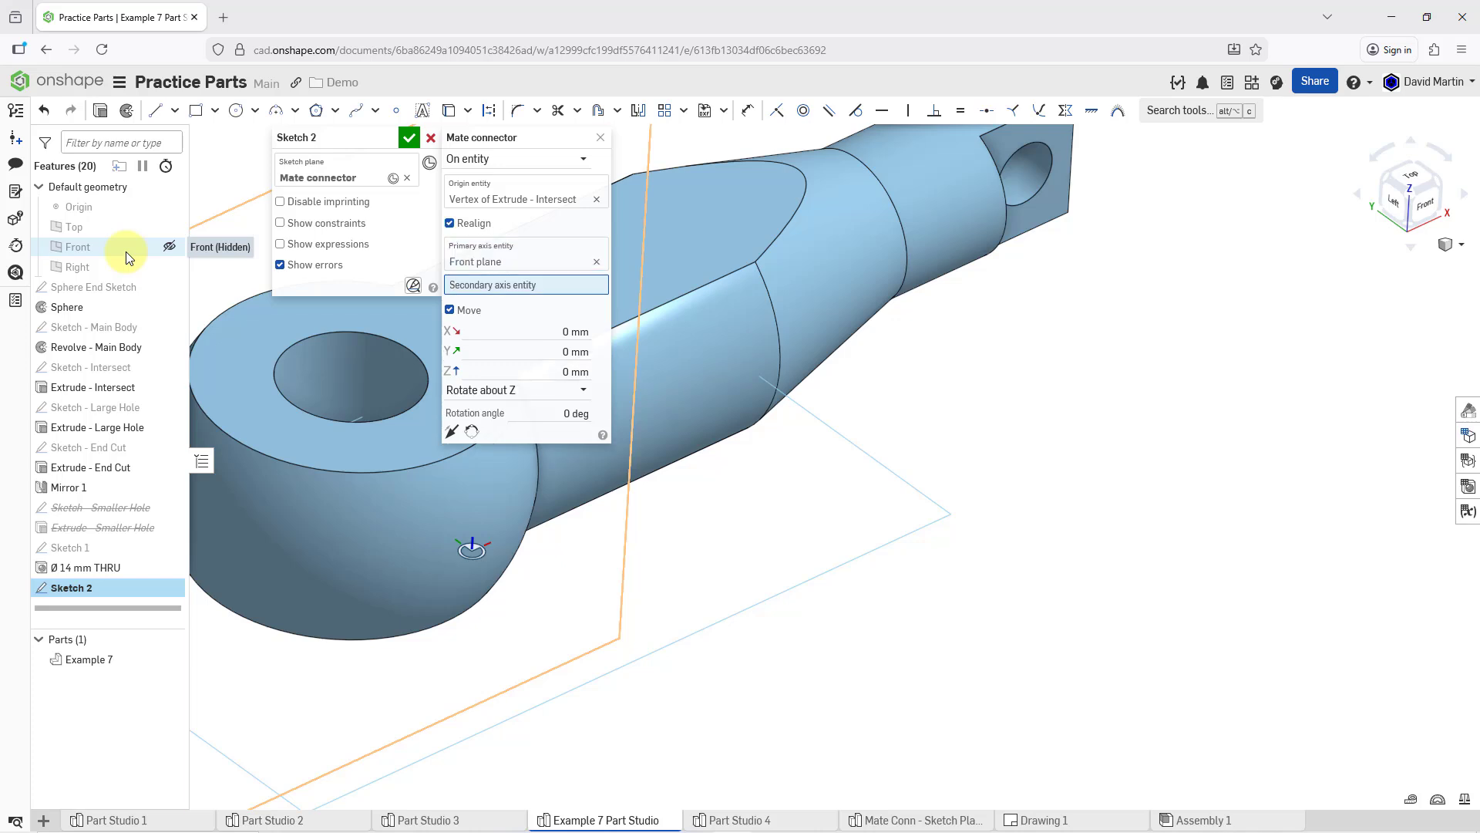
scroll(899, 598, "down", 3)
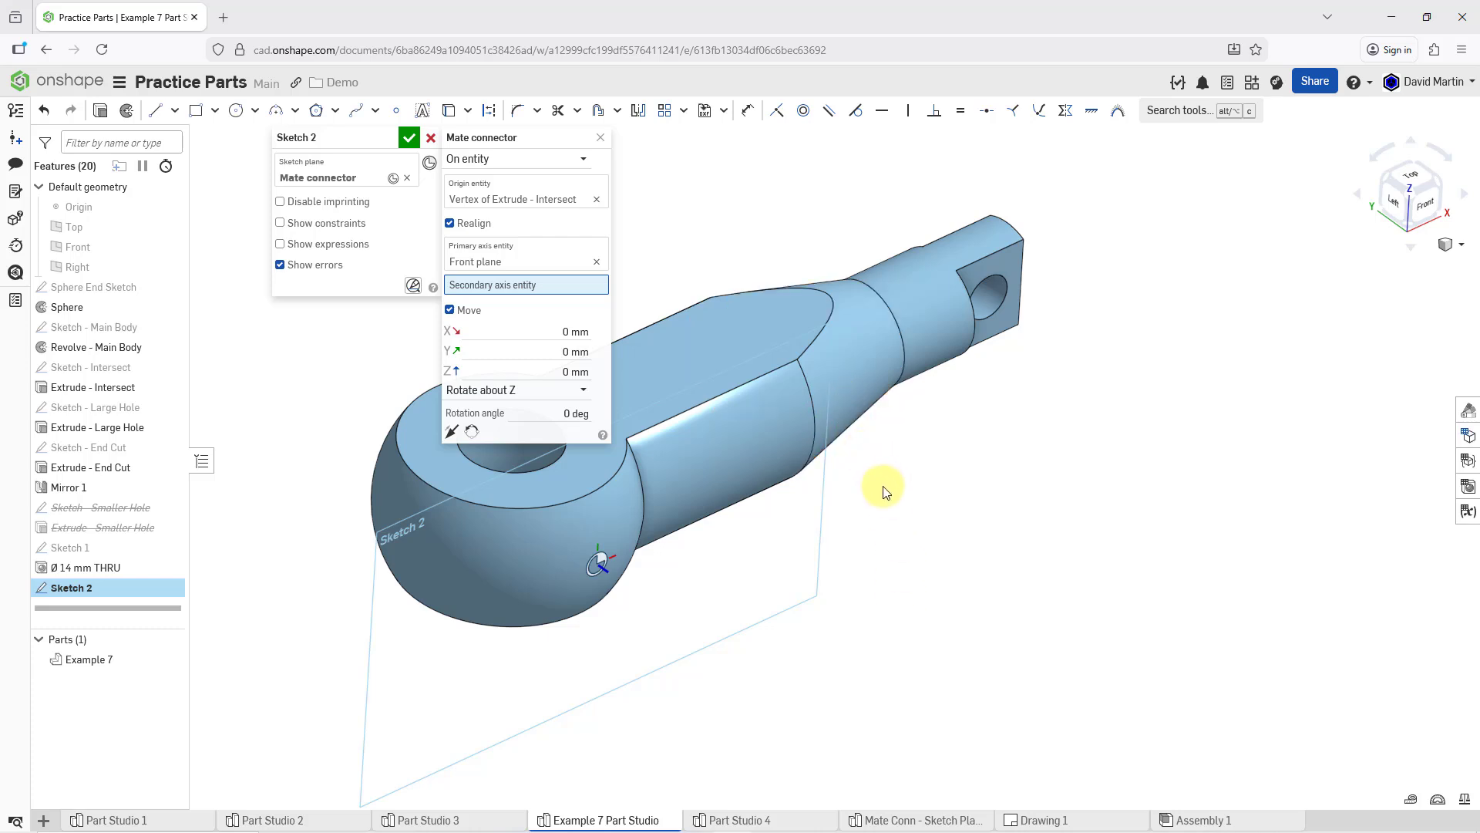
left_click(118, 266)
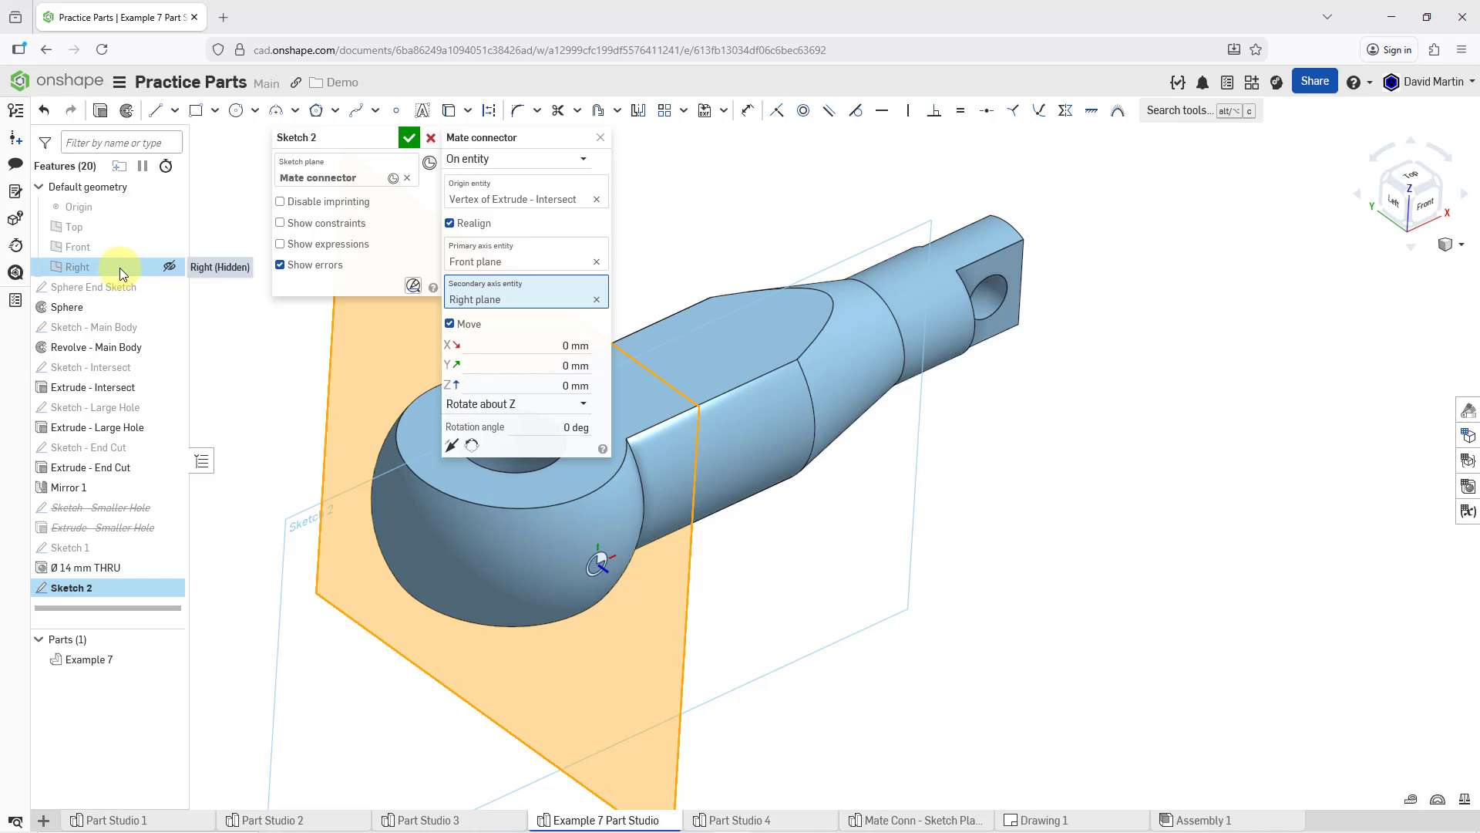
Move the sketch's mate connector 40 mm along its Z direction and close its settings
left_click(507, 385)
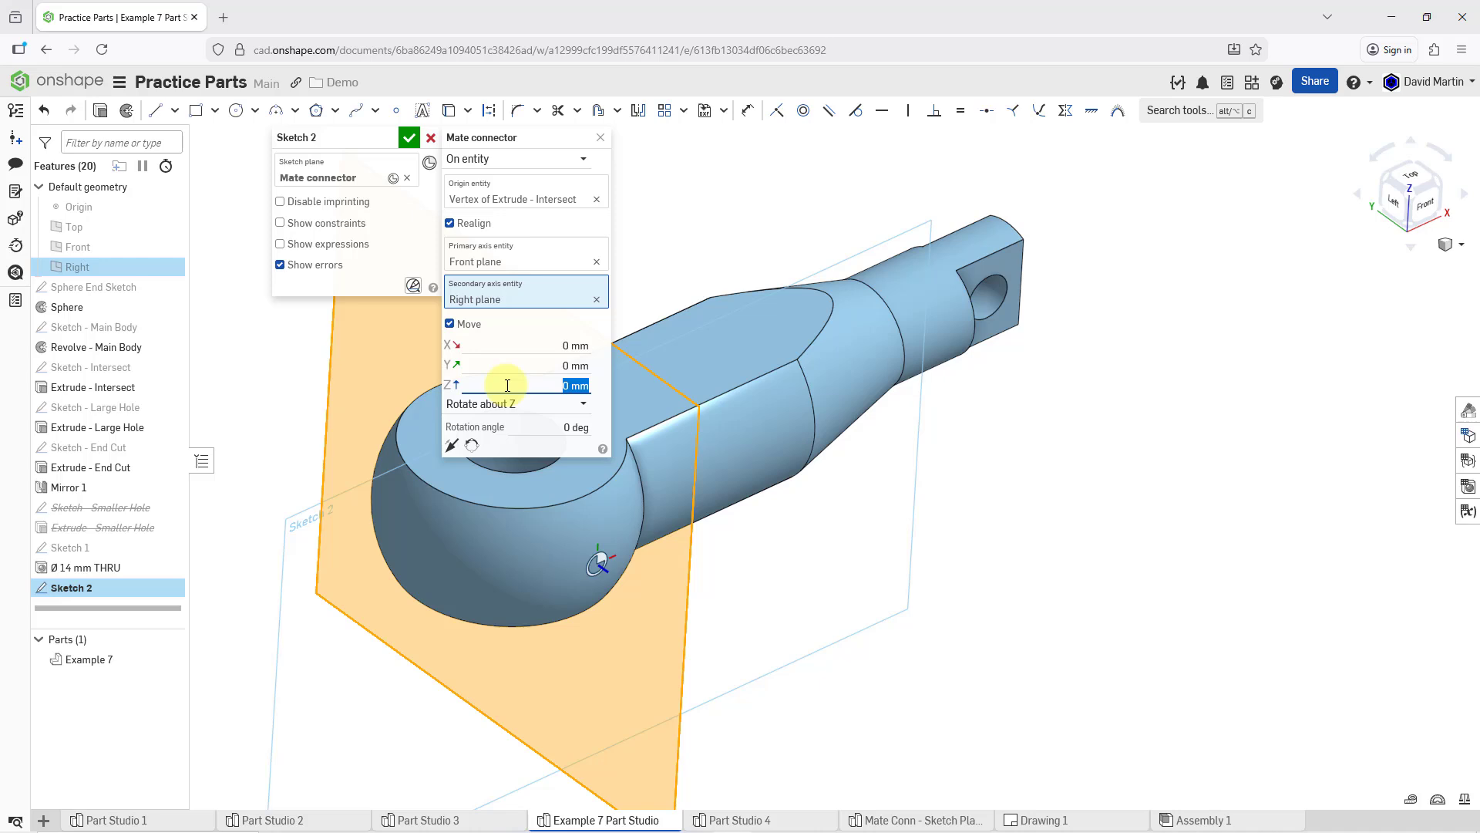
type("40")
key("Return")
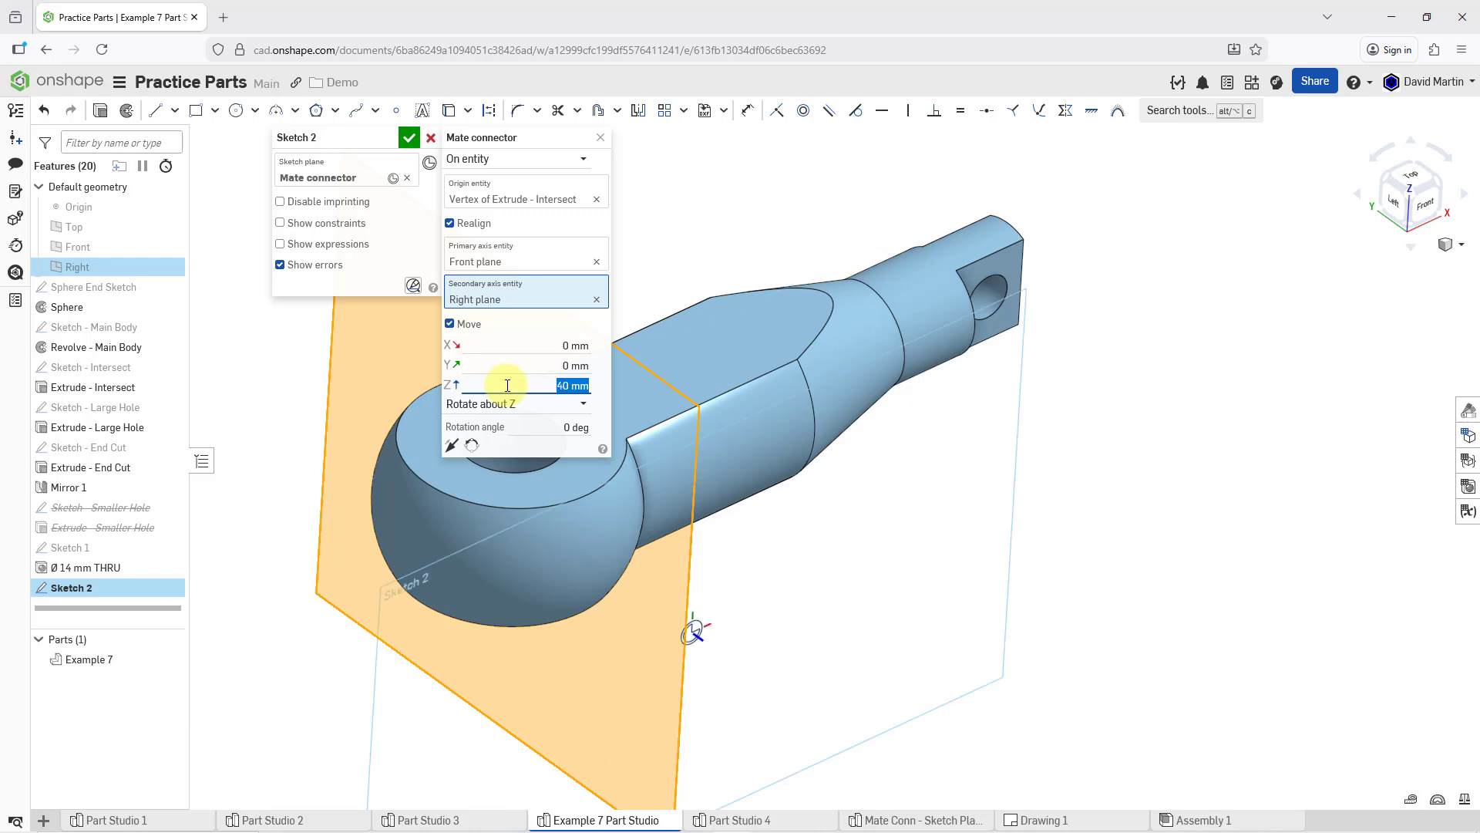
left_click(600, 138)
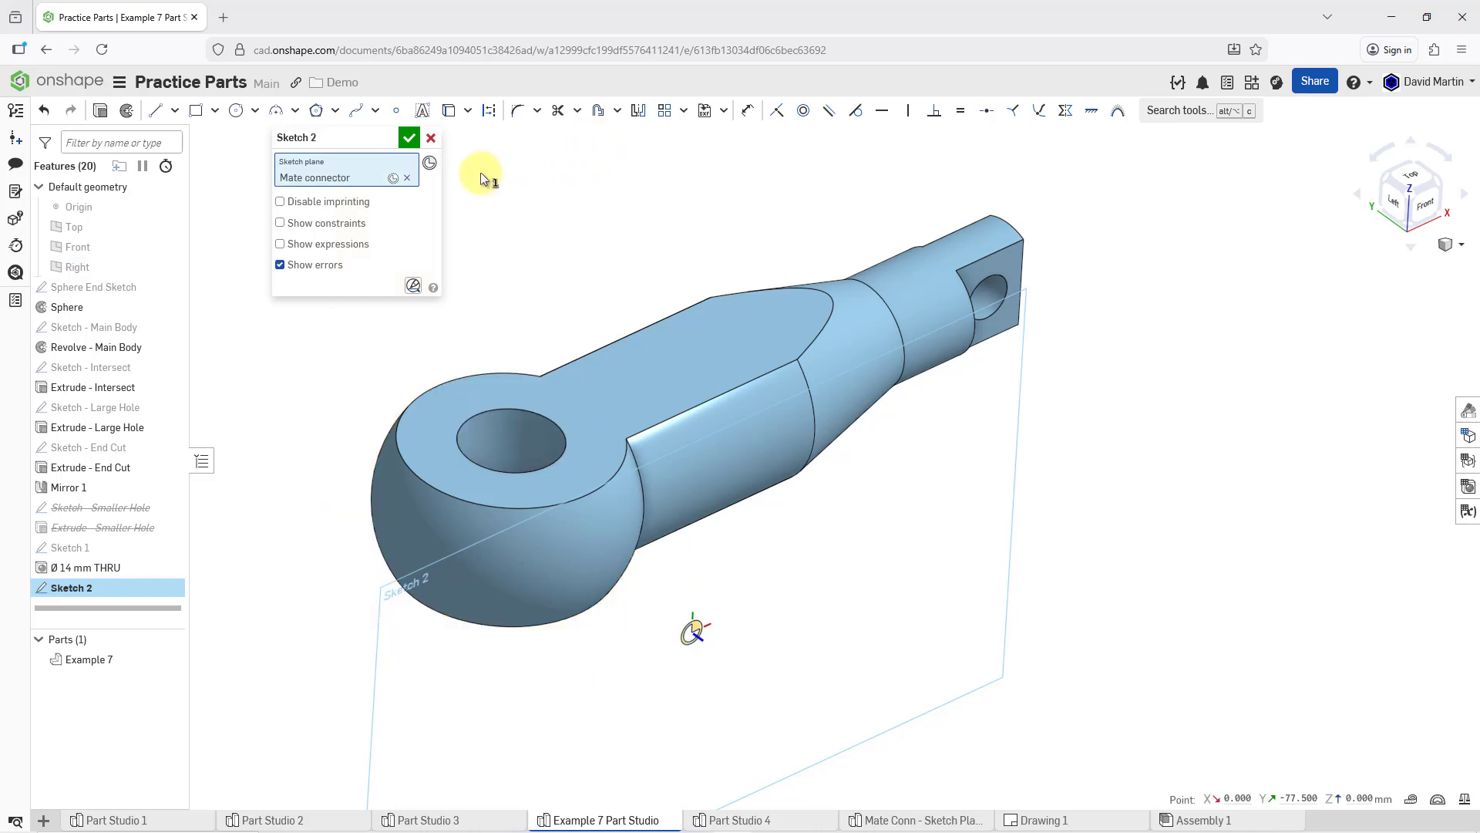
Sketch a 40 by 30 mm center point rectangle centred on the mate connector, viewed normal to the sketch plane, and accept the sketch
right_click(550, 237)
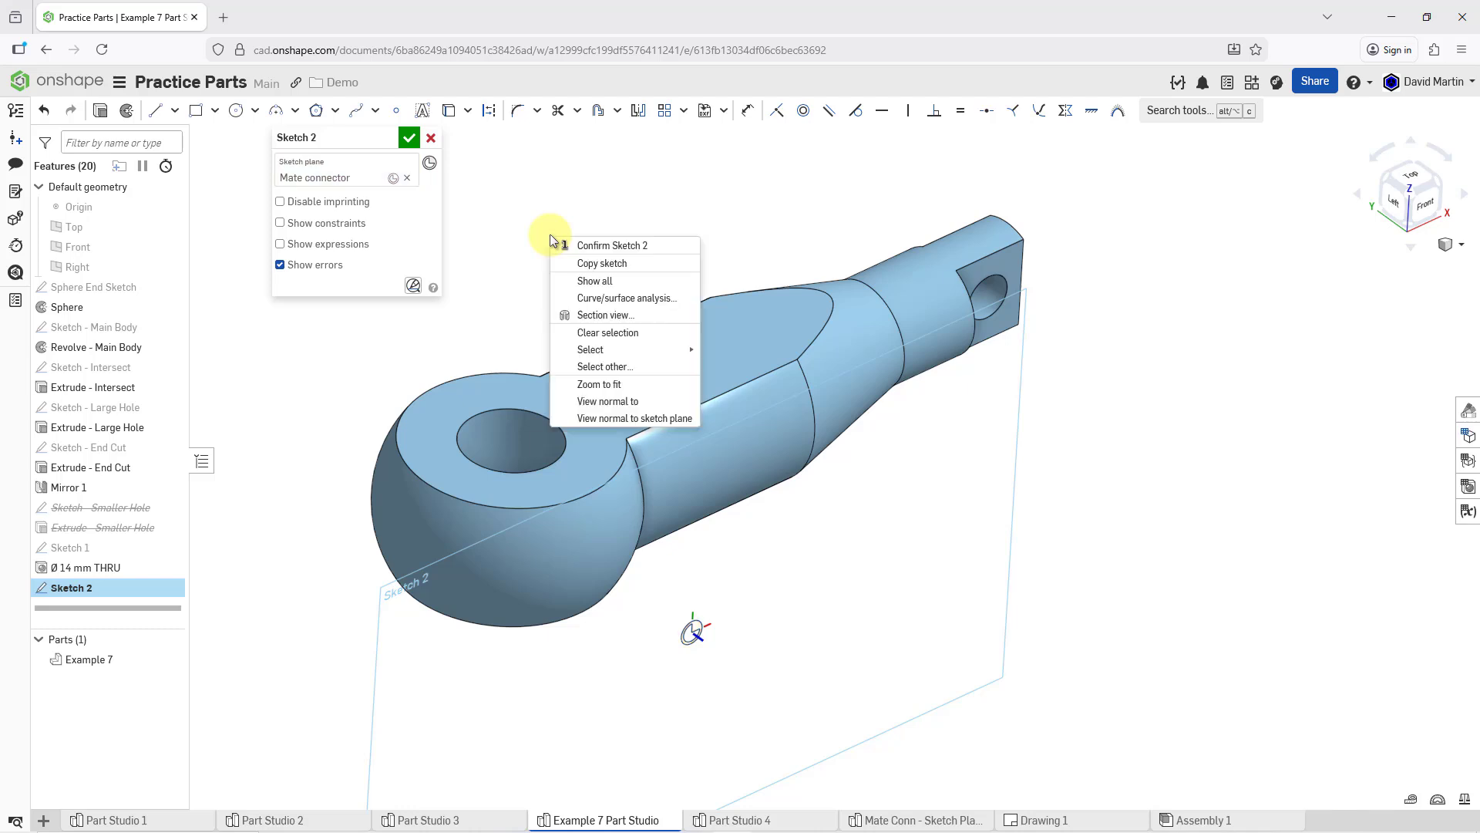
left_click(623, 417)
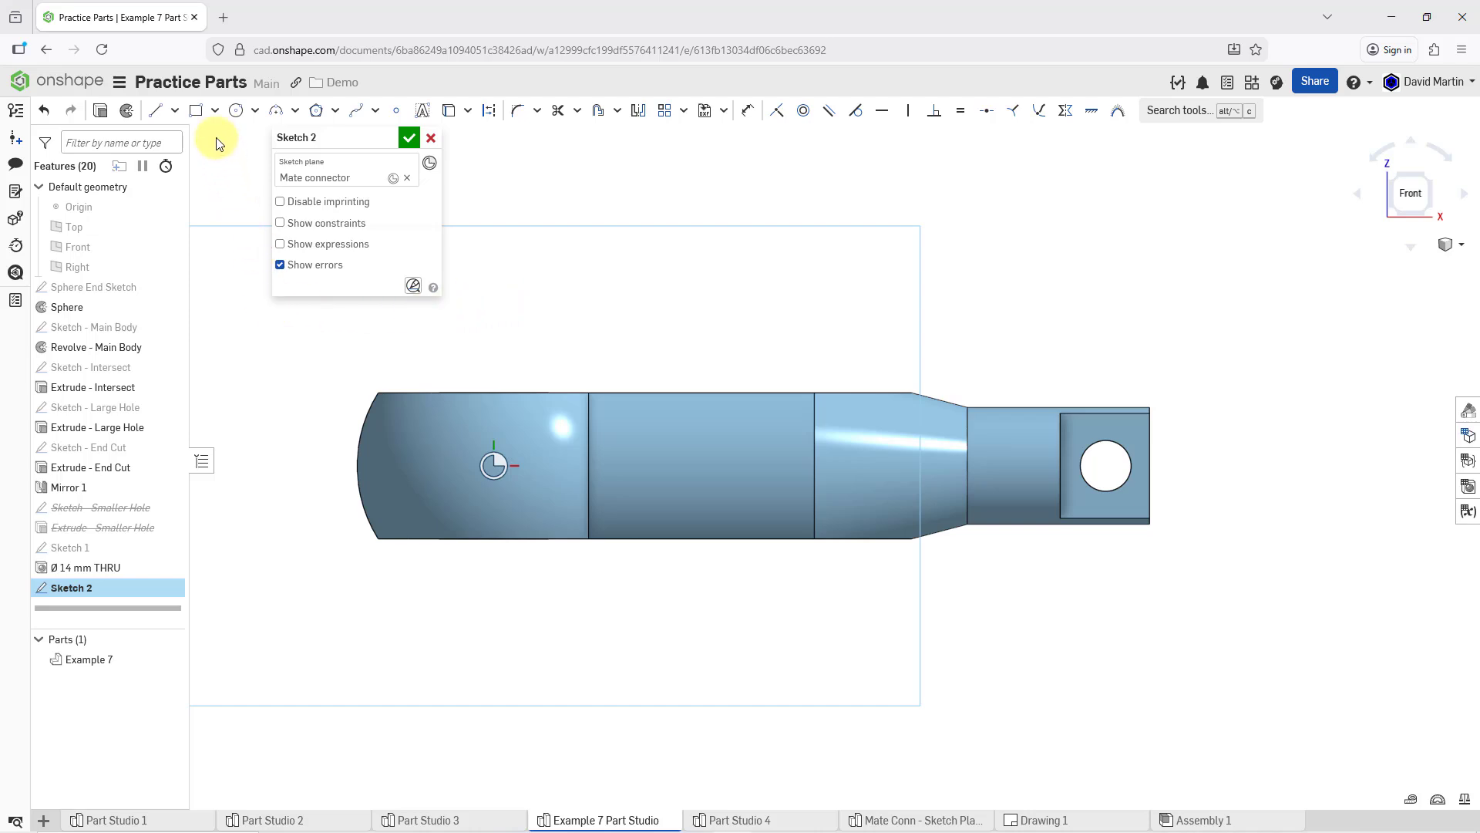
left_click(215, 112)
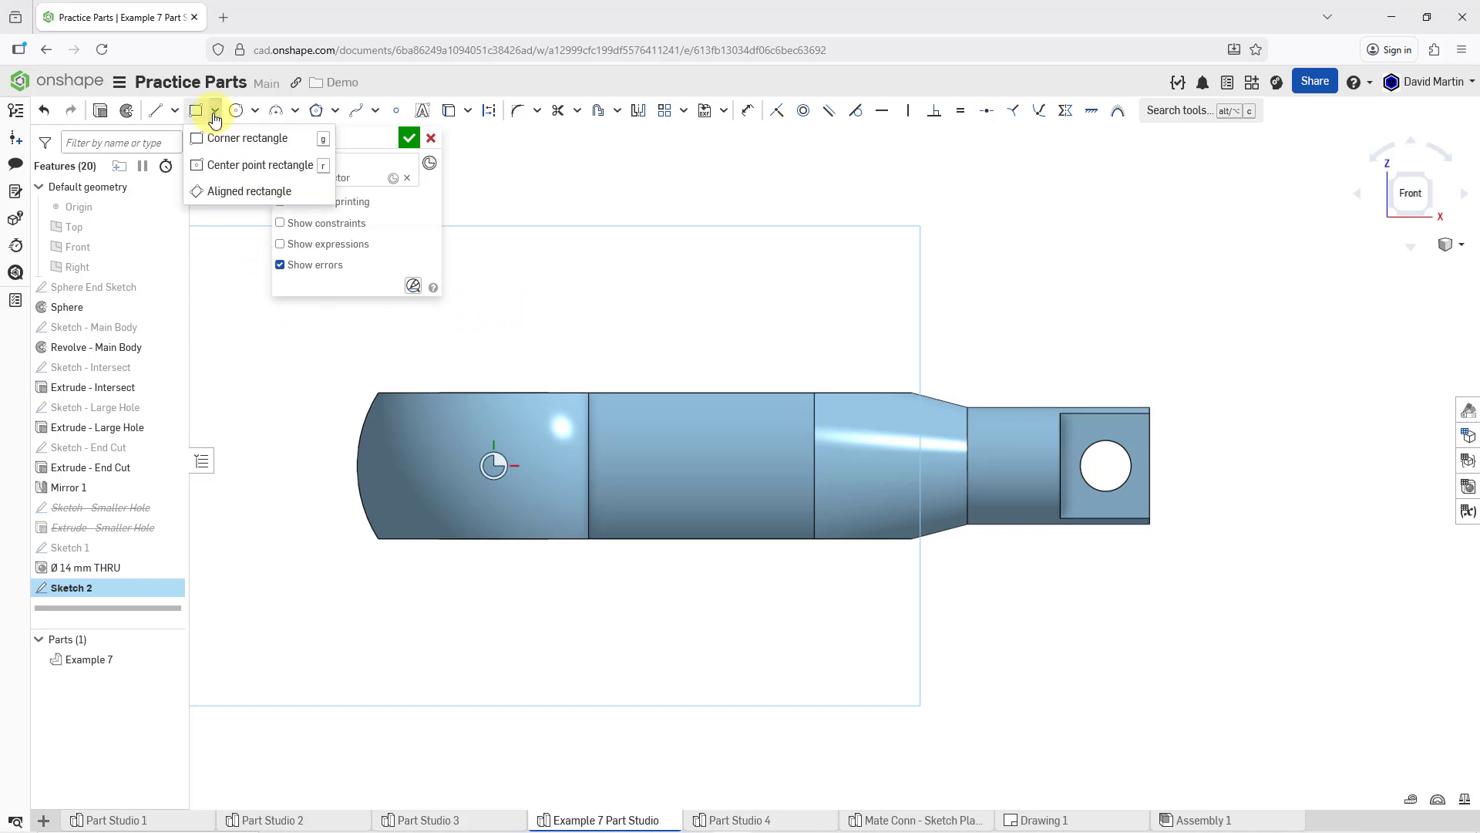
left_click(231, 165)
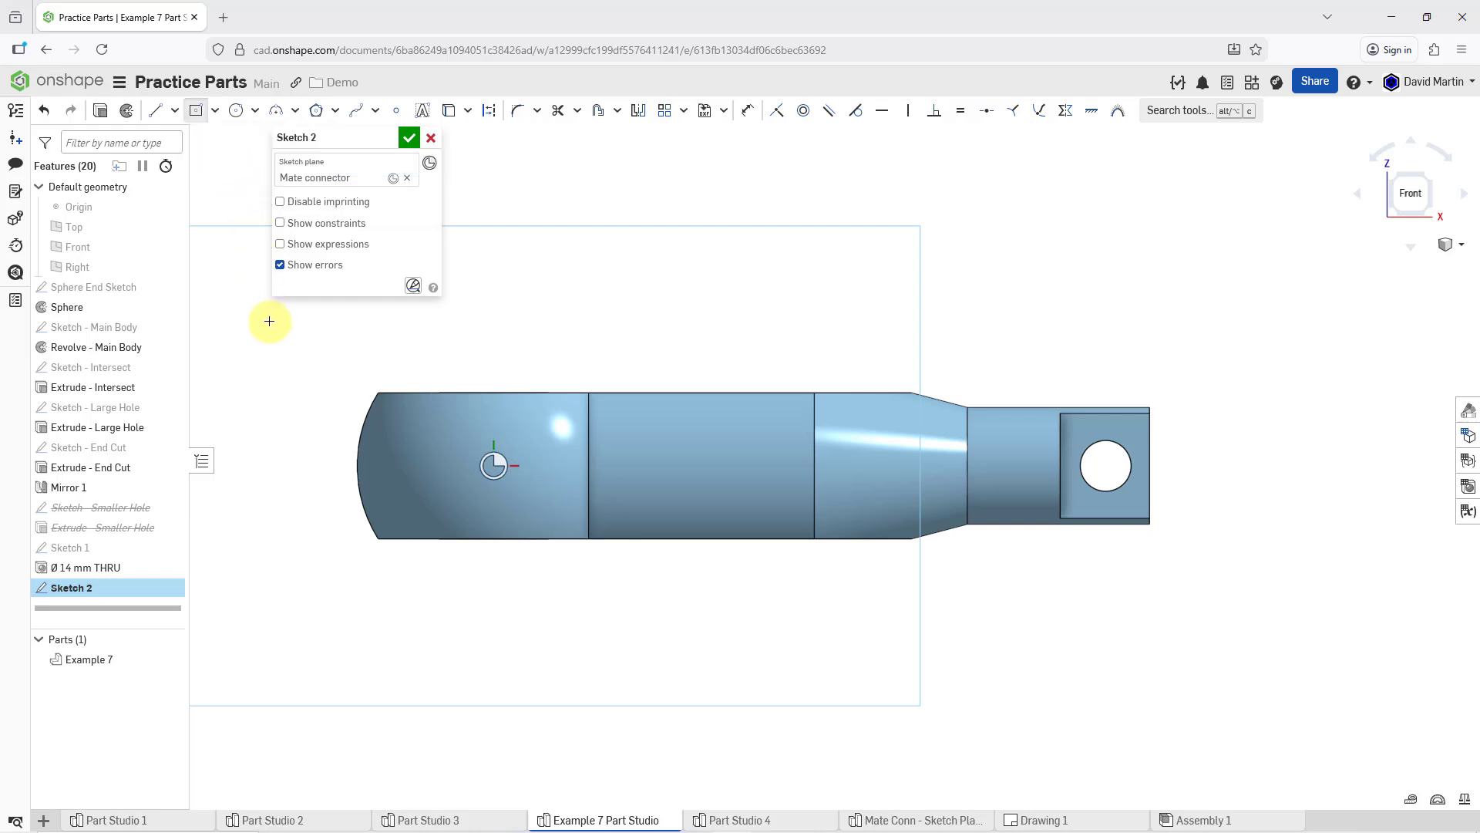
left_click(494, 466)
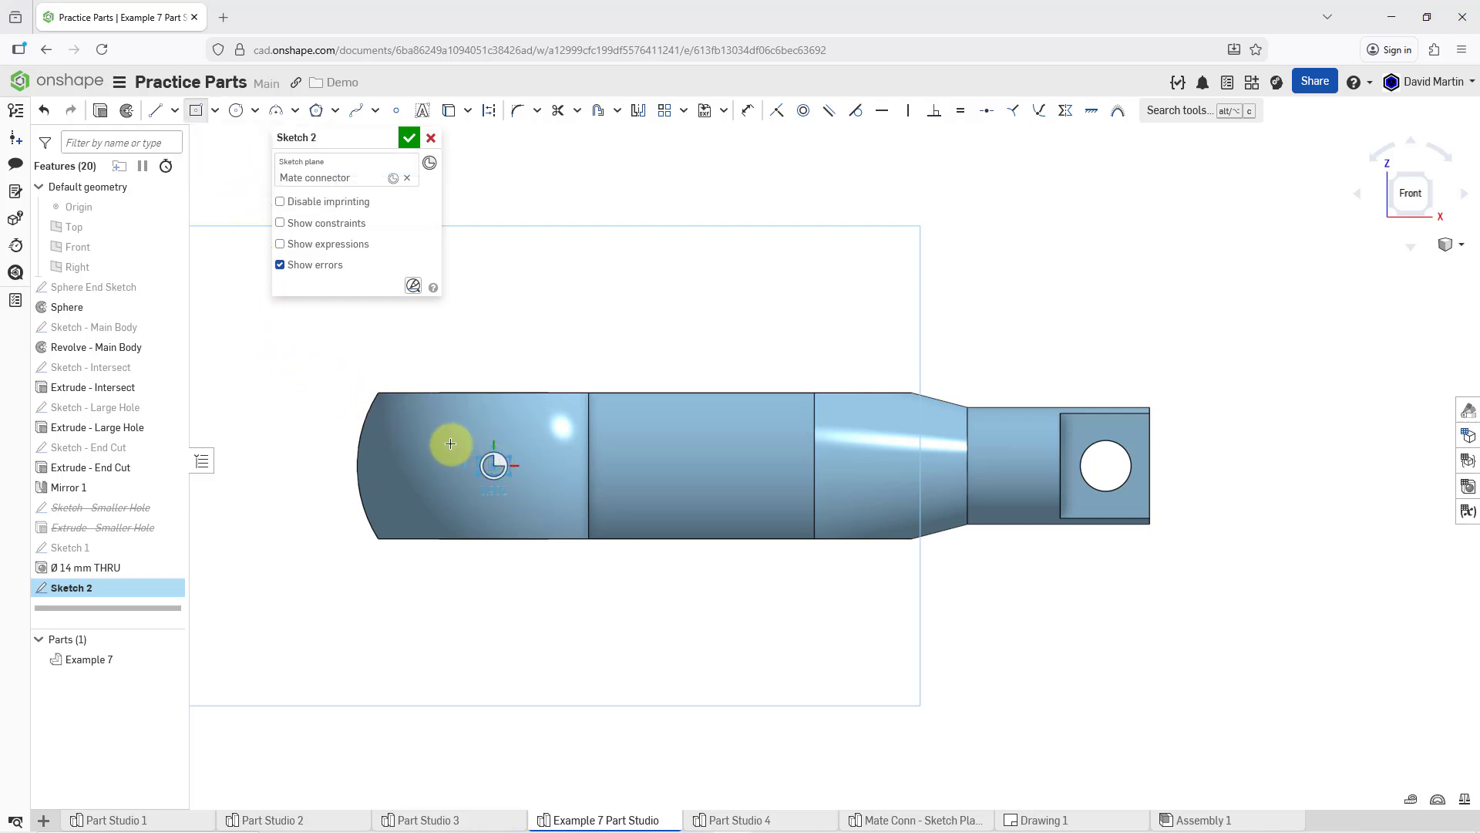
left_click(420, 410)
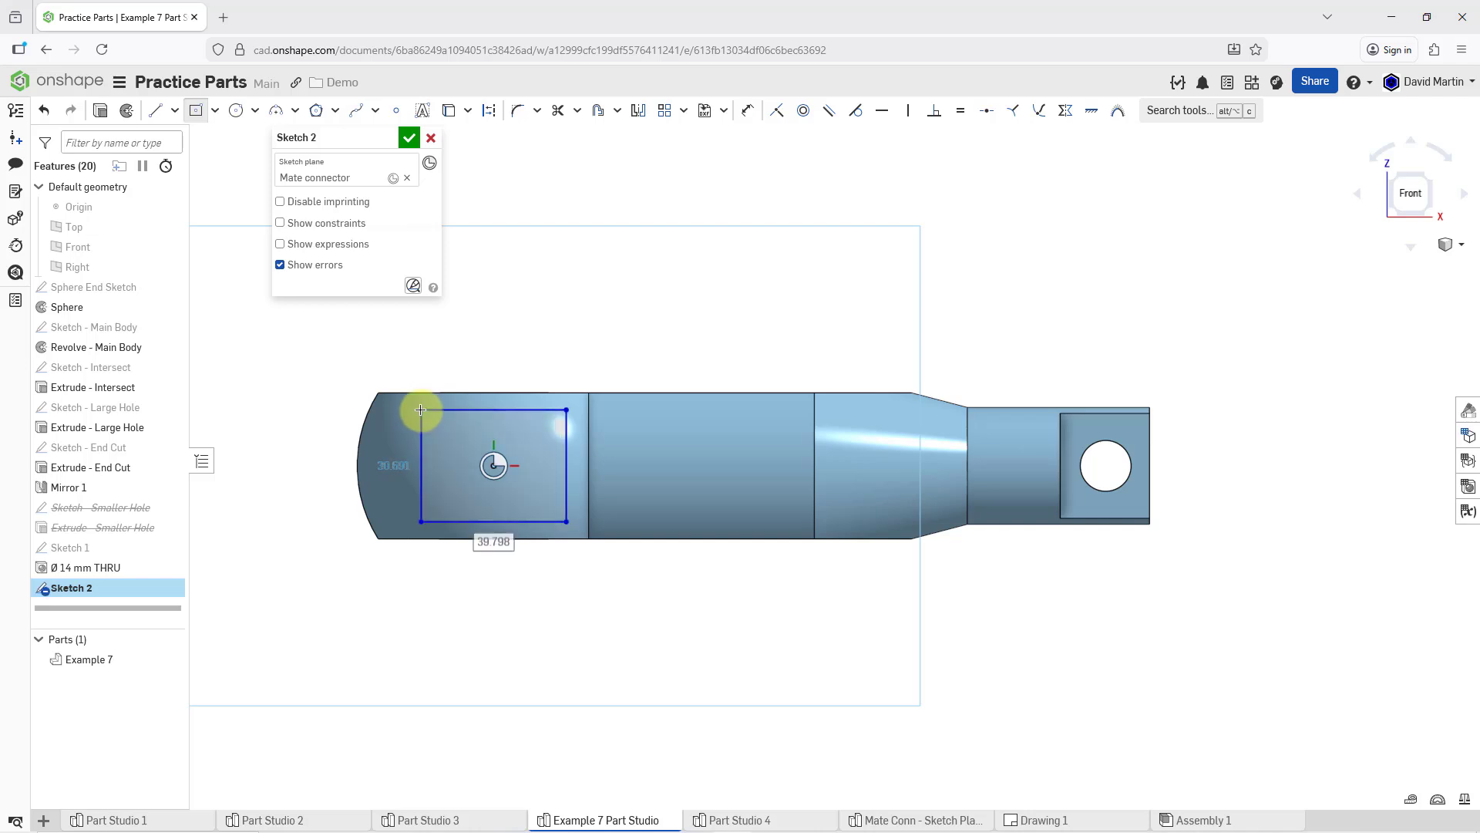
type("40")
key("Tab")
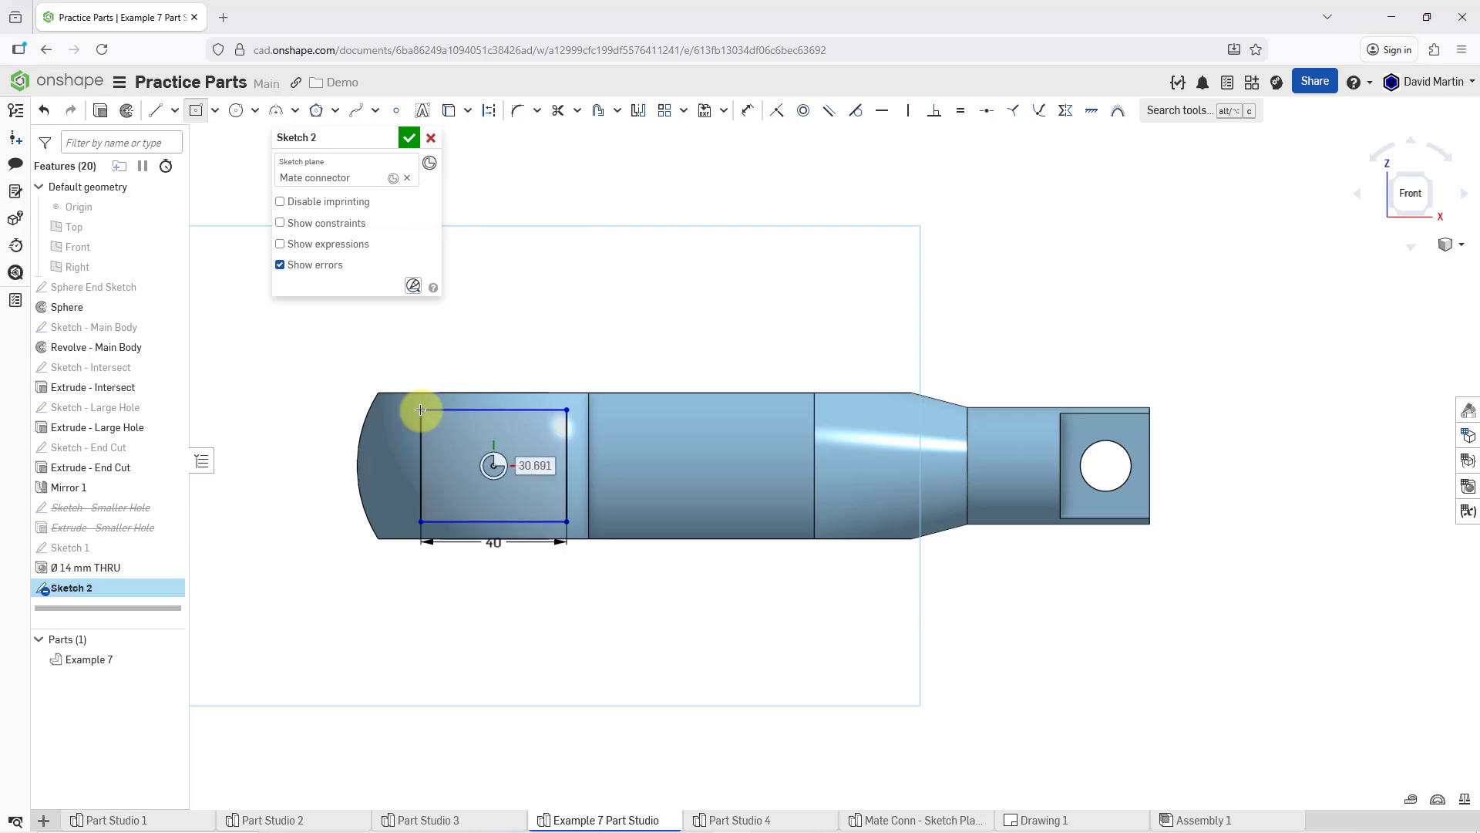
type("30")
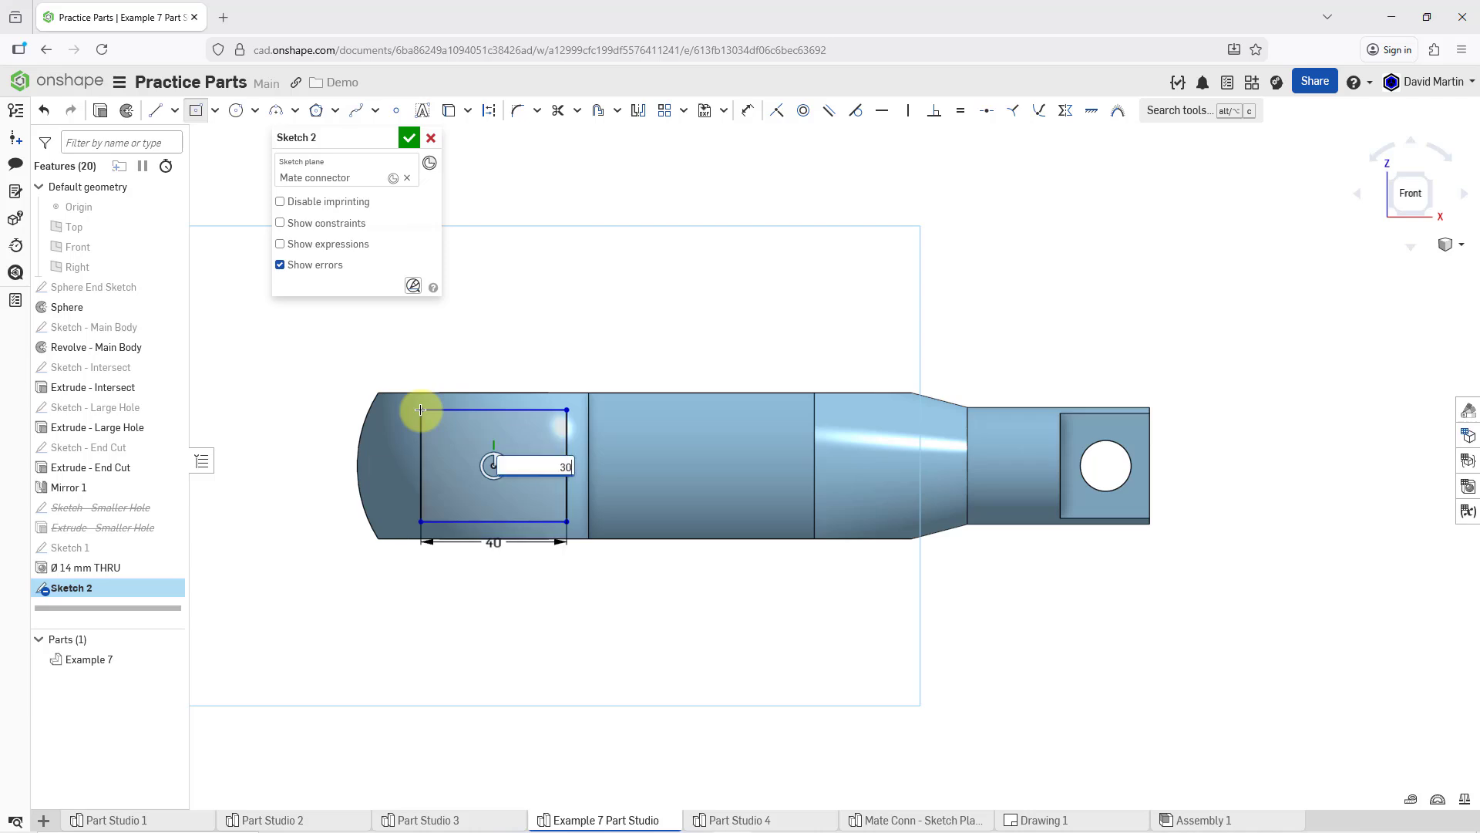
key("Return")
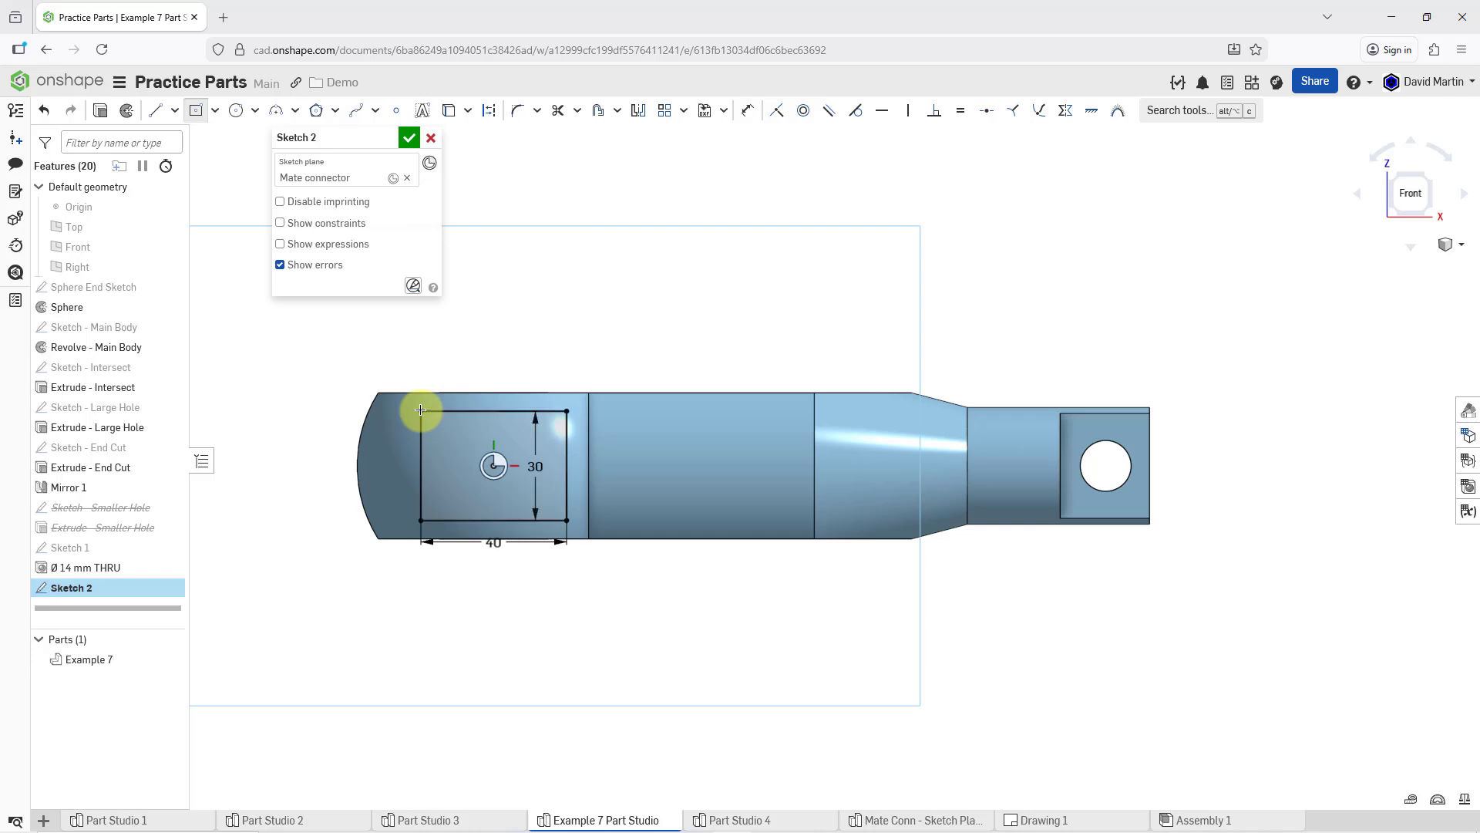
left_click(409, 139)
Set up an extrusion of the rectangle that ends up to the spherical face of the part
mouse_move(542, 340)
right_mouse_down()
mouse_move(556, 327)
mouse_move(599, 375)
right_mouse_up()
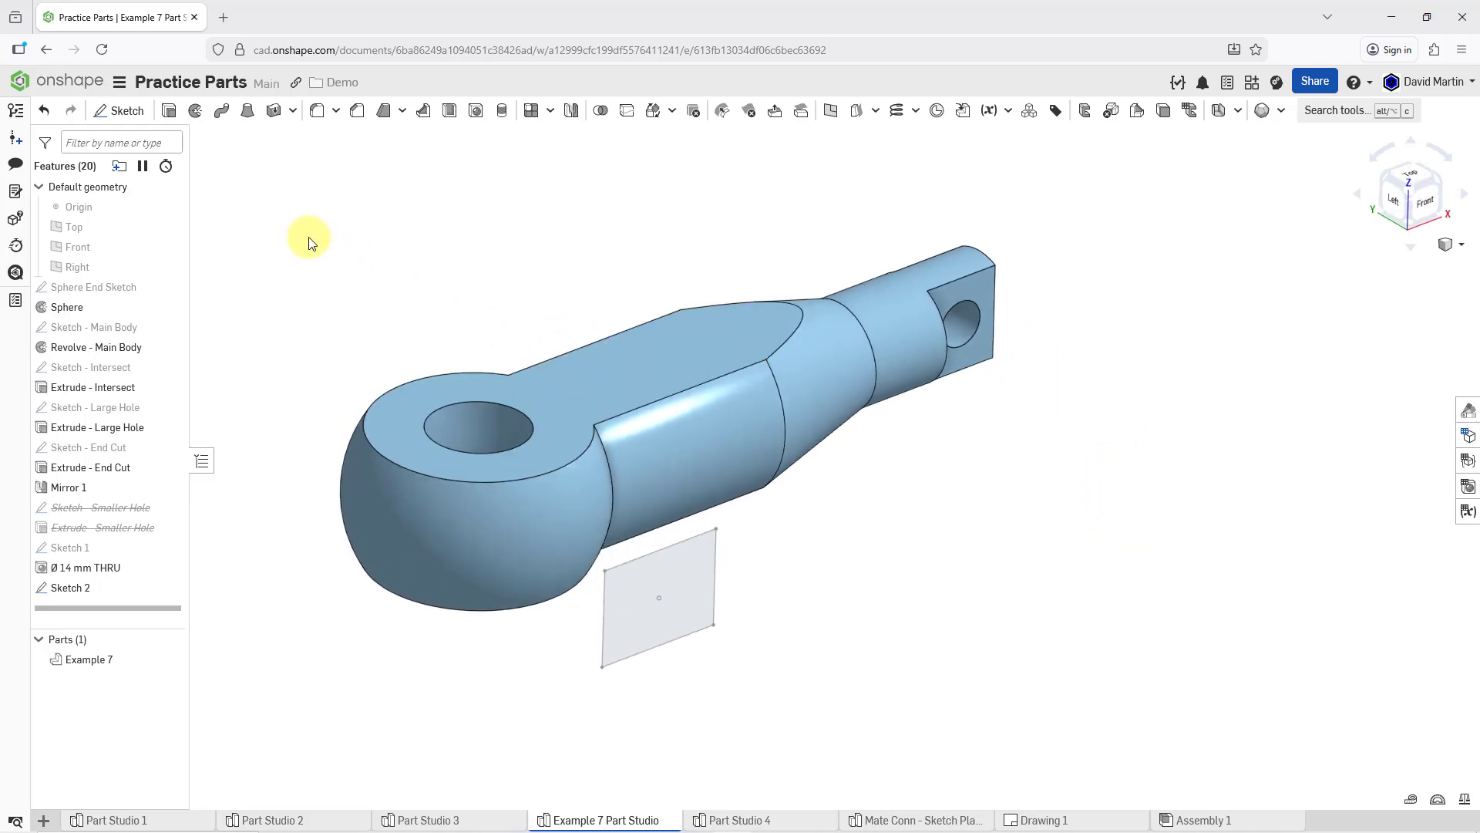
left_click(169, 110)
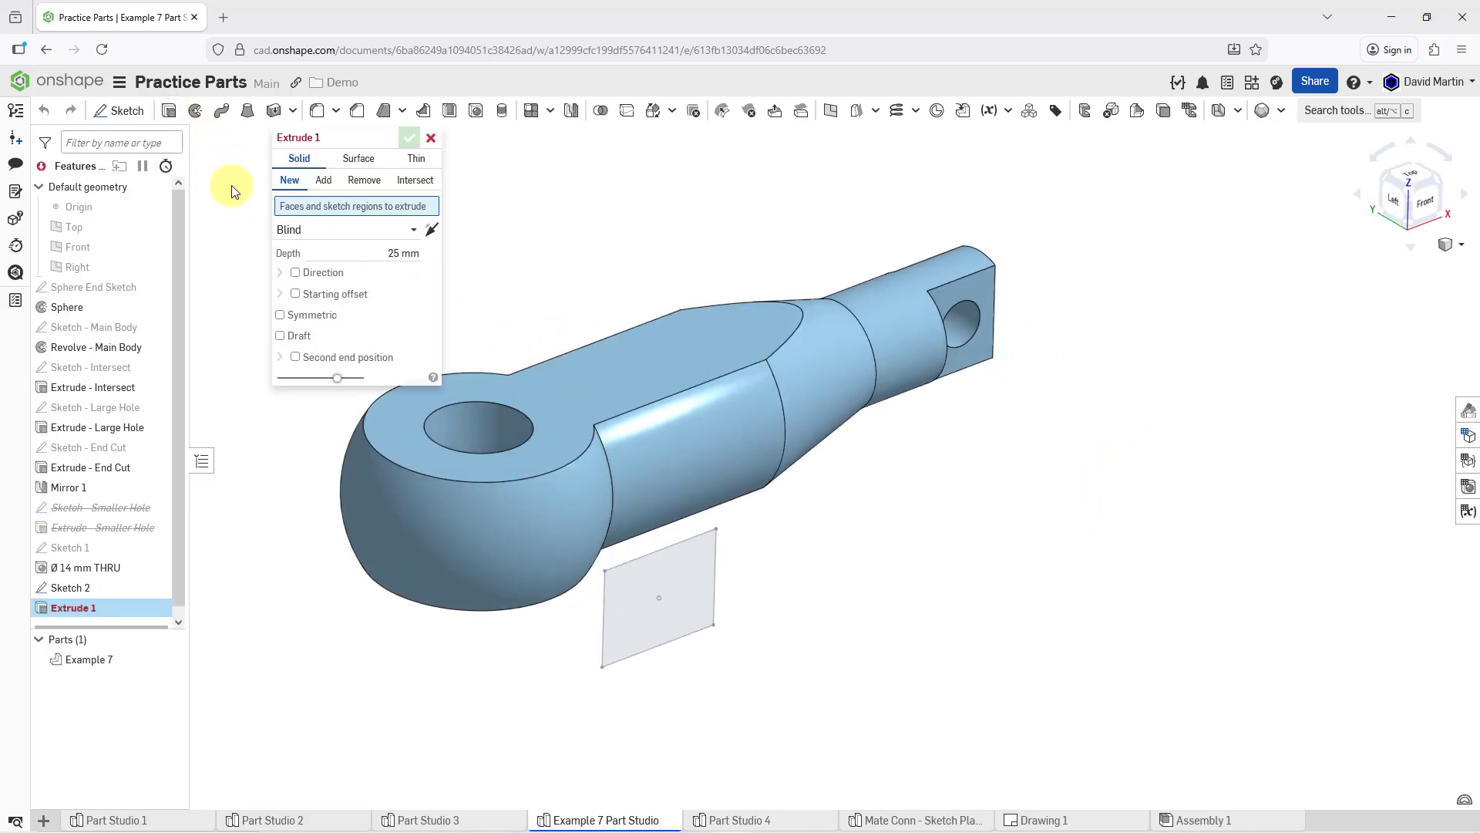
left_click(656, 621)
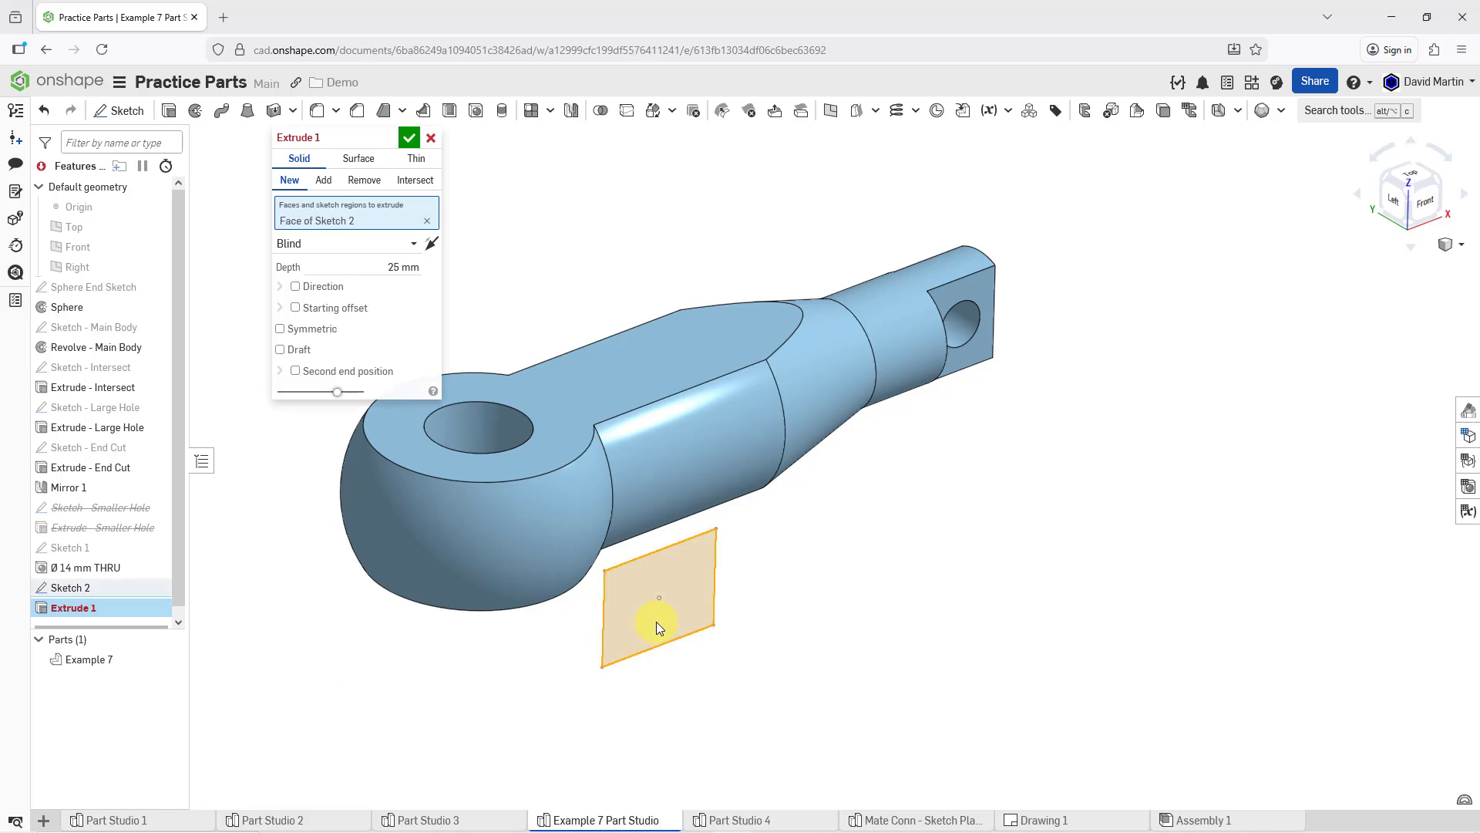
left_click(733, 636)
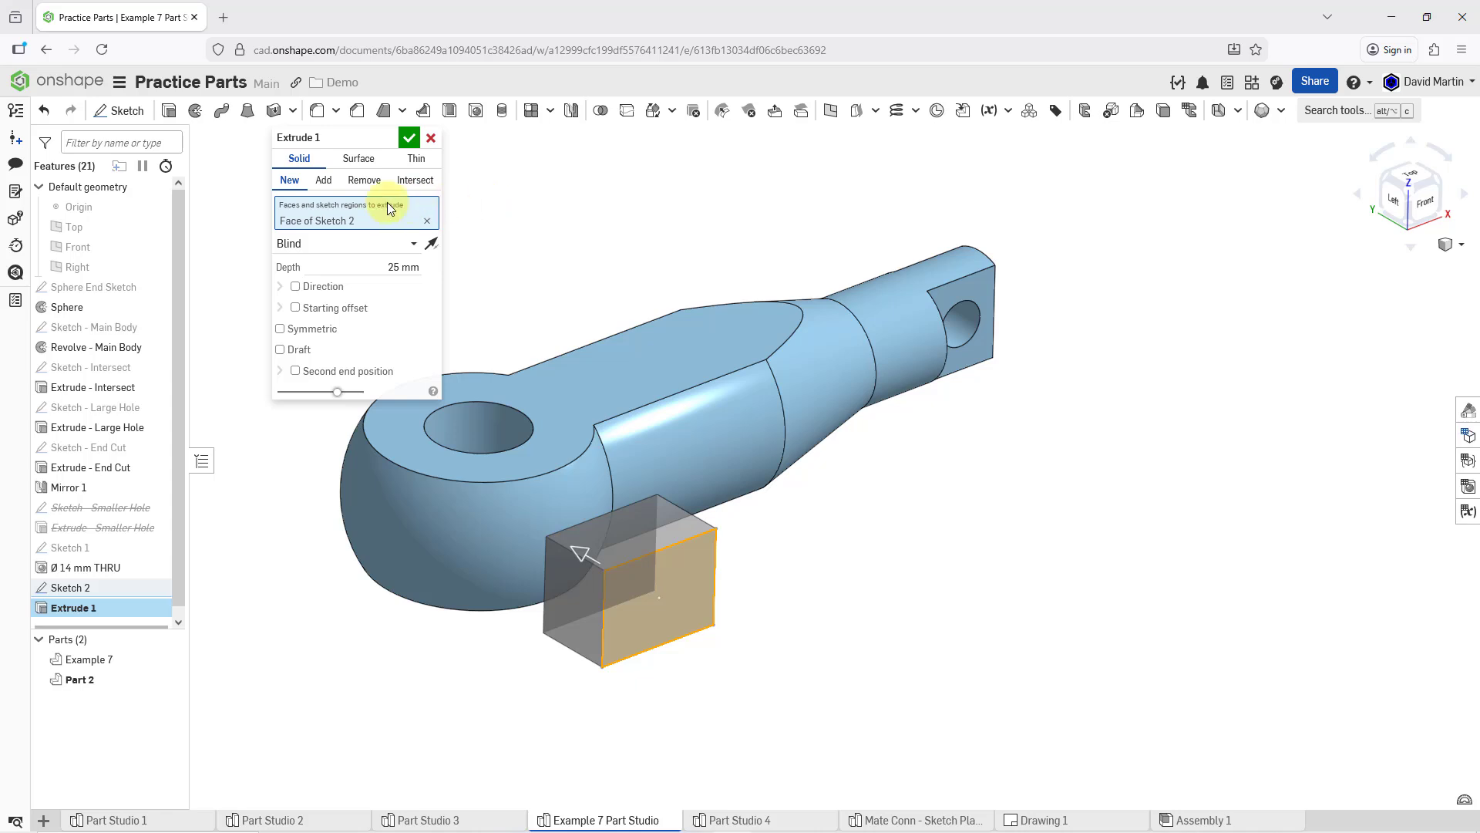
left_click(353, 243)
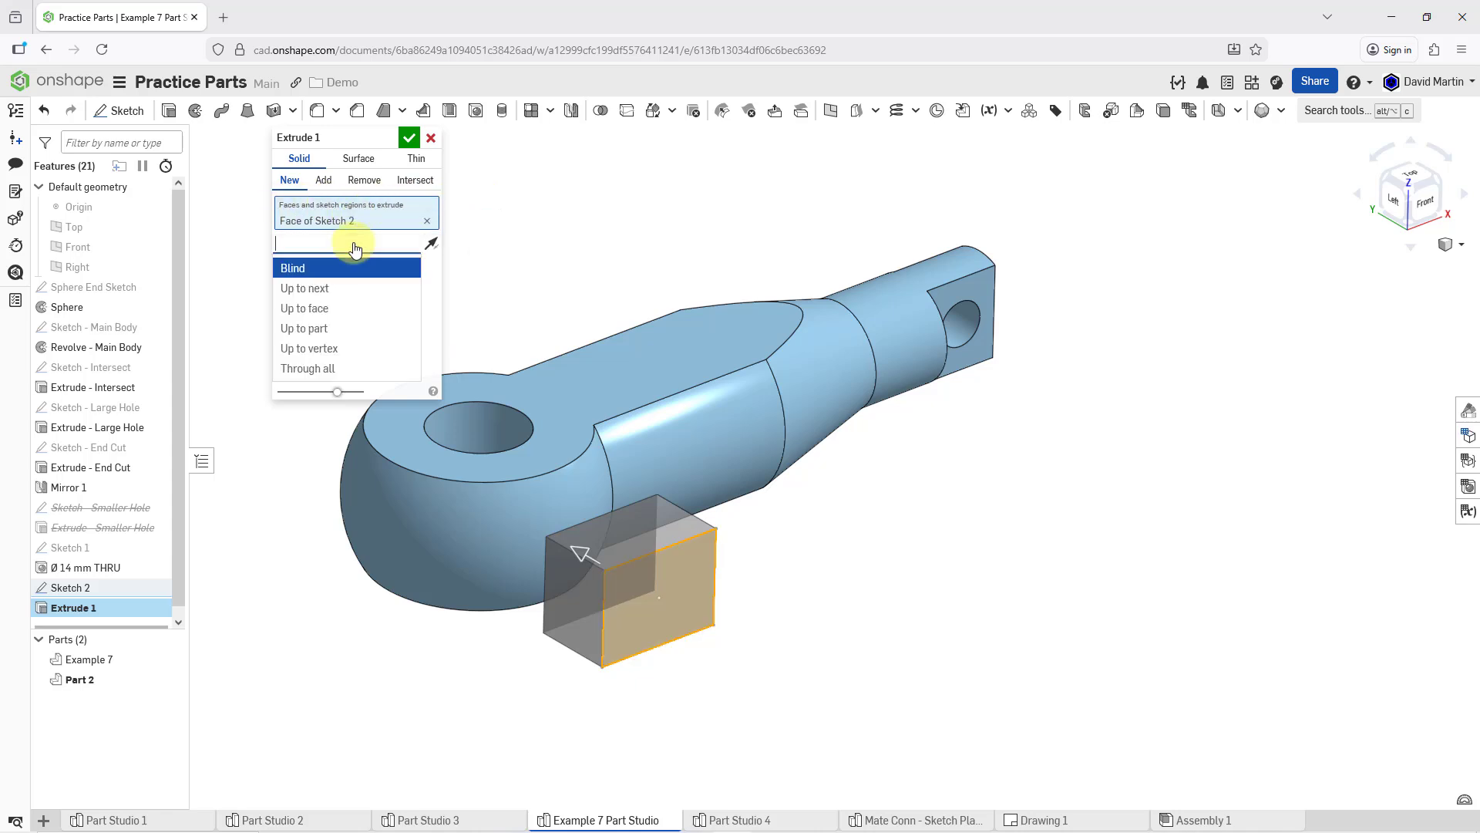
left_click(337, 309)
left_click(540, 552)
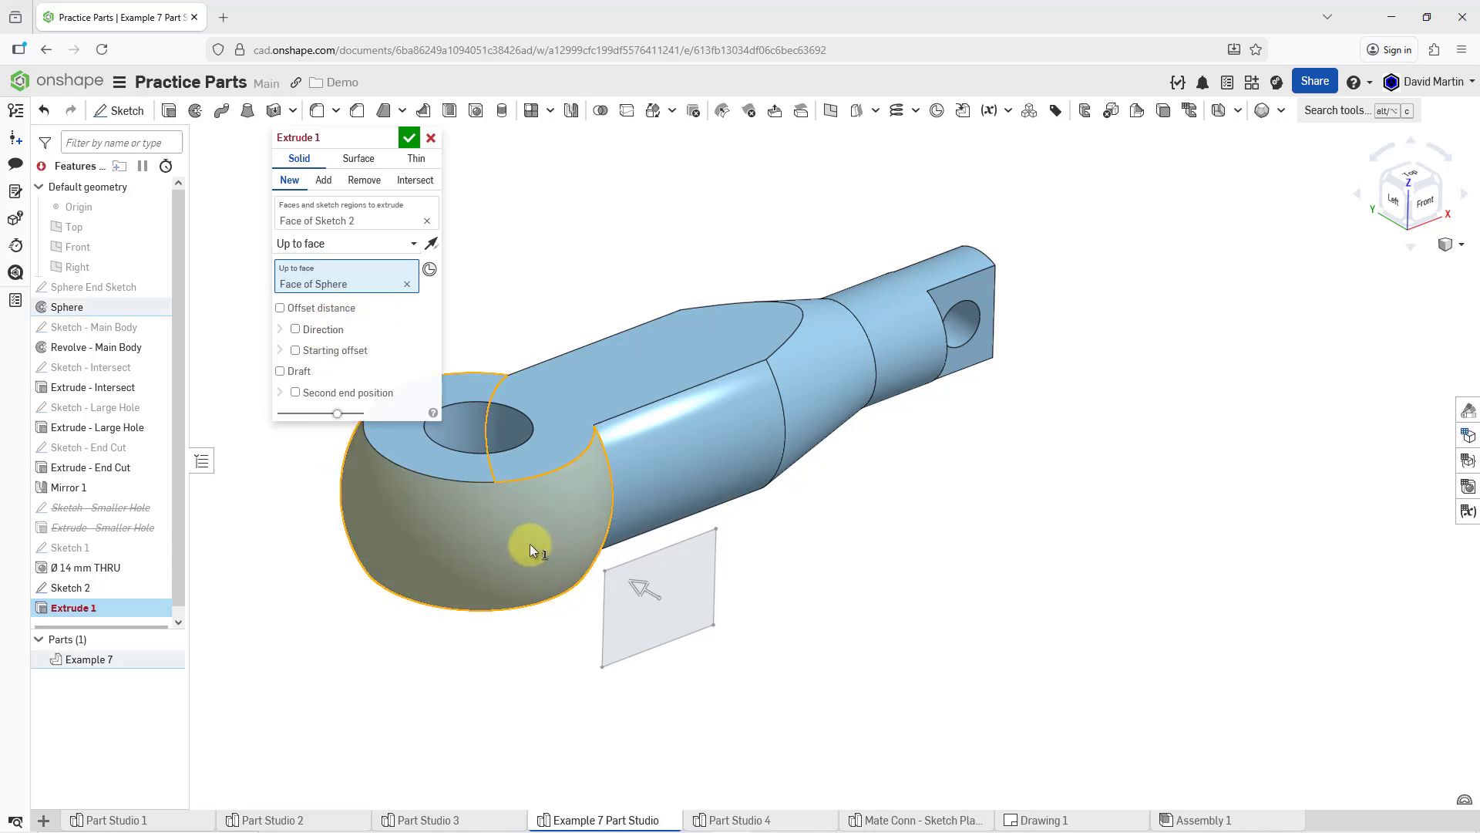
Keep the extrusion as a new part, give it a 0.5 mm offset distance from the spherical face, and accept it
left_click(328, 177)
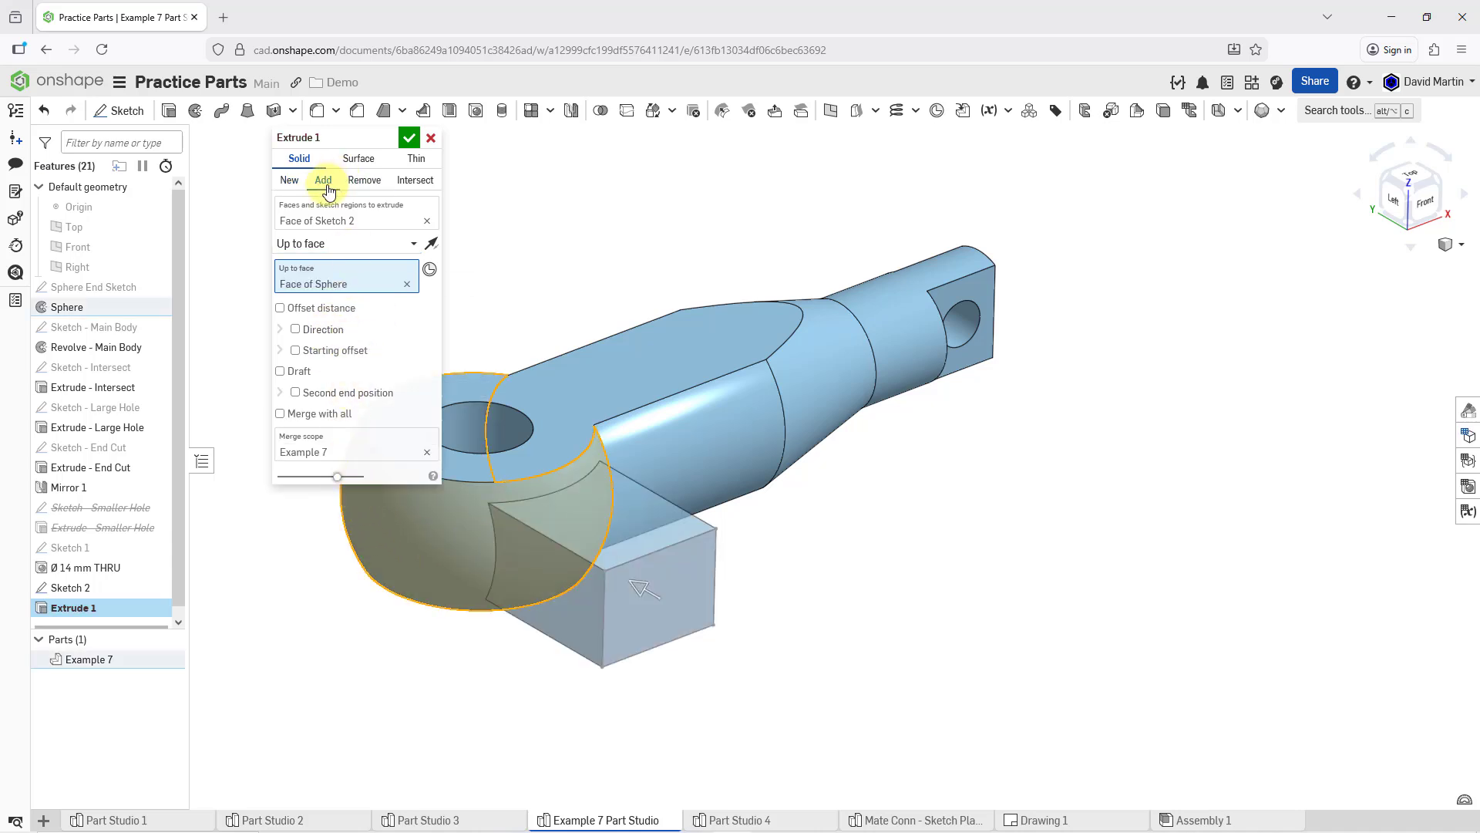
left_click(290, 182)
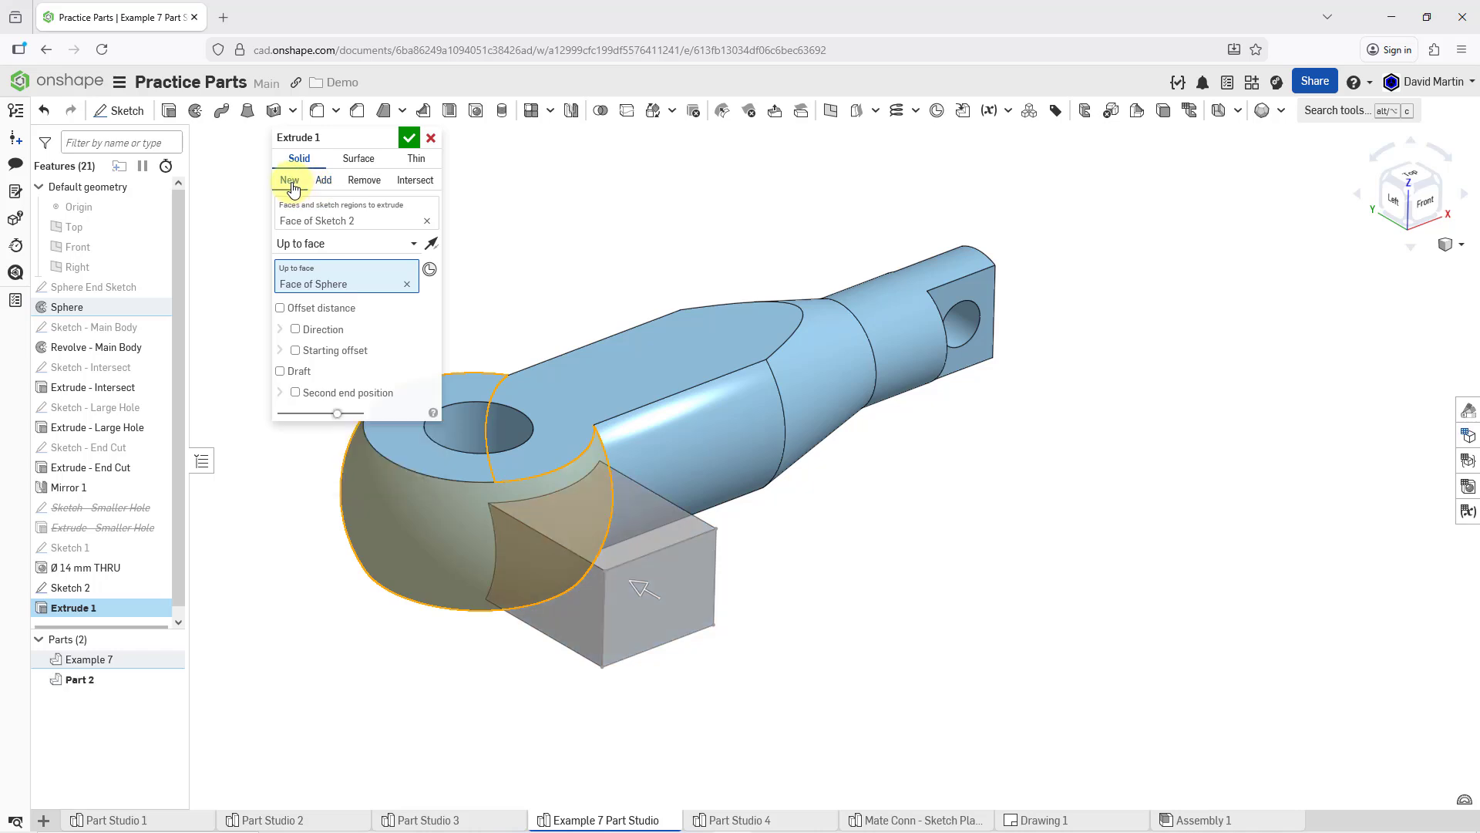
left_click(280, 307)
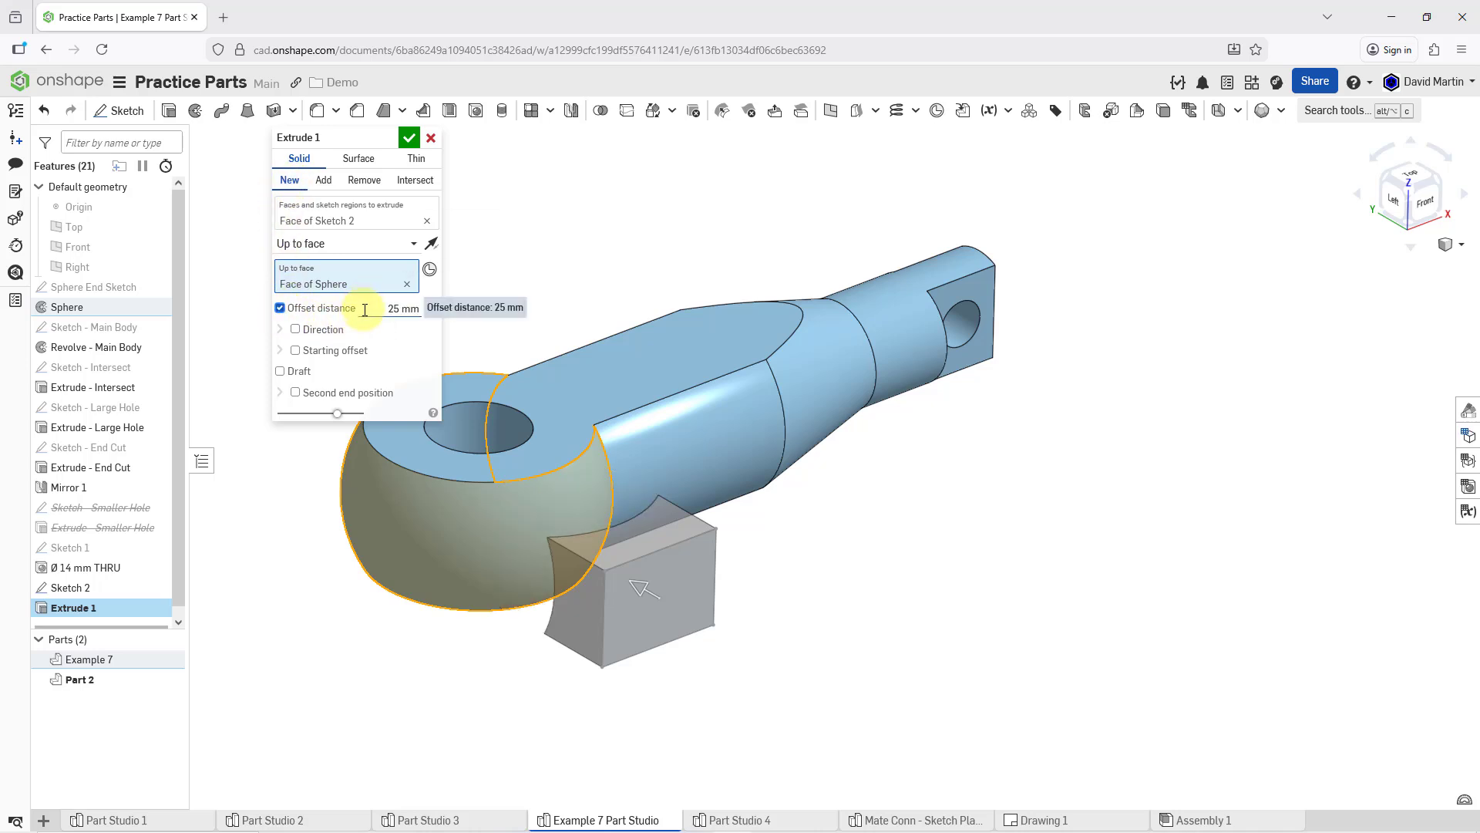
left_click(365, 310)
type("5")
key("Return")
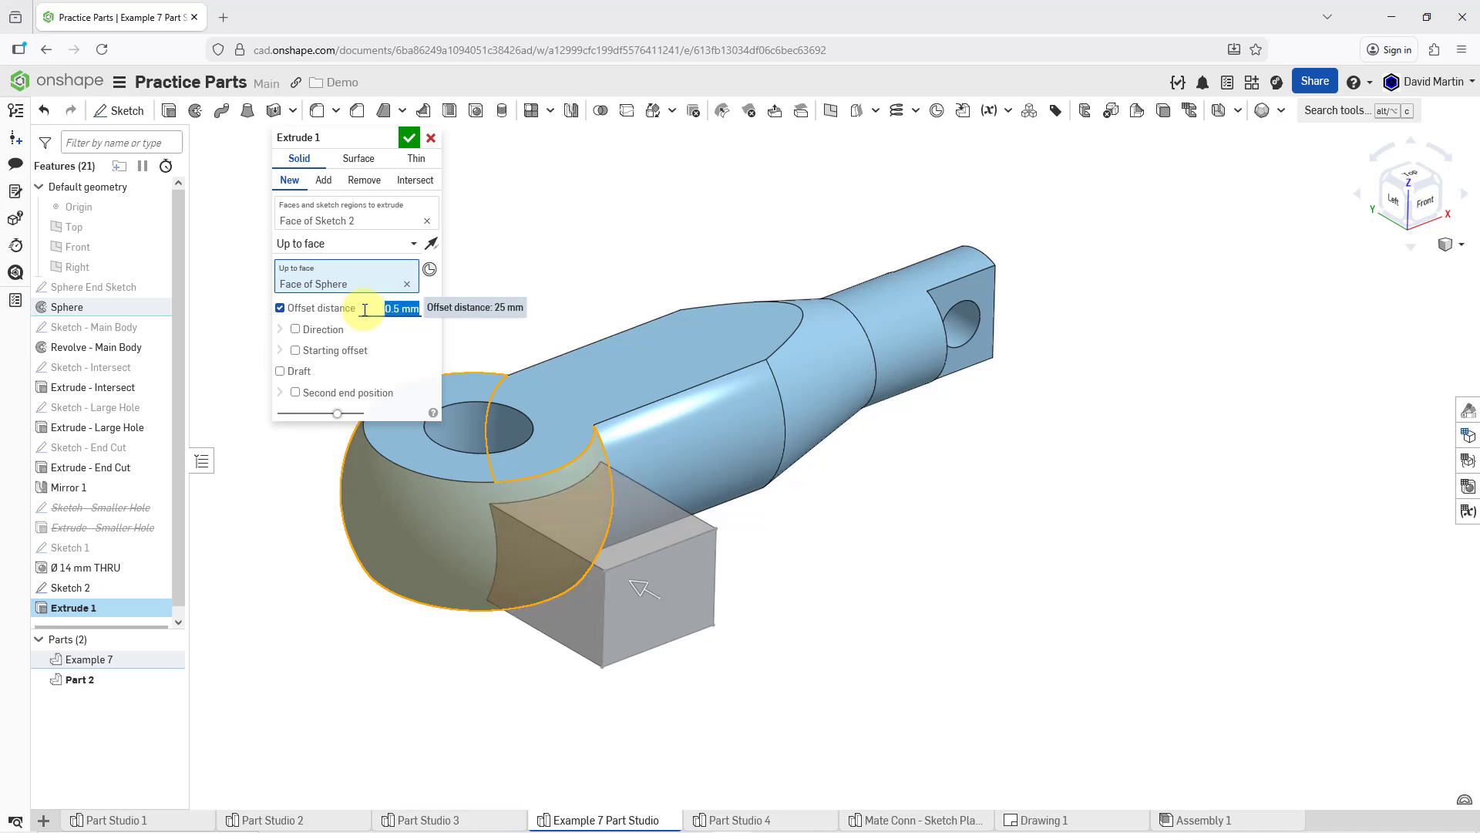
left_click(411, 139)
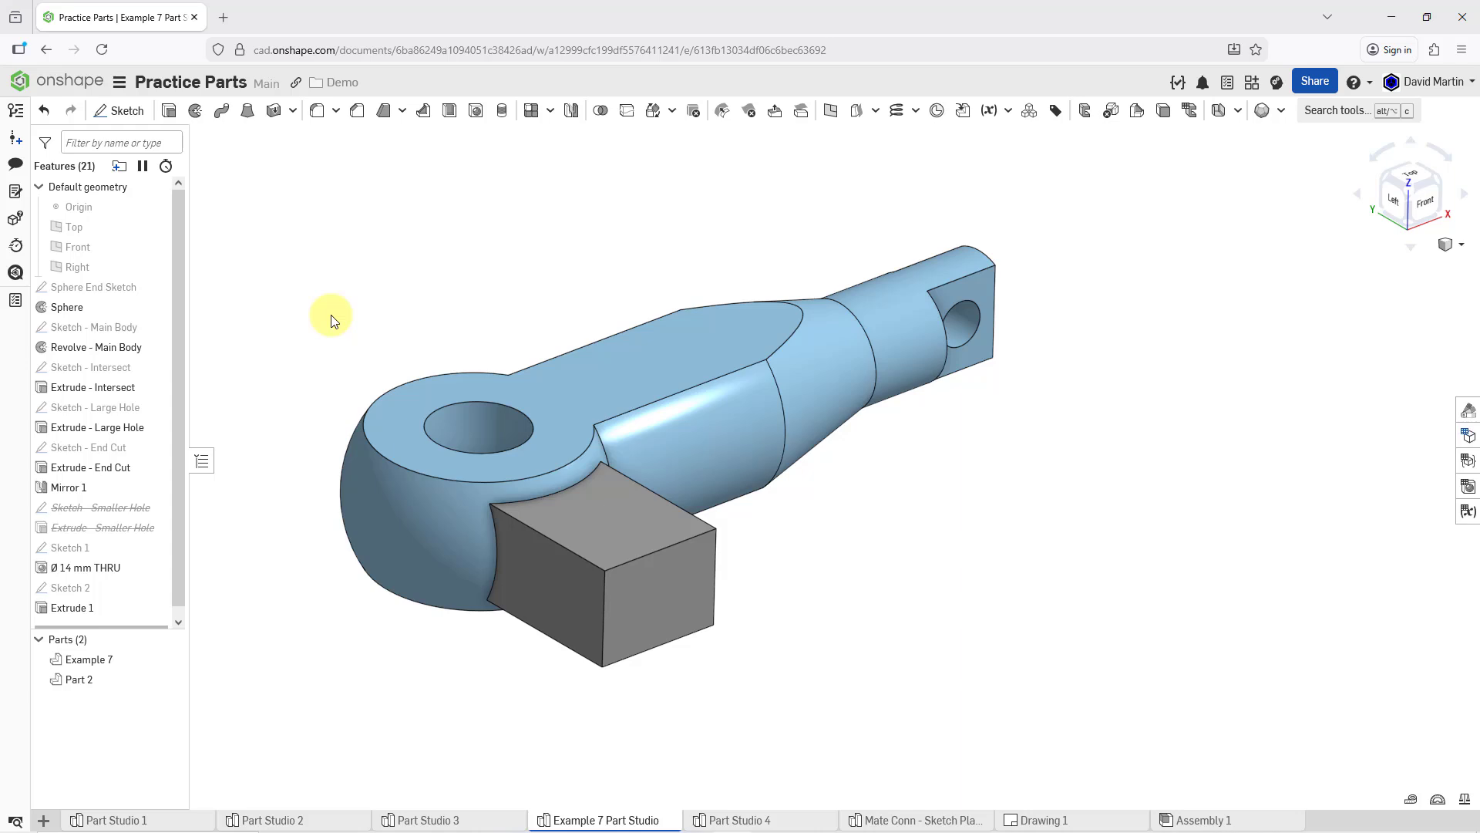
Sketch a 12 mm wide corner rectangle on the block's side face, spanning its full height from the outer upper corner, and accept the sketch
right_click_drag(544, 306, 440, 307)
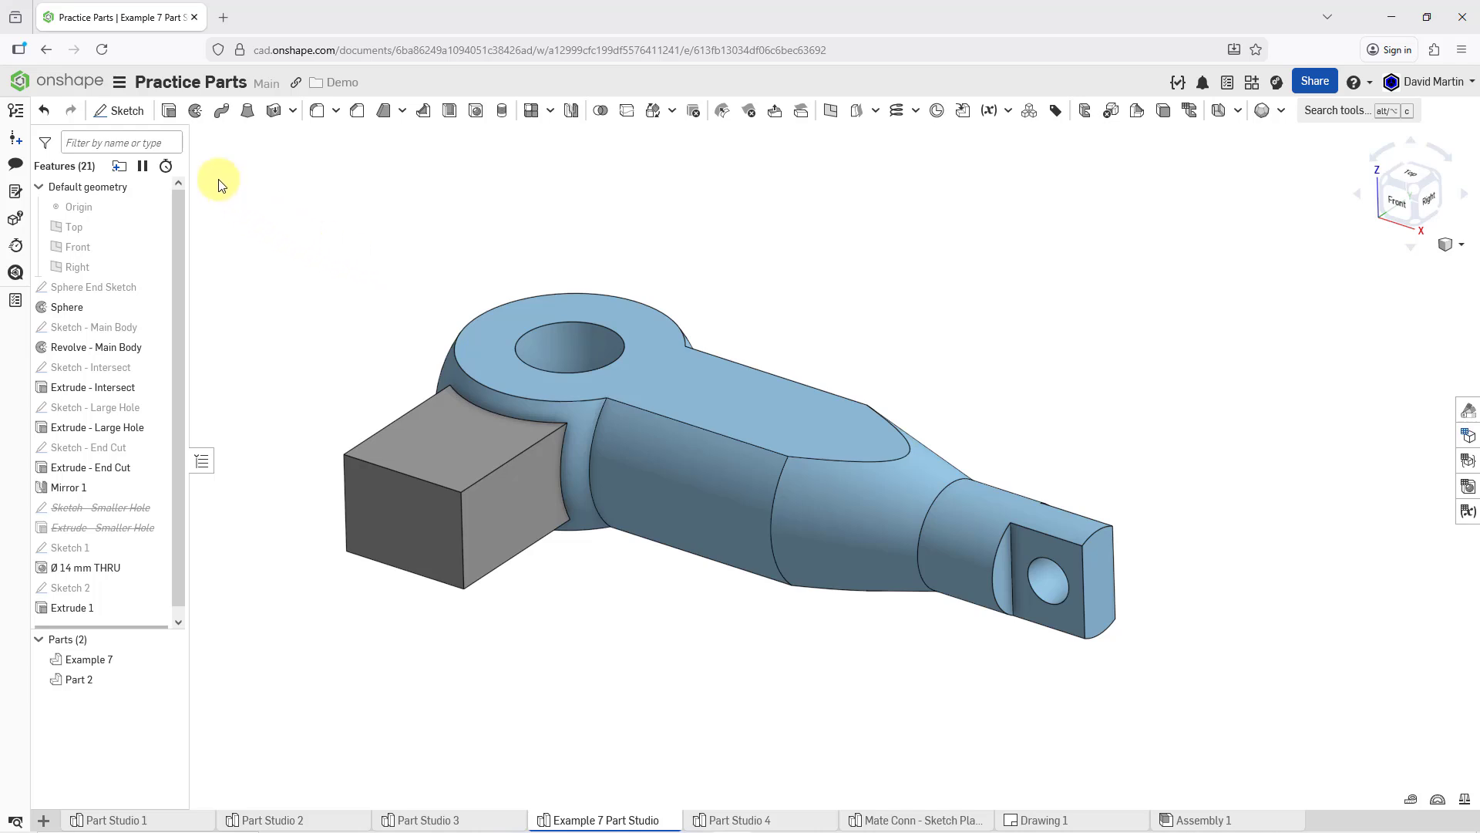
left_click(120, 110)
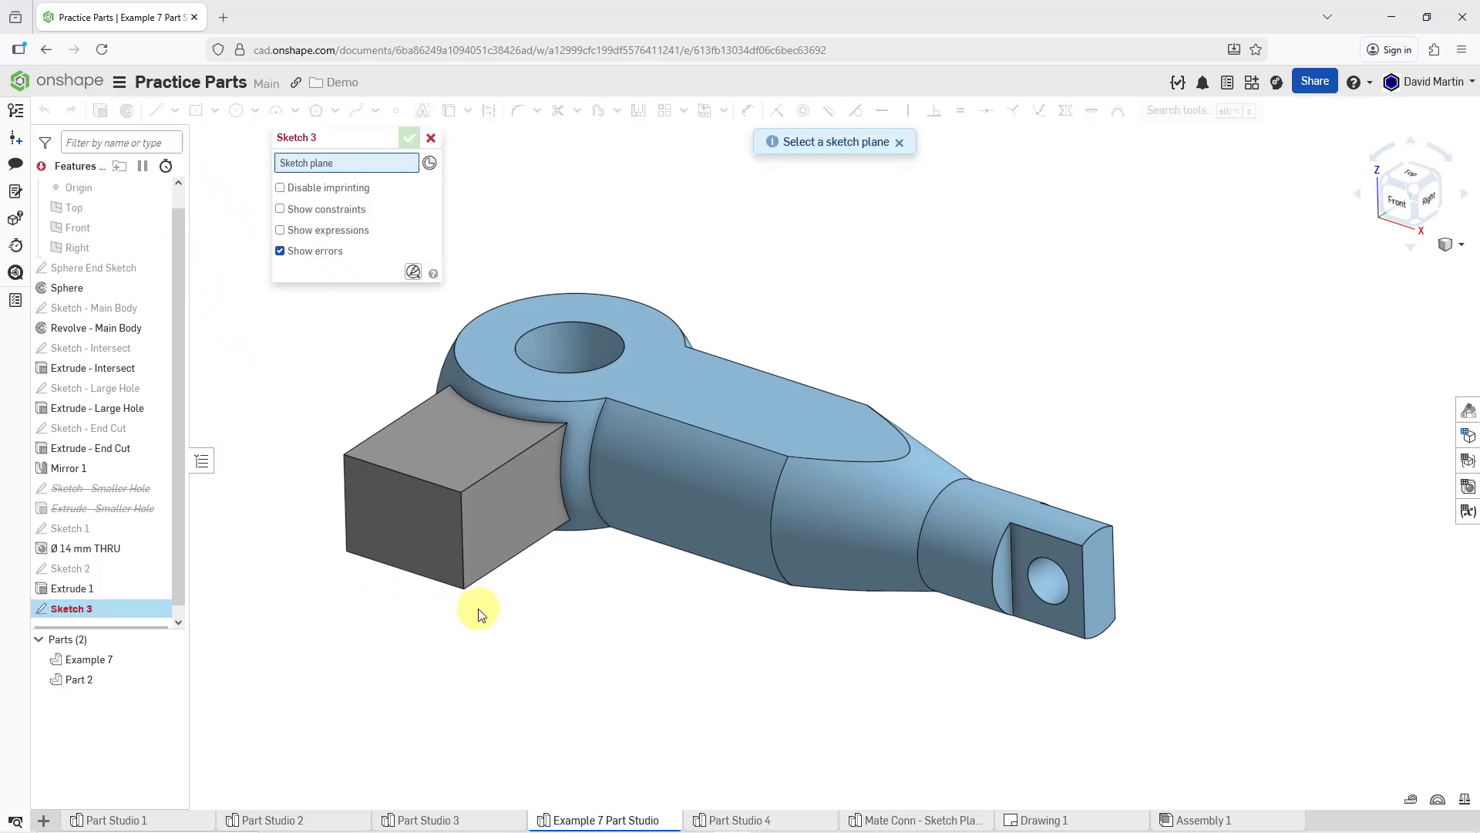
left_click(488, 546)
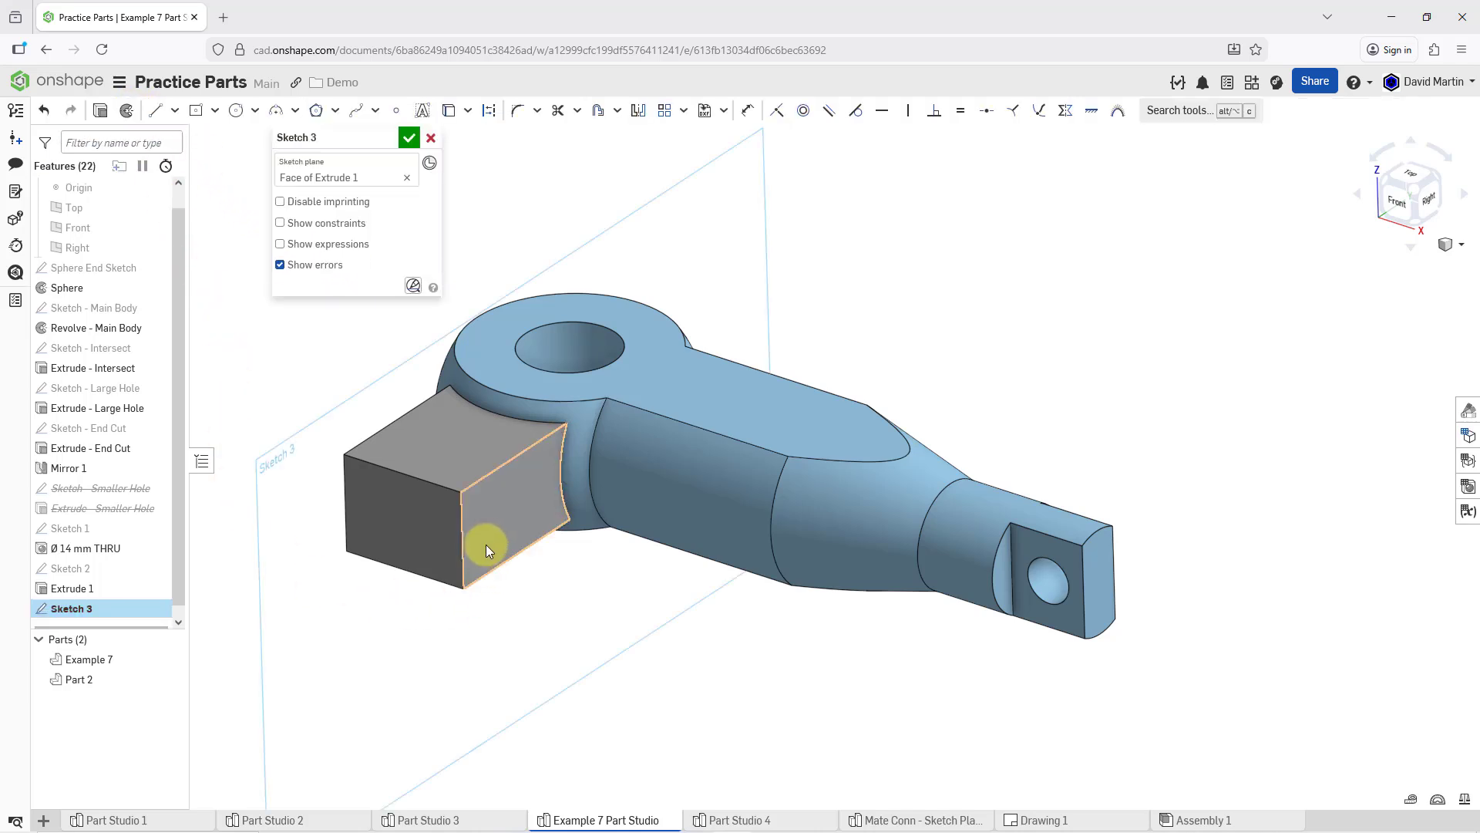
left_click(215, 110)
left_click(220, 140)
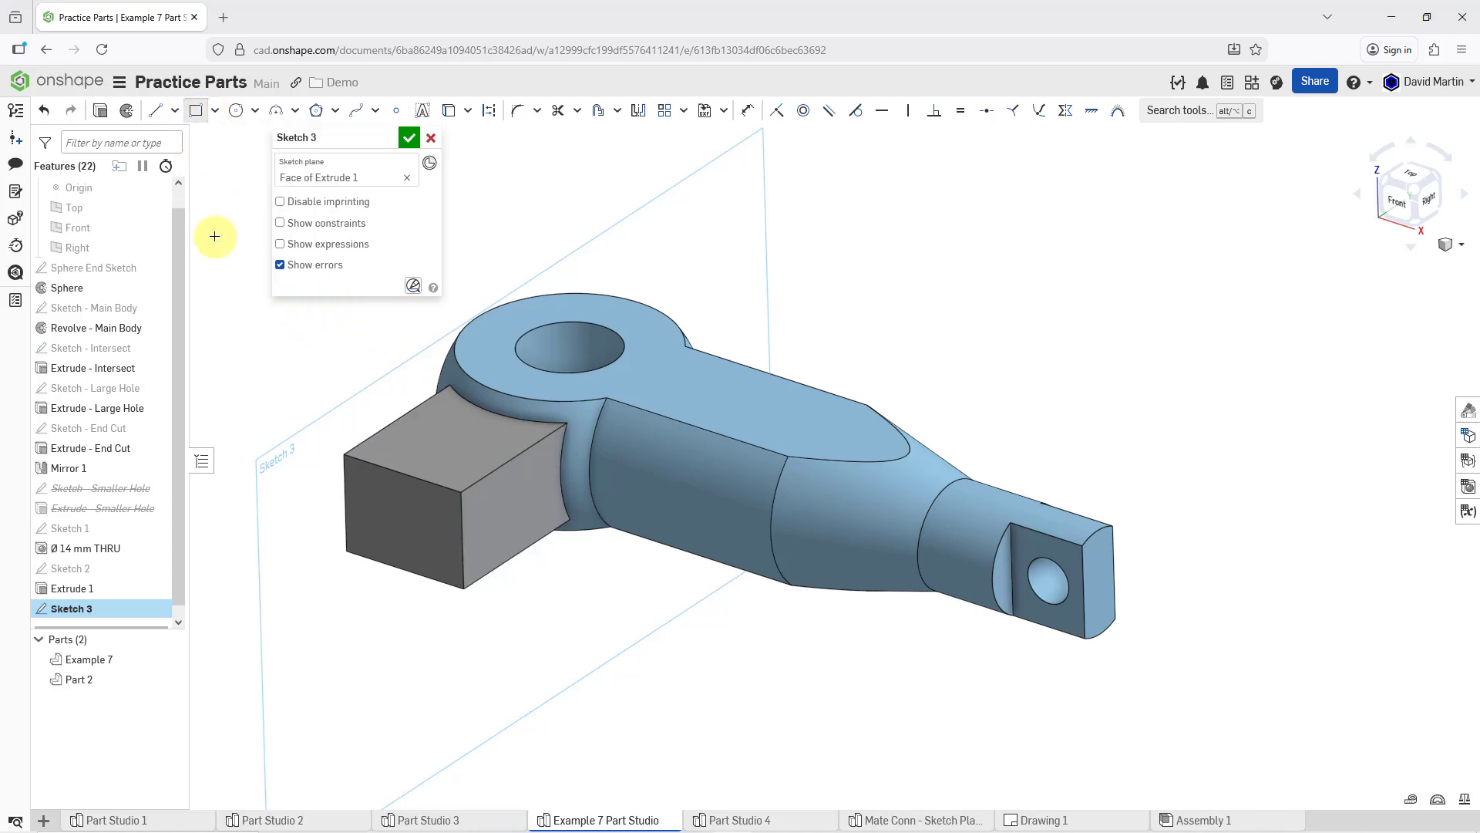
left_click(463, 494)
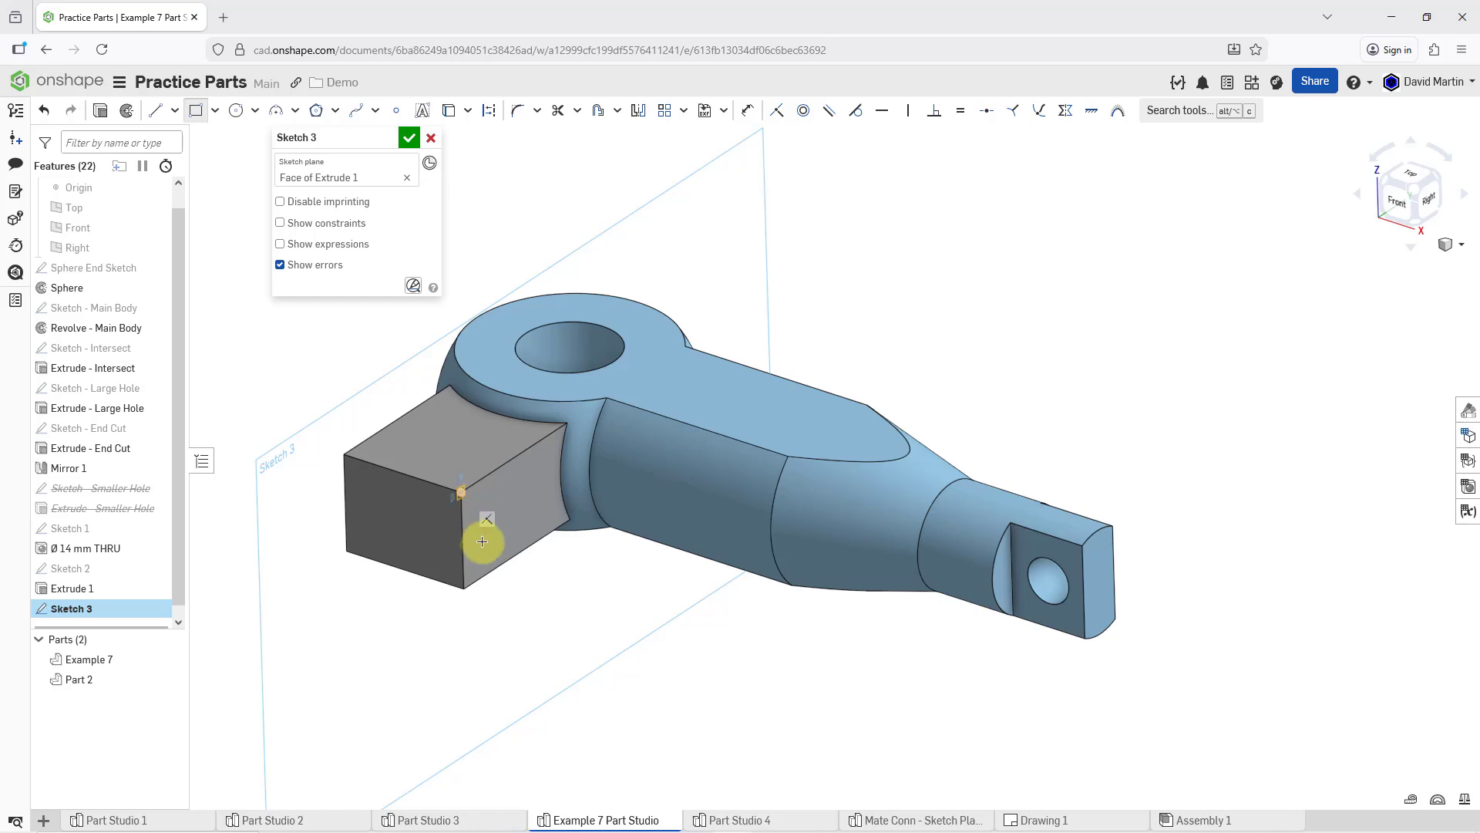
left_click(498, 567)
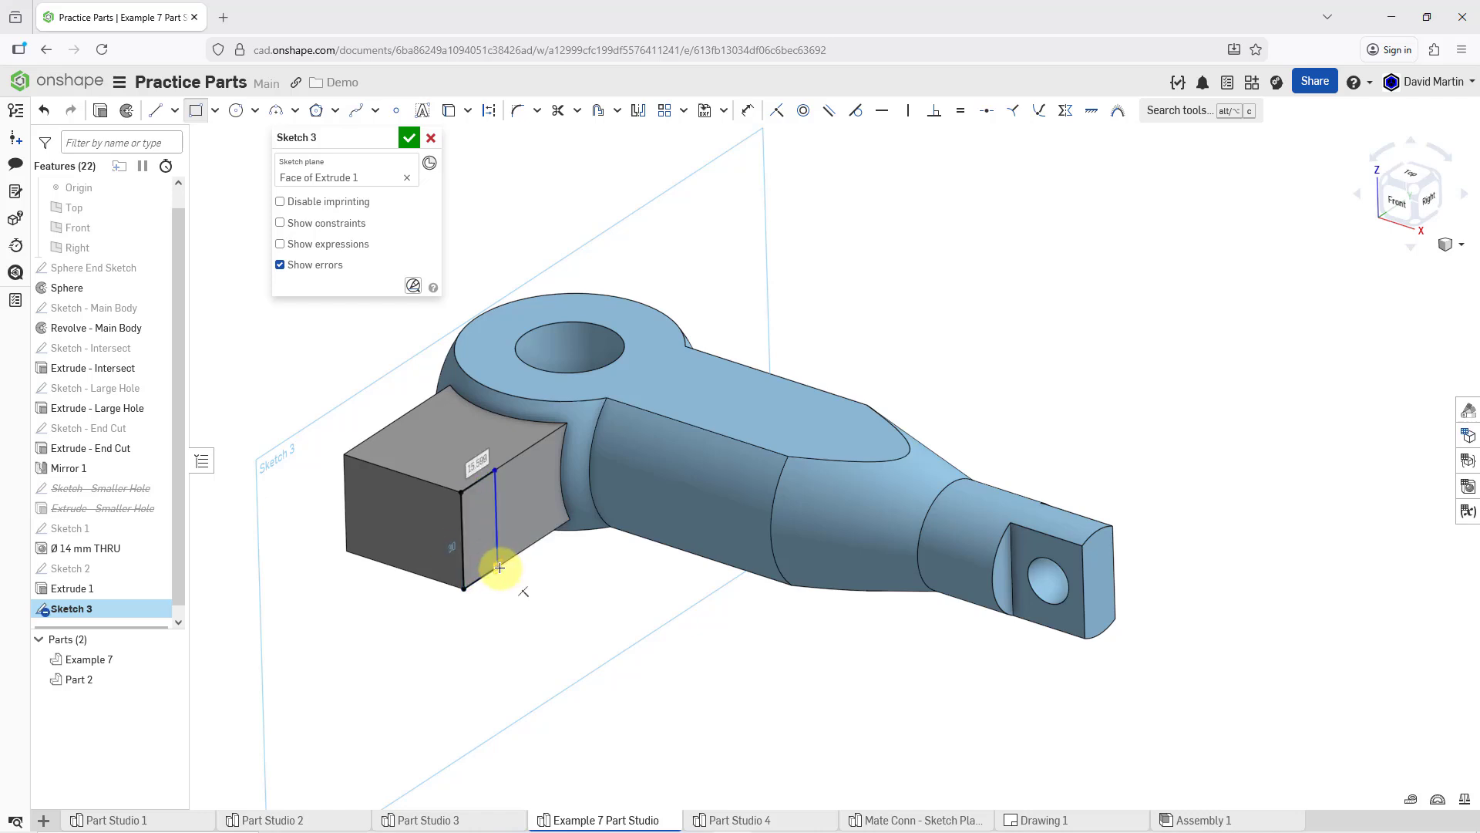
type("12")
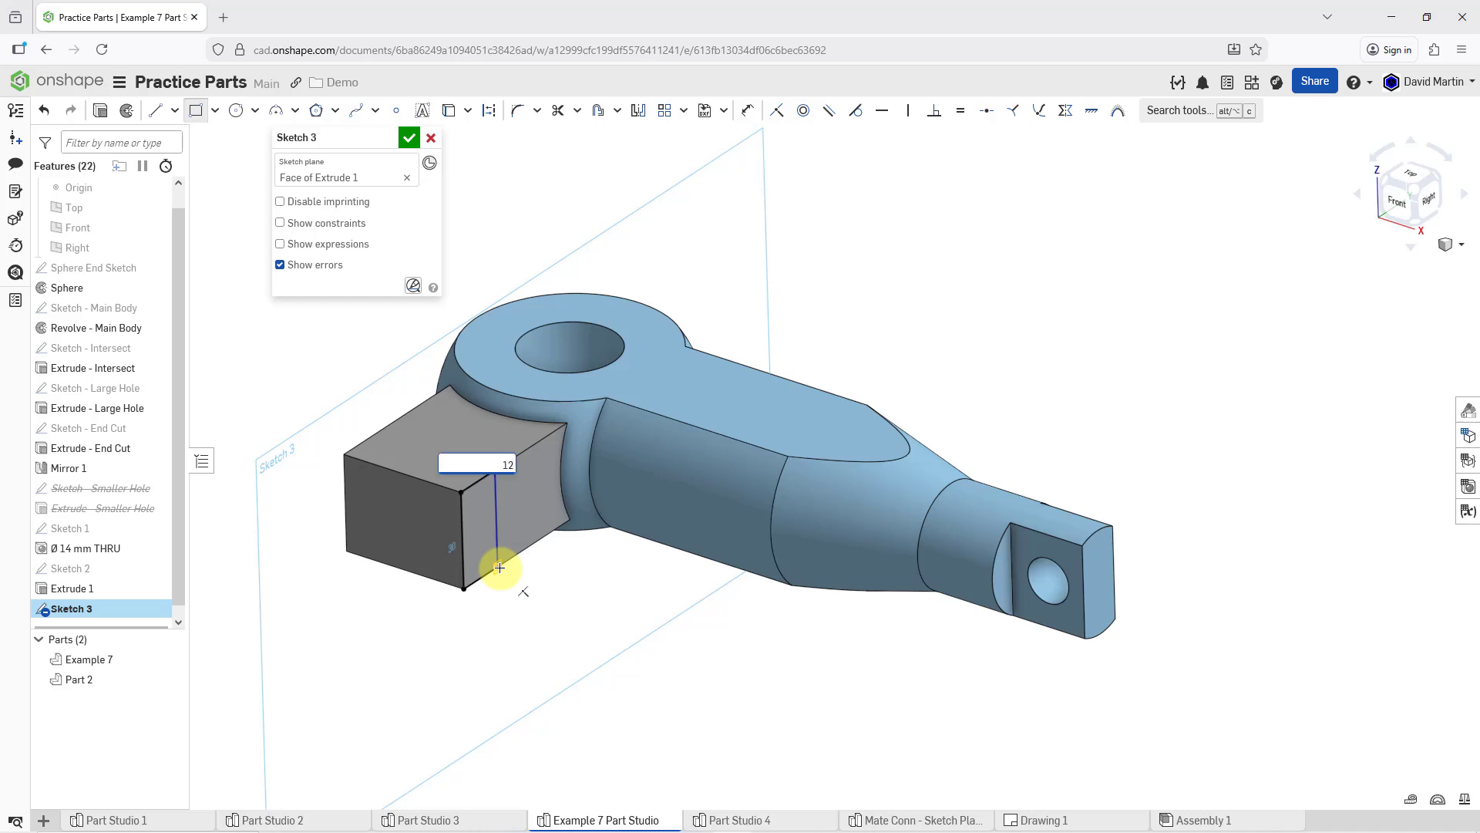
key("Return")
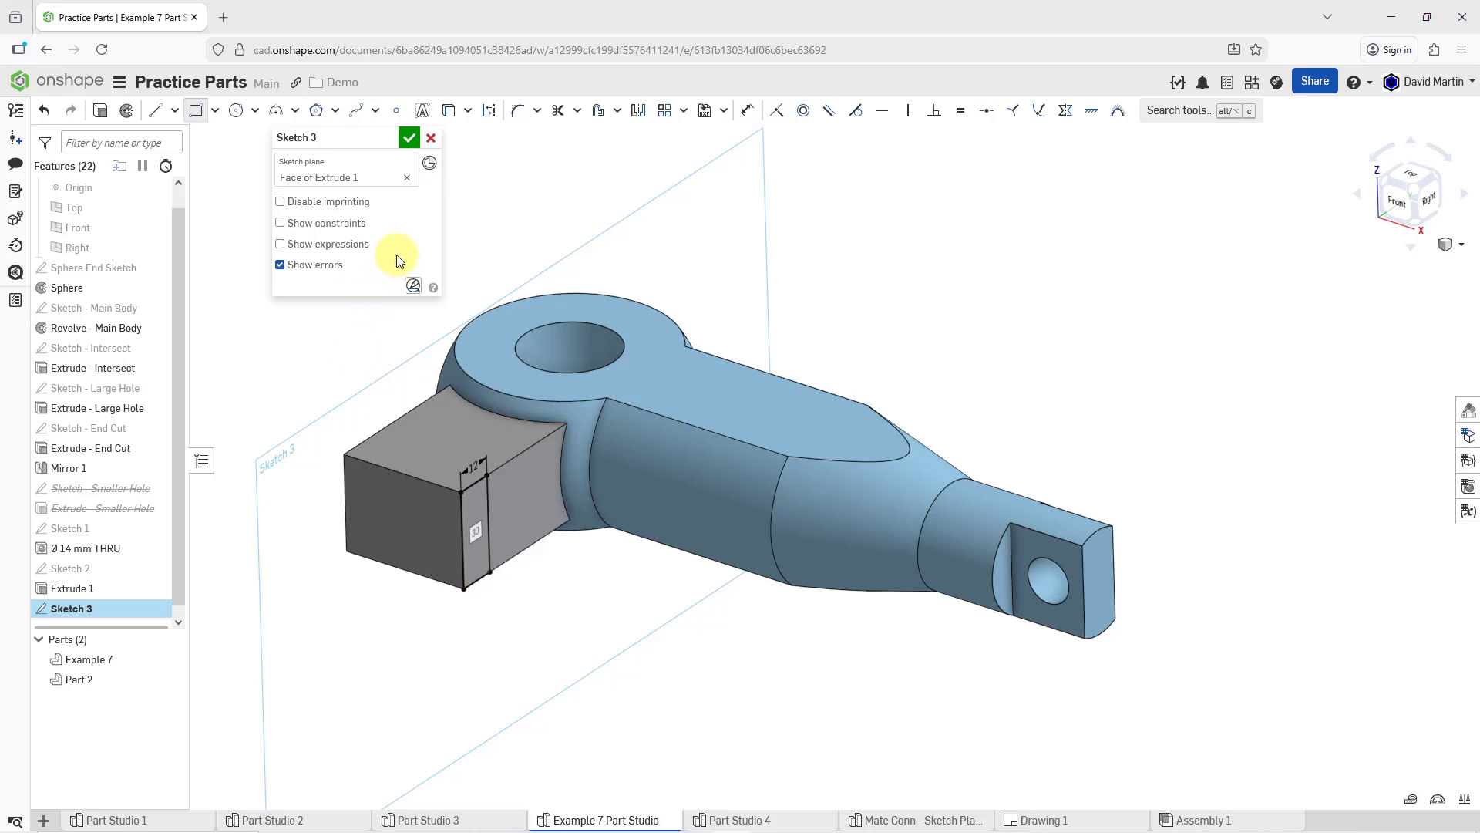
left_click(409, 141)
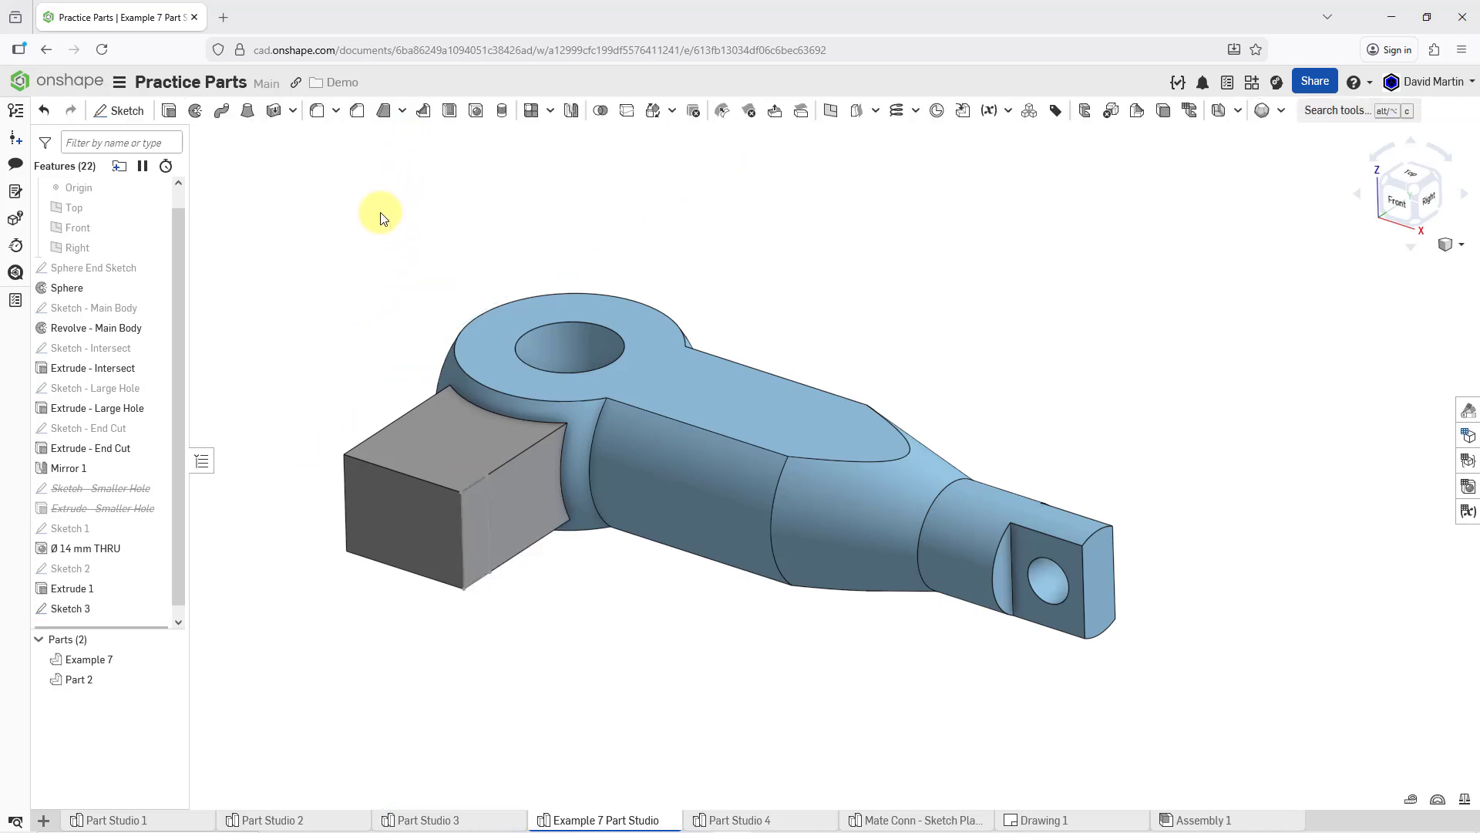
Set up an added extrusion of the 12 mm wide rectangle away from the block, with Up to face as its end type
left_click(169, 111)
left_click(474, 516)
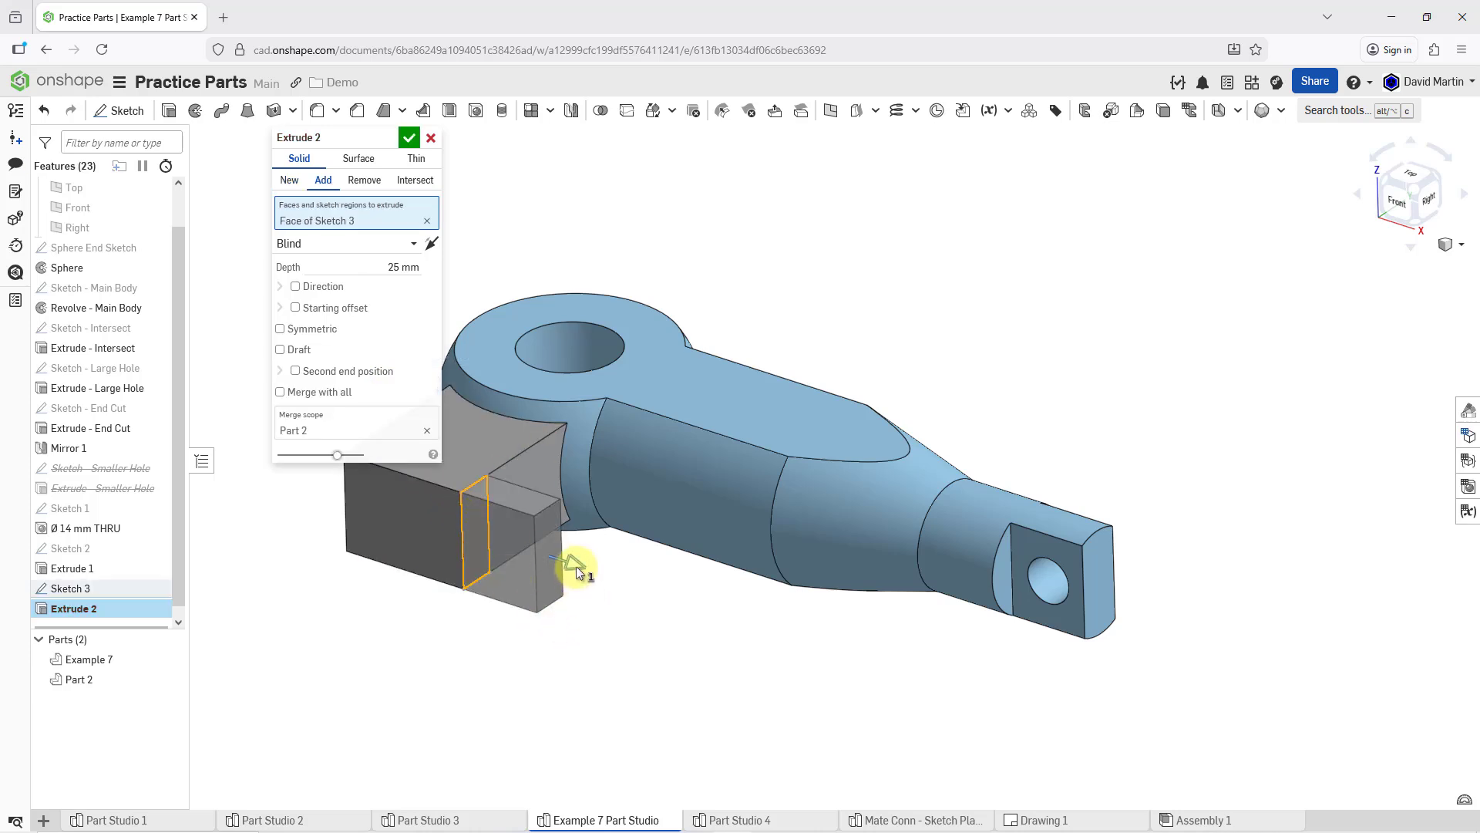
left_click_drag(576, 565, 914, 617)
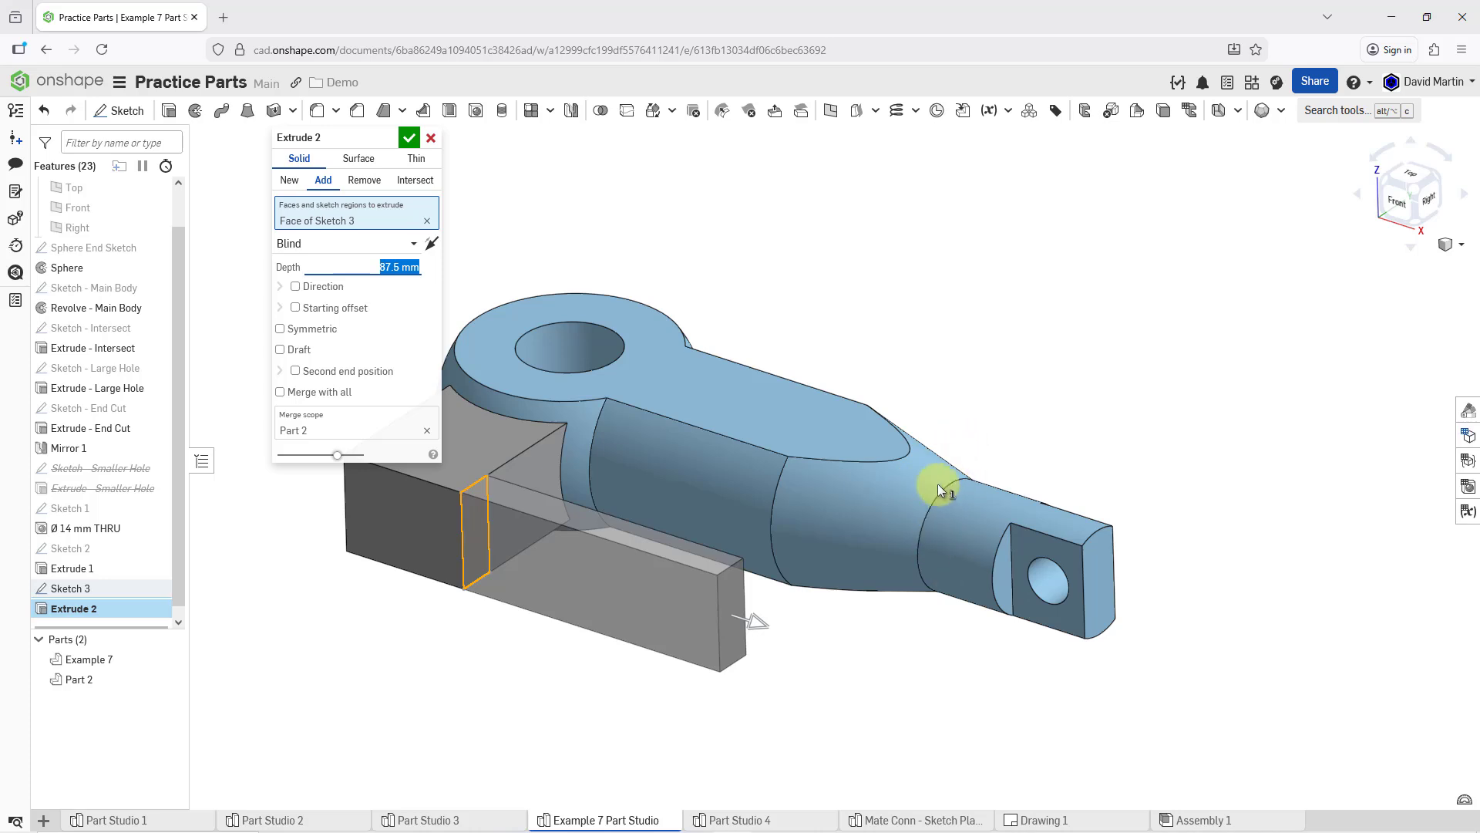
left_click(379, 245)
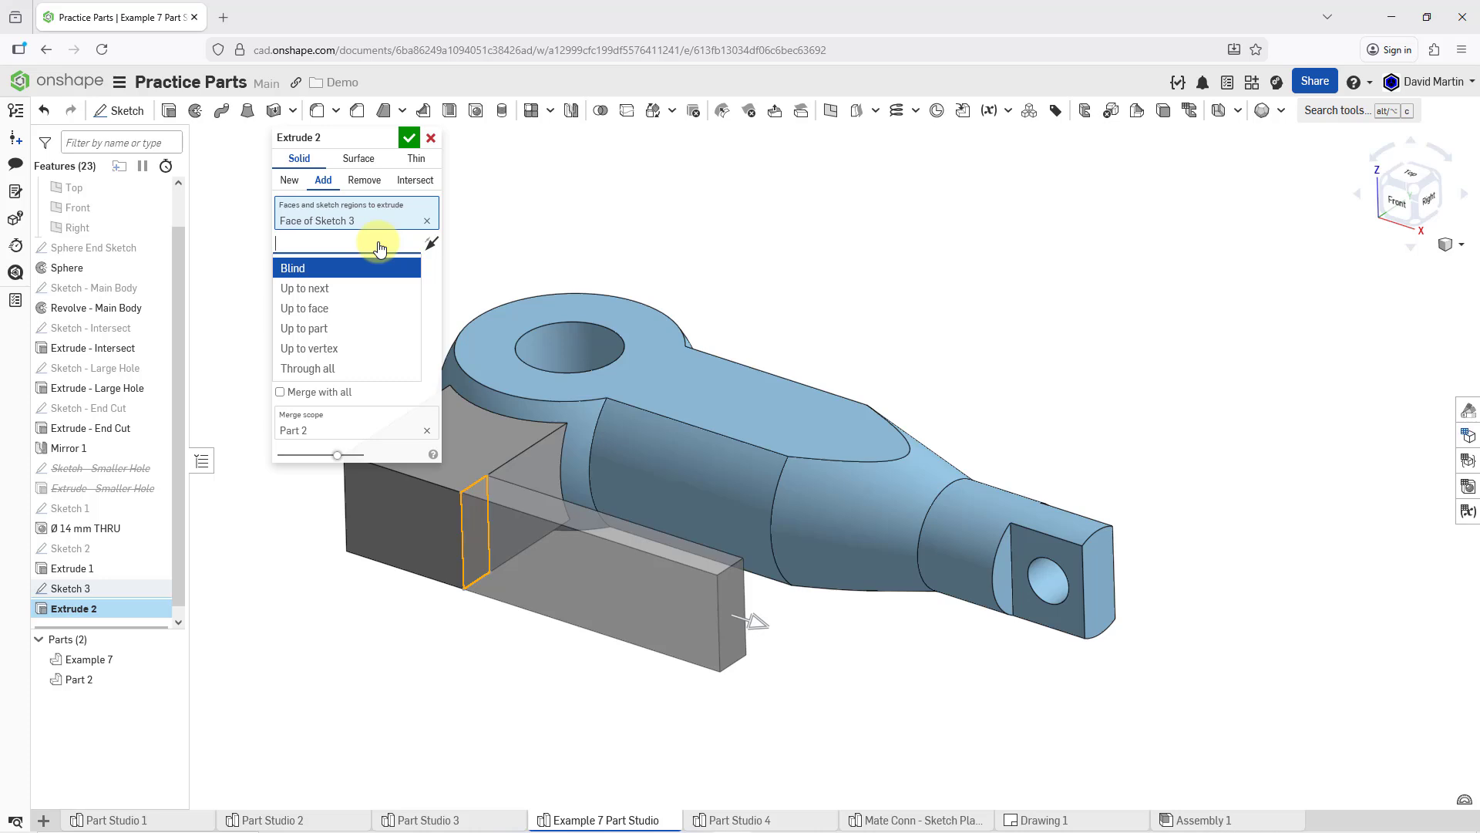
left_click(341, 313)
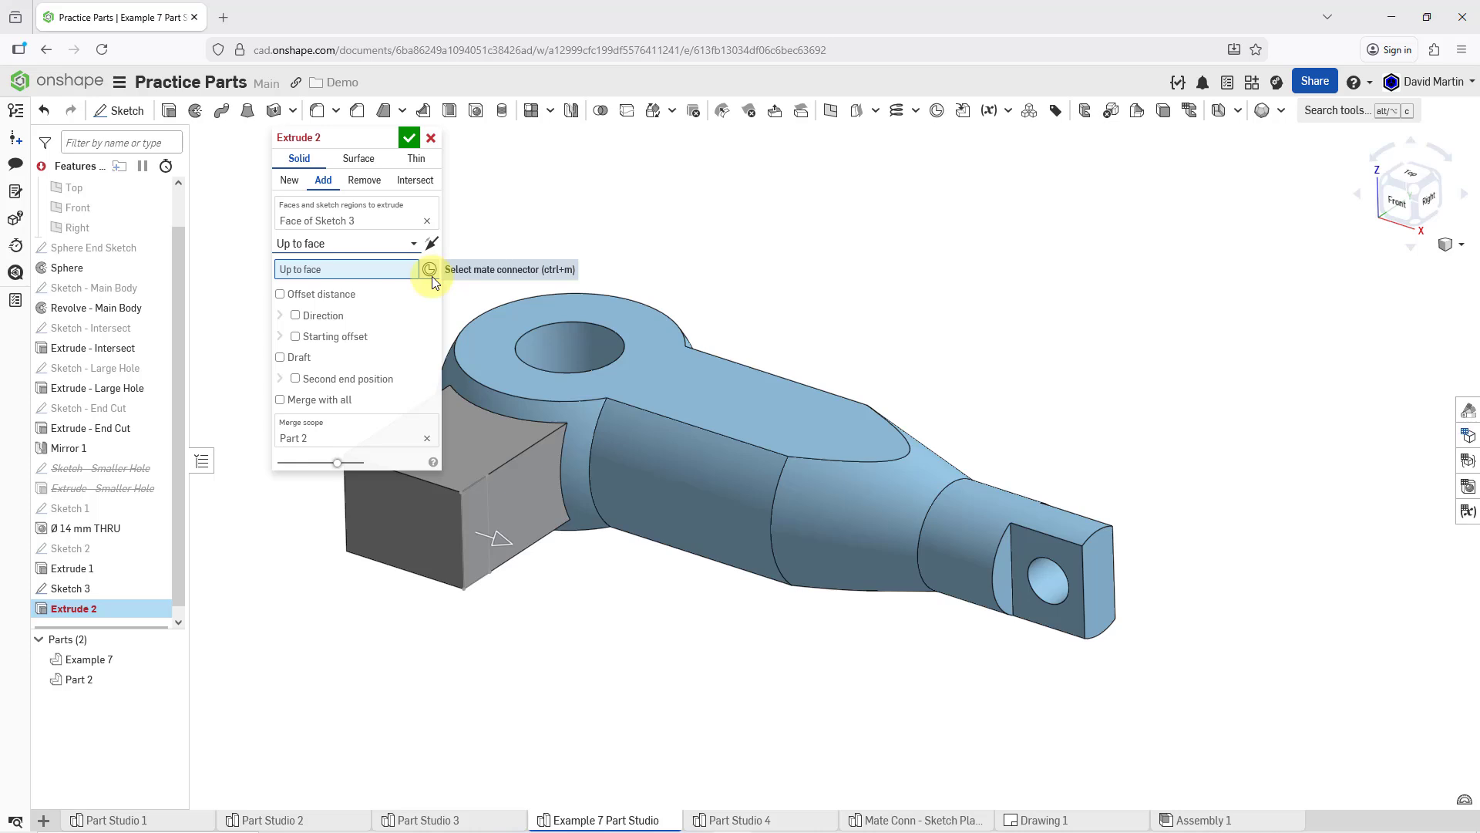
Try Up to vertex as the extrusion's end type, and switch it back to Up to face
left_click(392, 244)
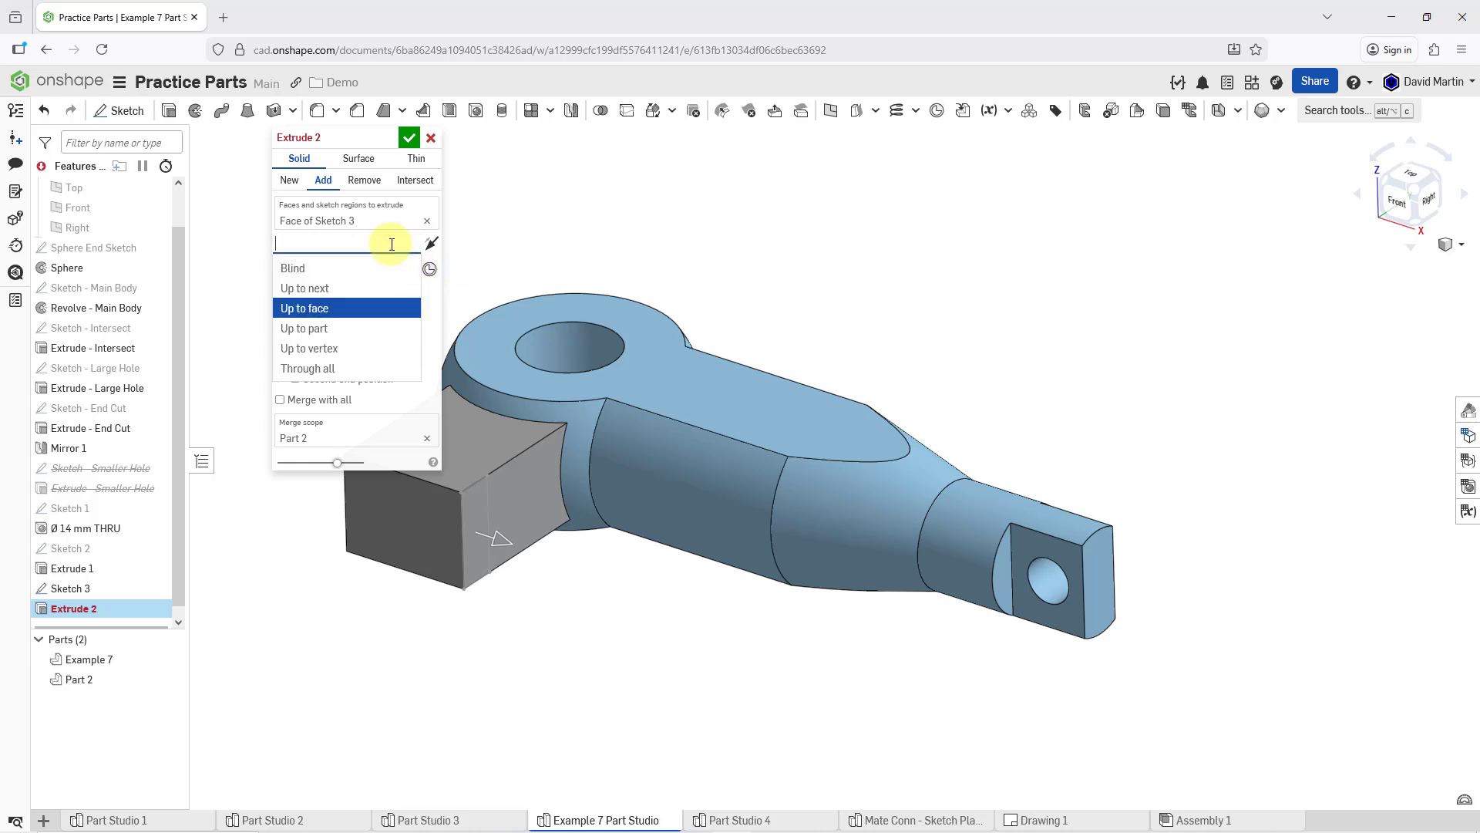
left_click(366, 352)
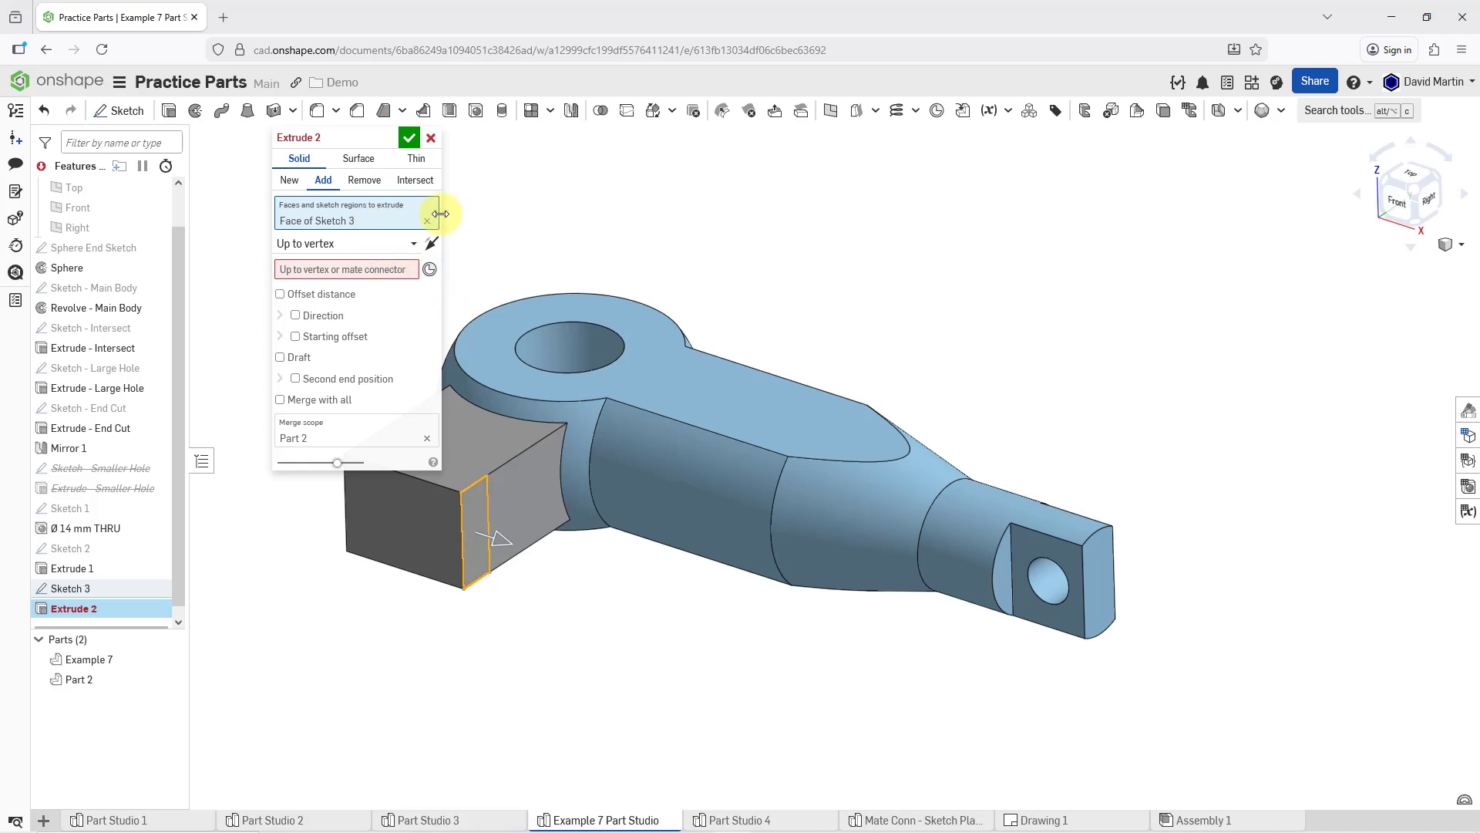
left_click(397, 245)
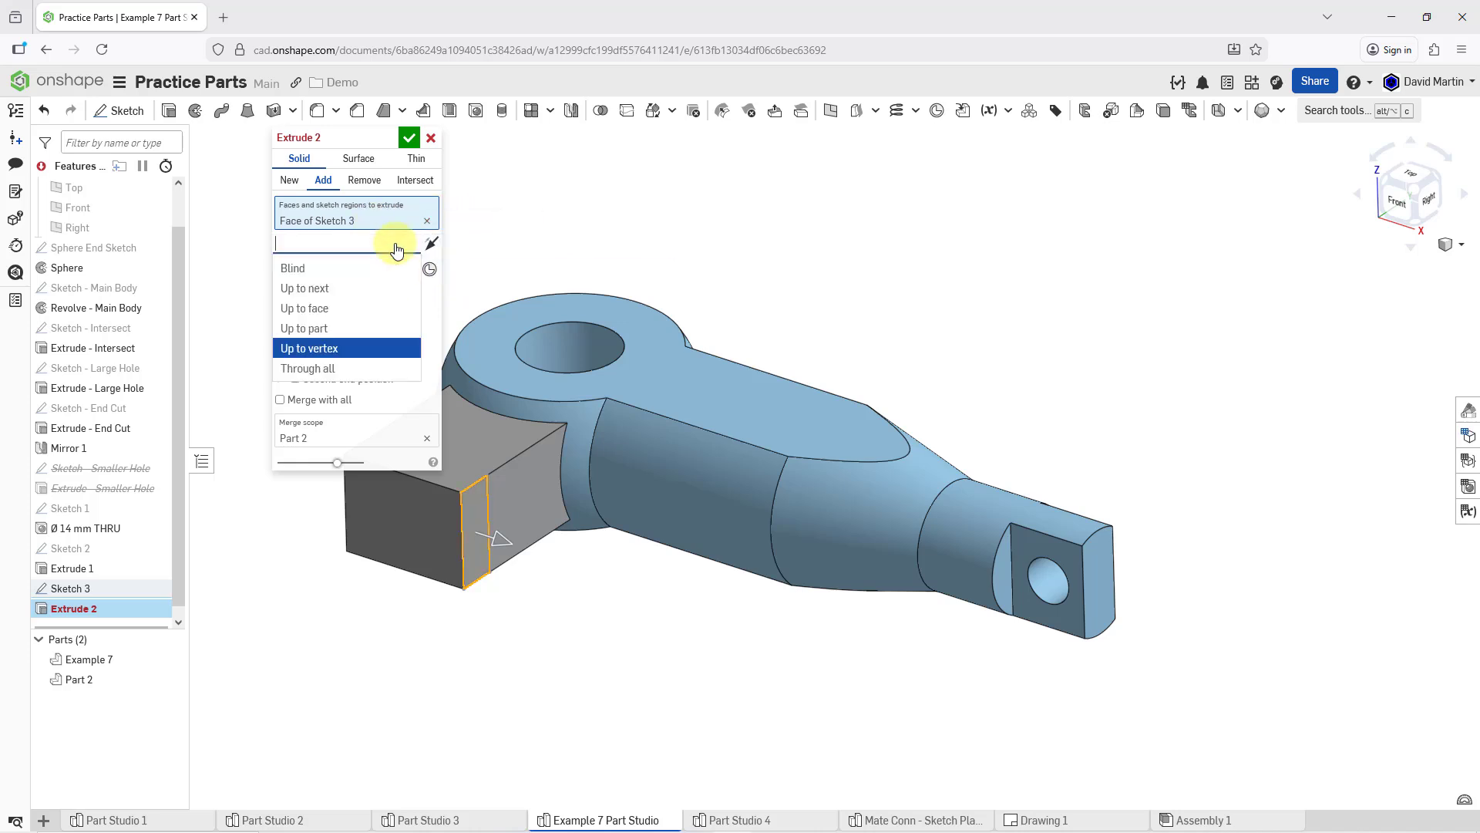
left_click(386, 309)
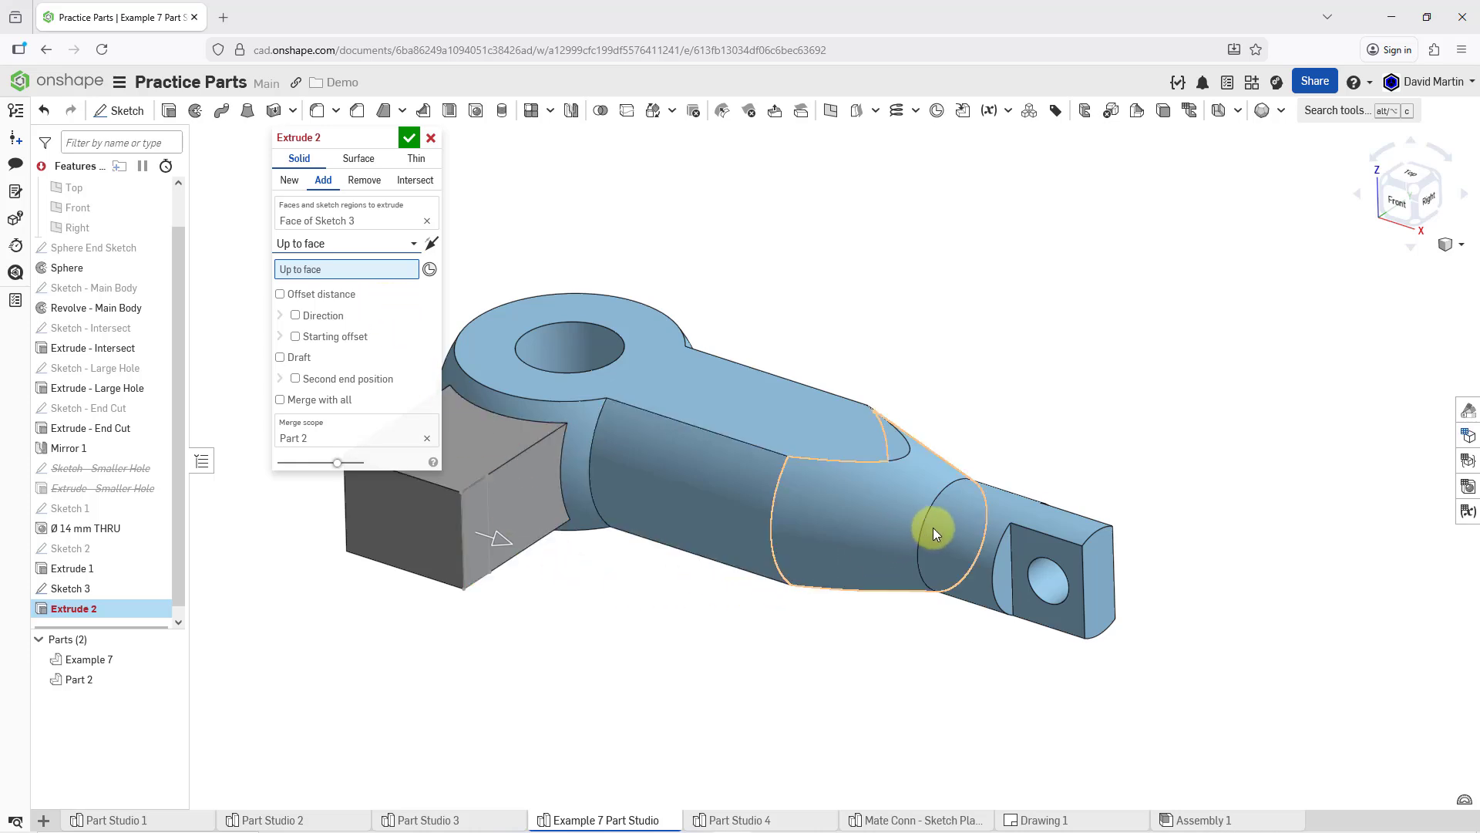
End the extrusion at a mate connector on the cylindrical shank, at the end where it meets the tapered section
left_click(429, 269)
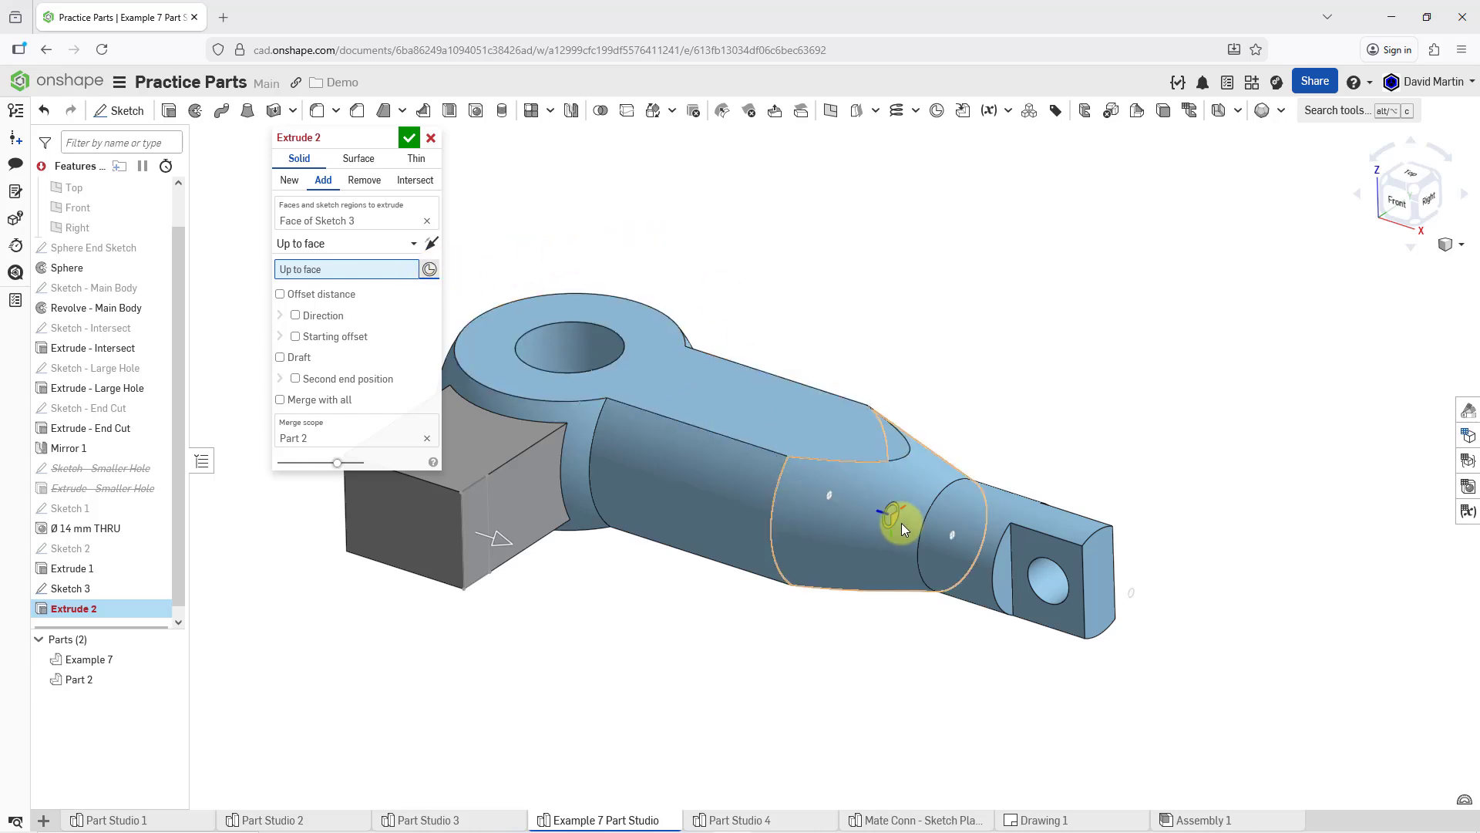
left_click(955, 538)
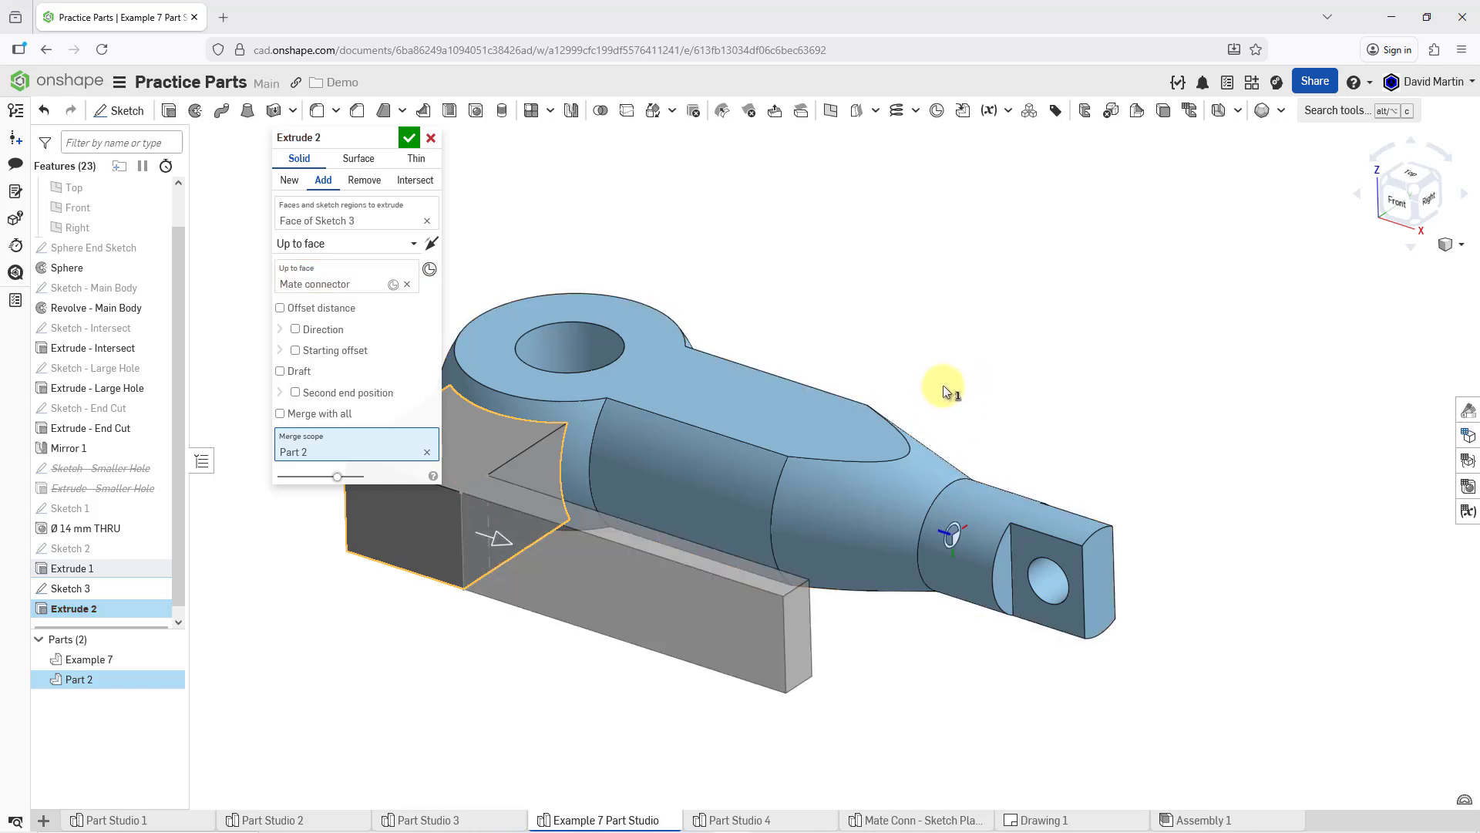
key("shift+1")
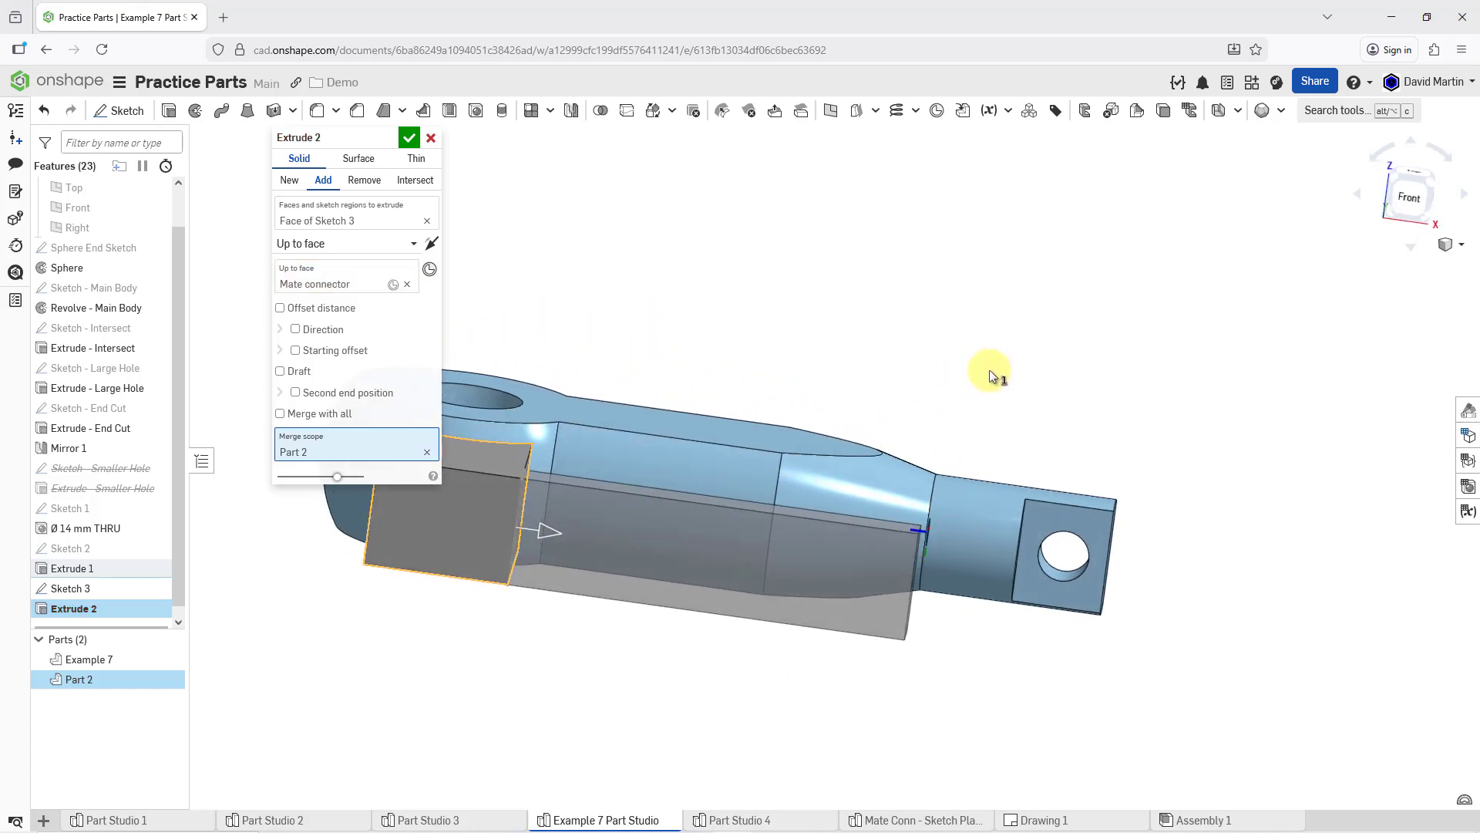
key("shift+7")
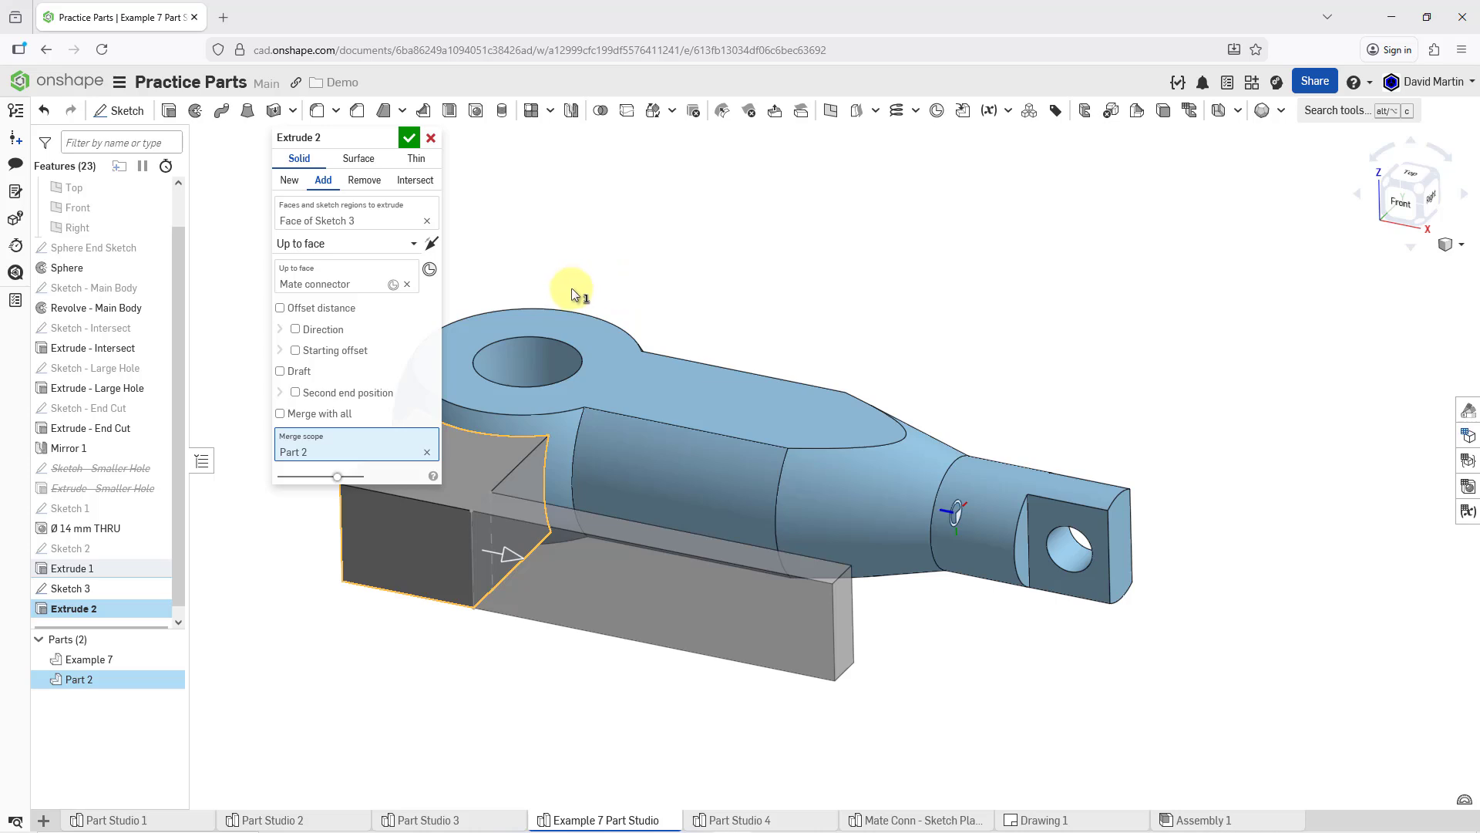
Move the extrusion's end mate connector -6 mm along Z, close its settings and accept the extrusion
left_click(393, 285)
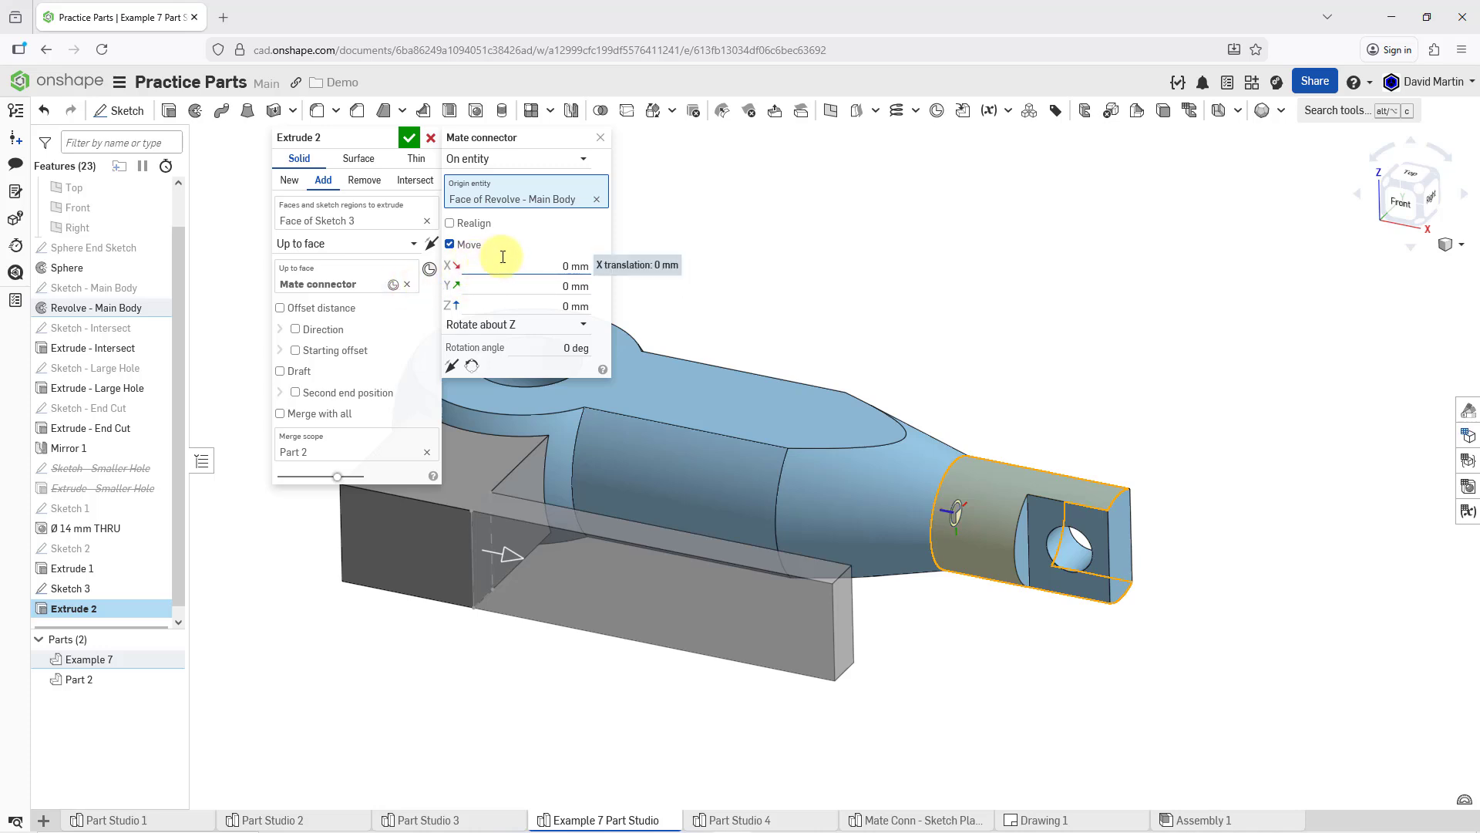
left_click(511, 305)
type("-6")
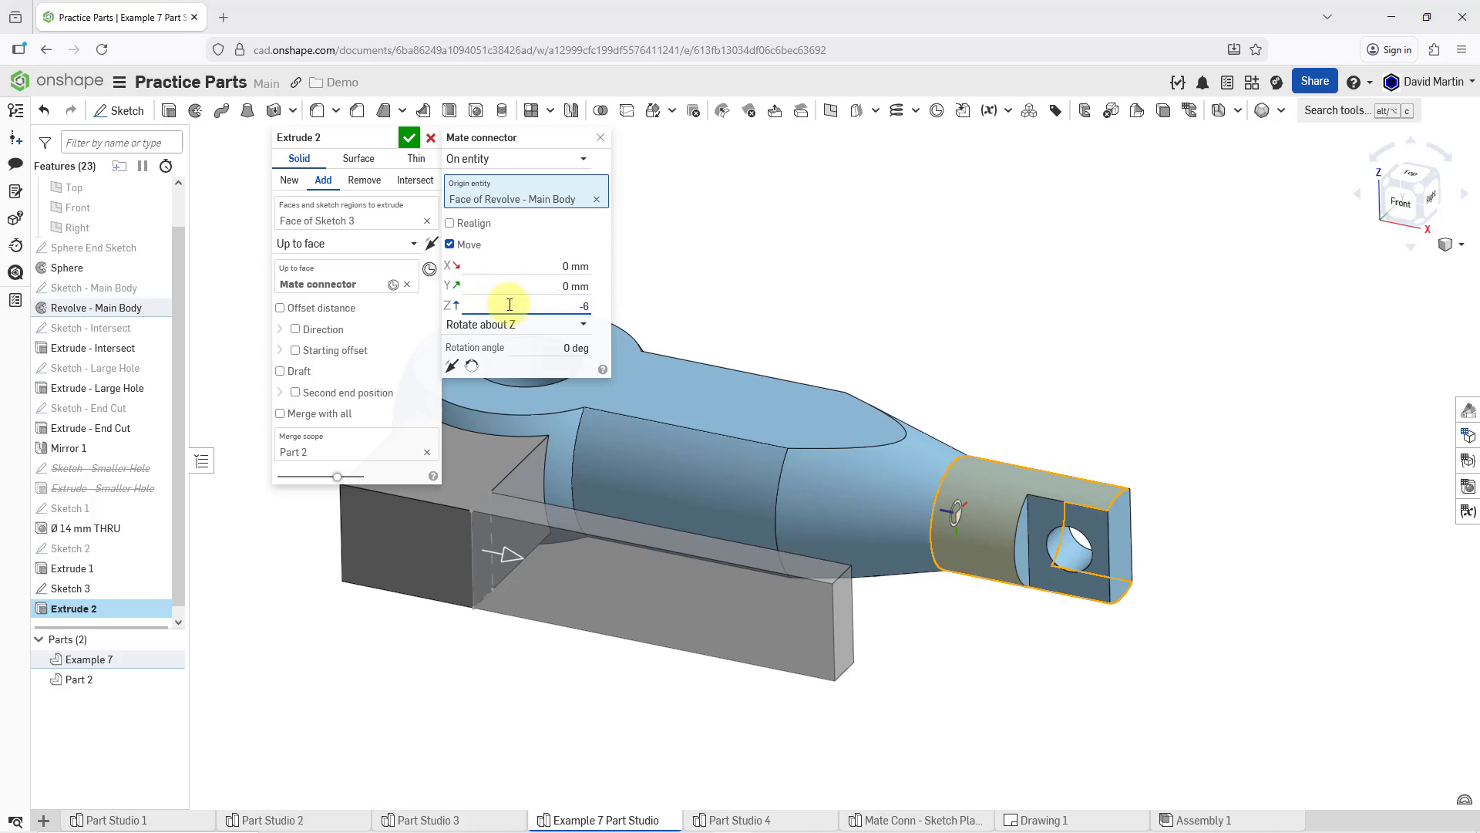
key("Return")
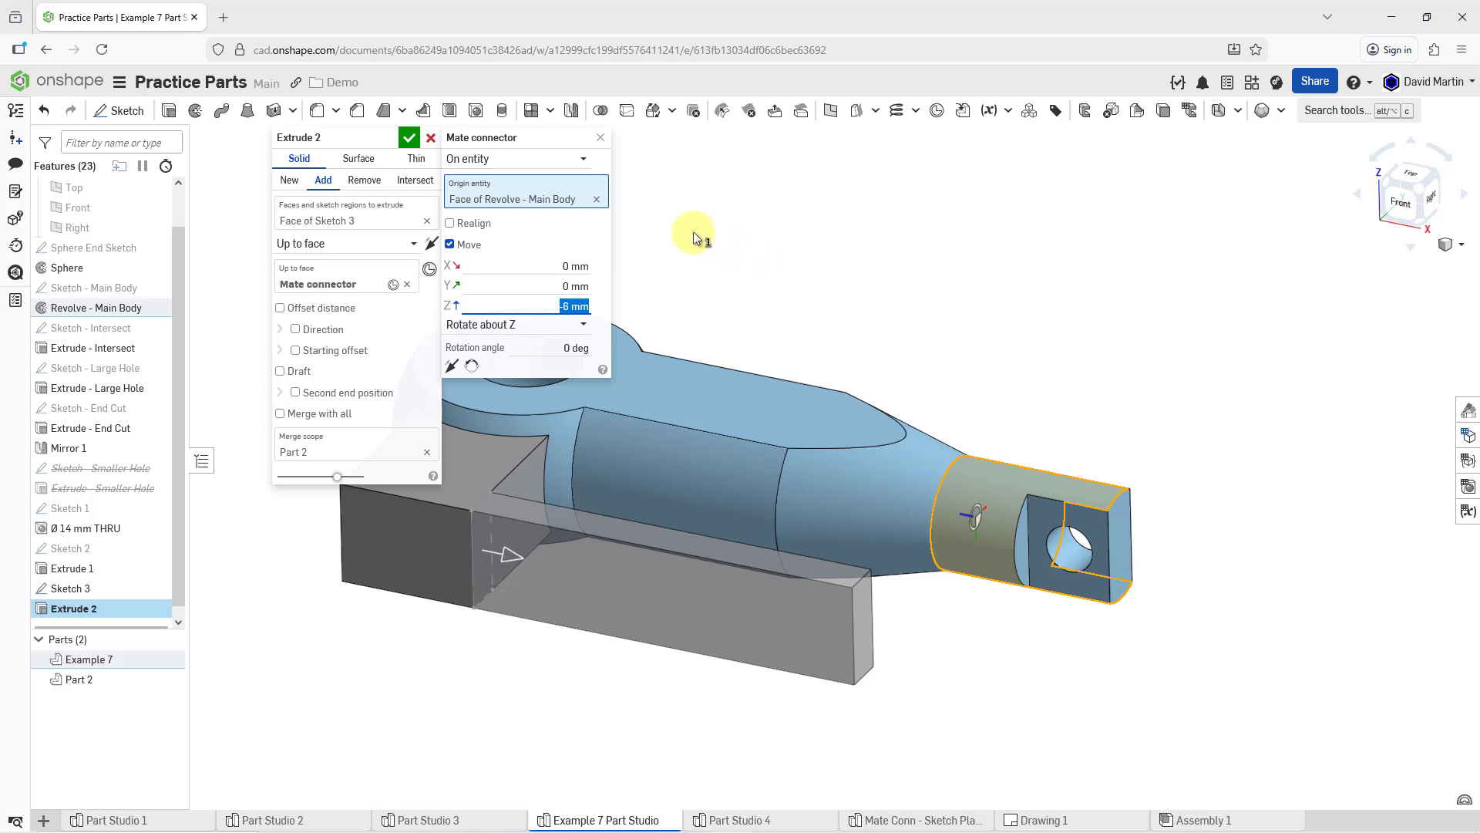
left_click(601, 139)
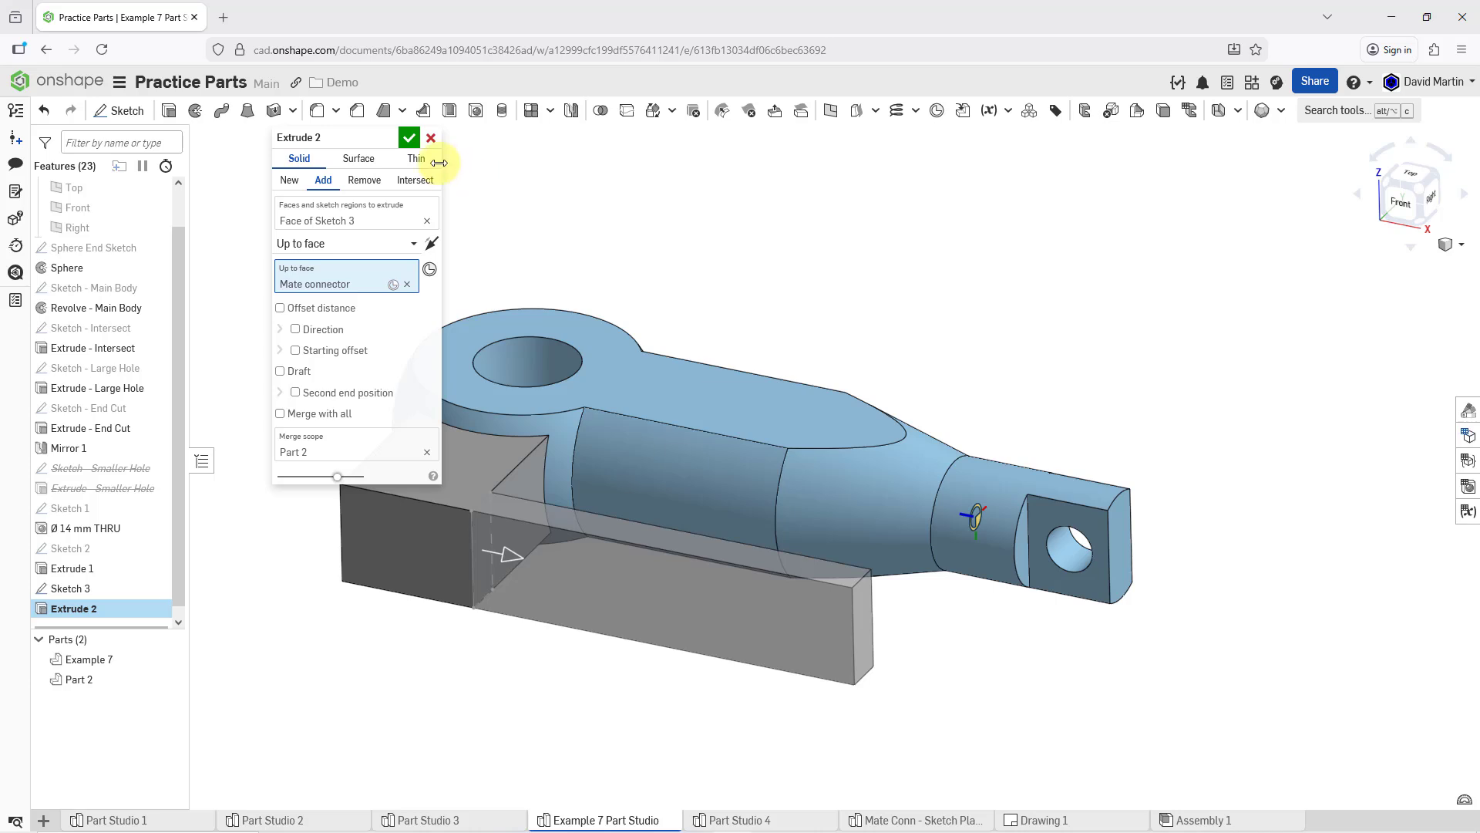
left_click(408, 140)
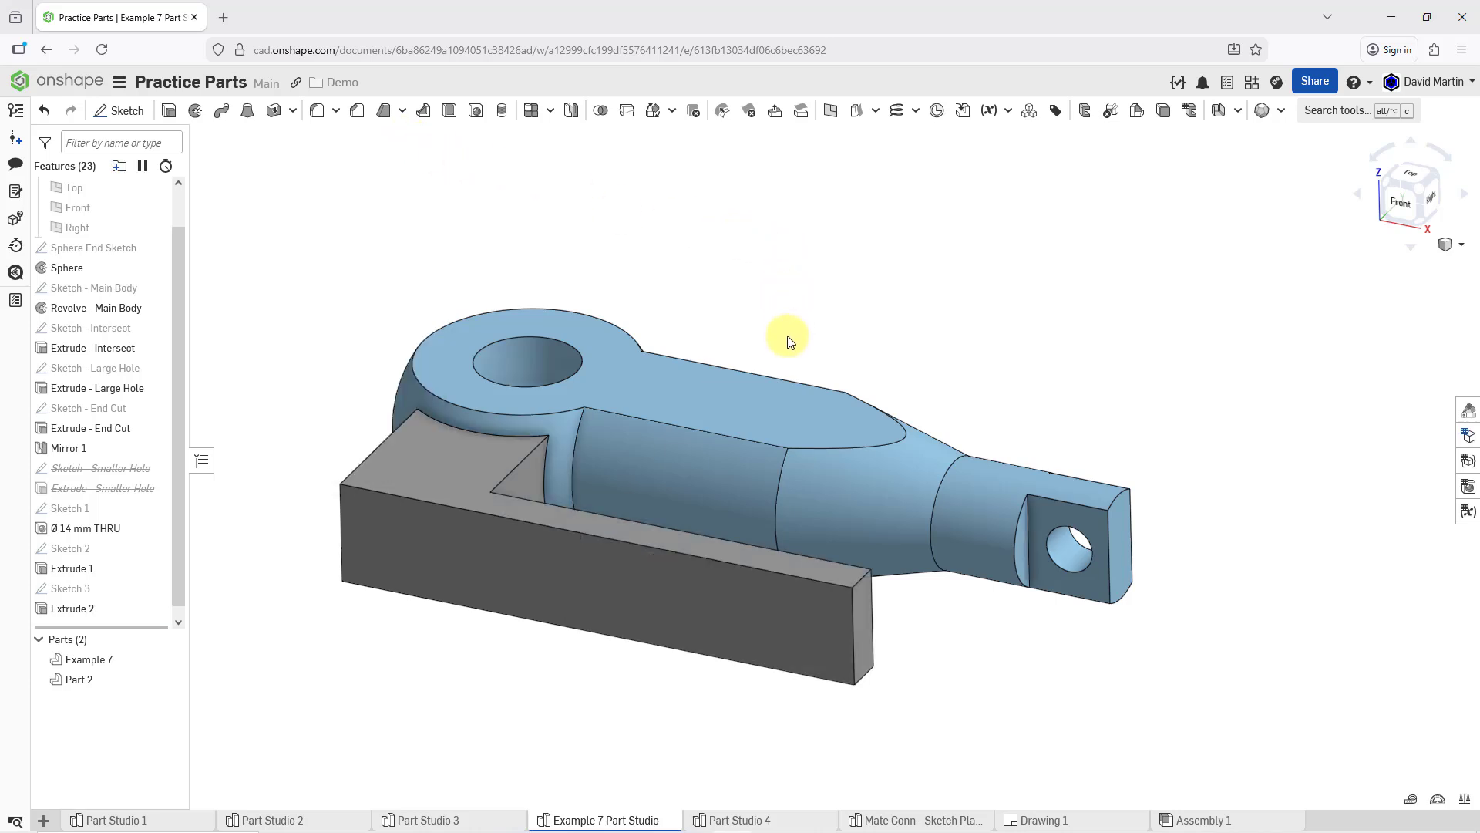
Sketch a 12 by 12 mm corner rectangle on the block's opposite side face, starting from its outer upper corner
right_click_drag(766, 308, 885, 322)
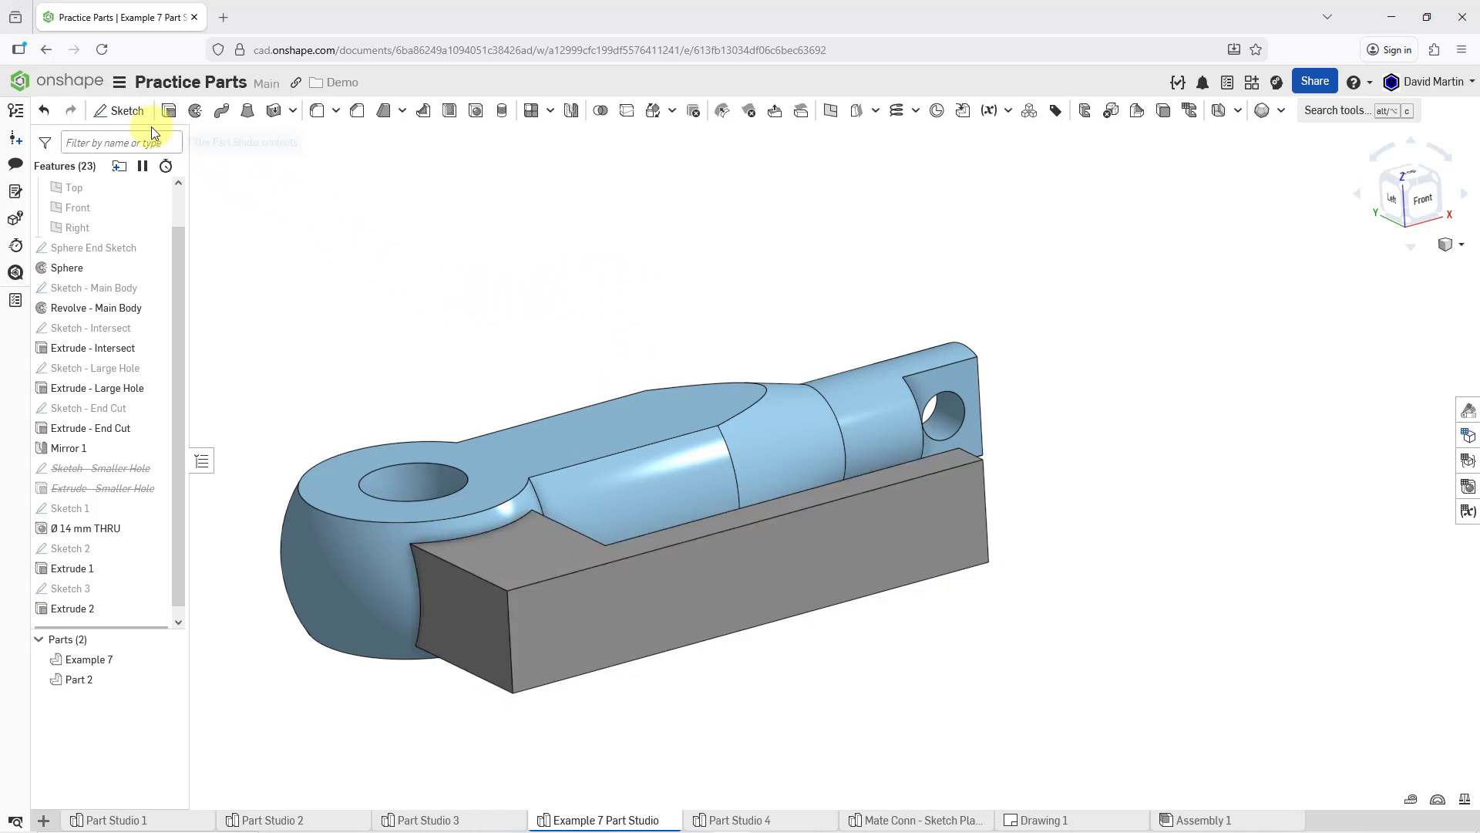
left_click(124, 111)
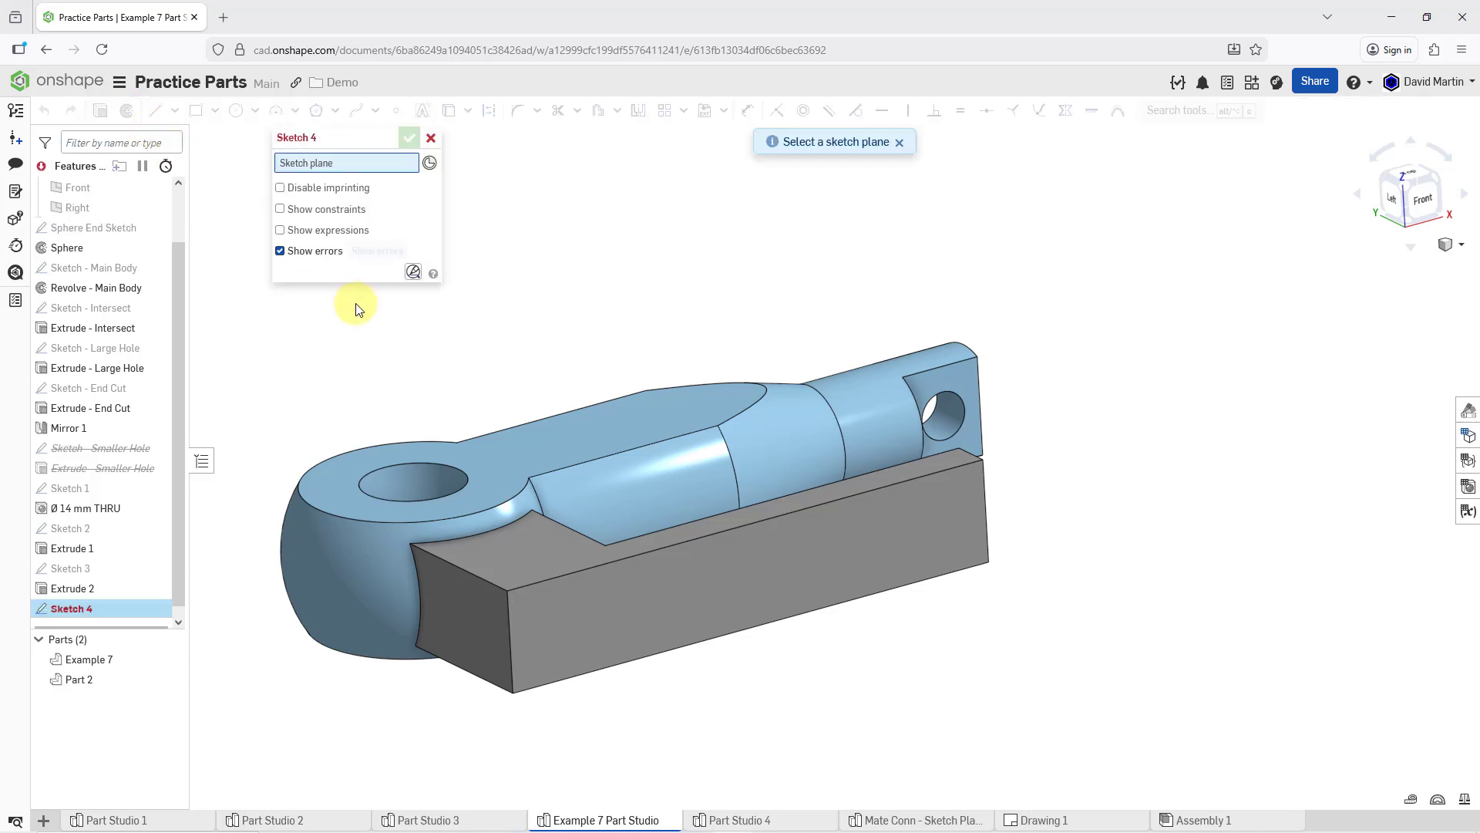
left_click(492, 604)
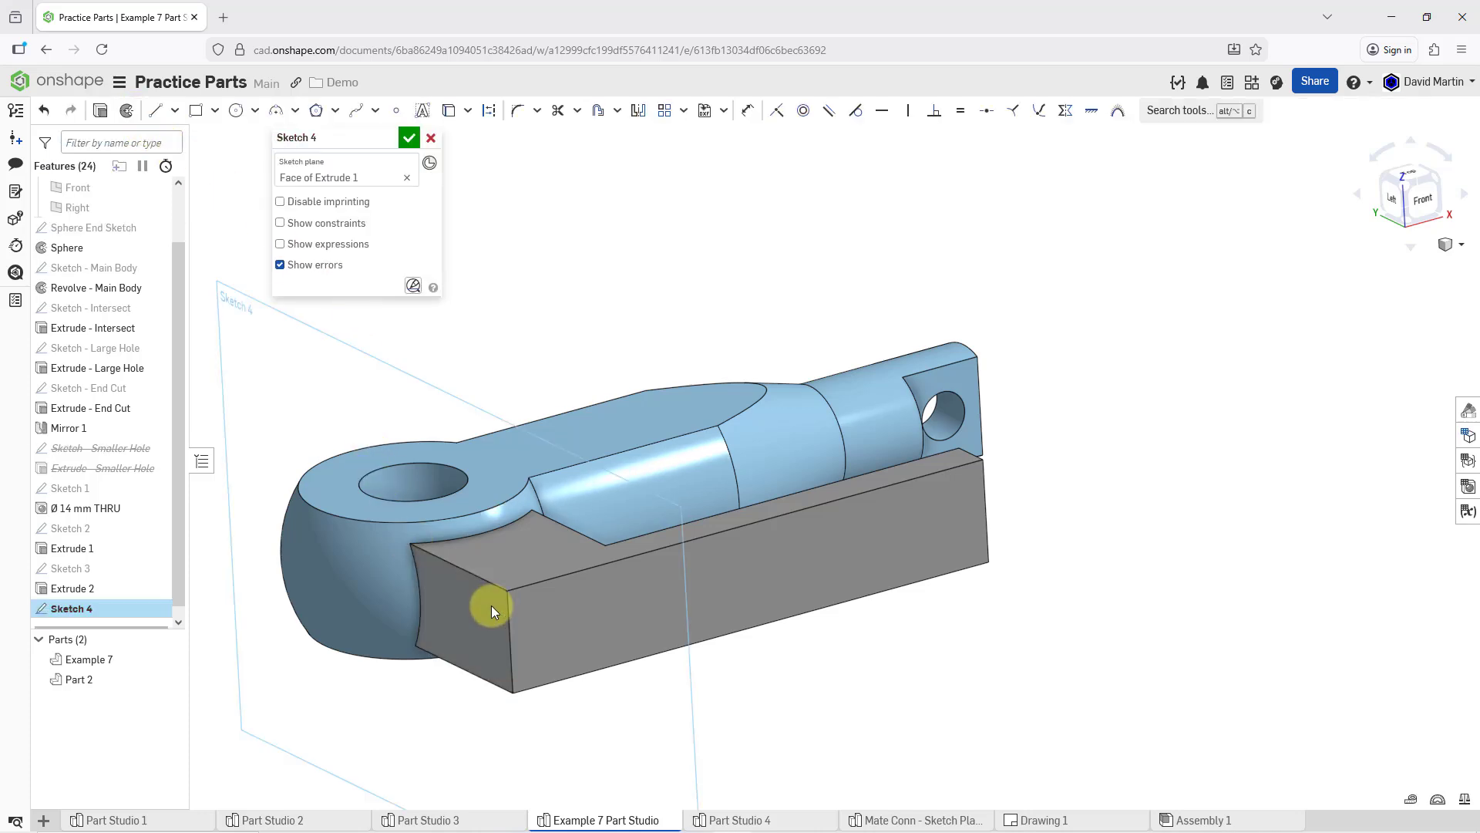
left_click(196, 111)
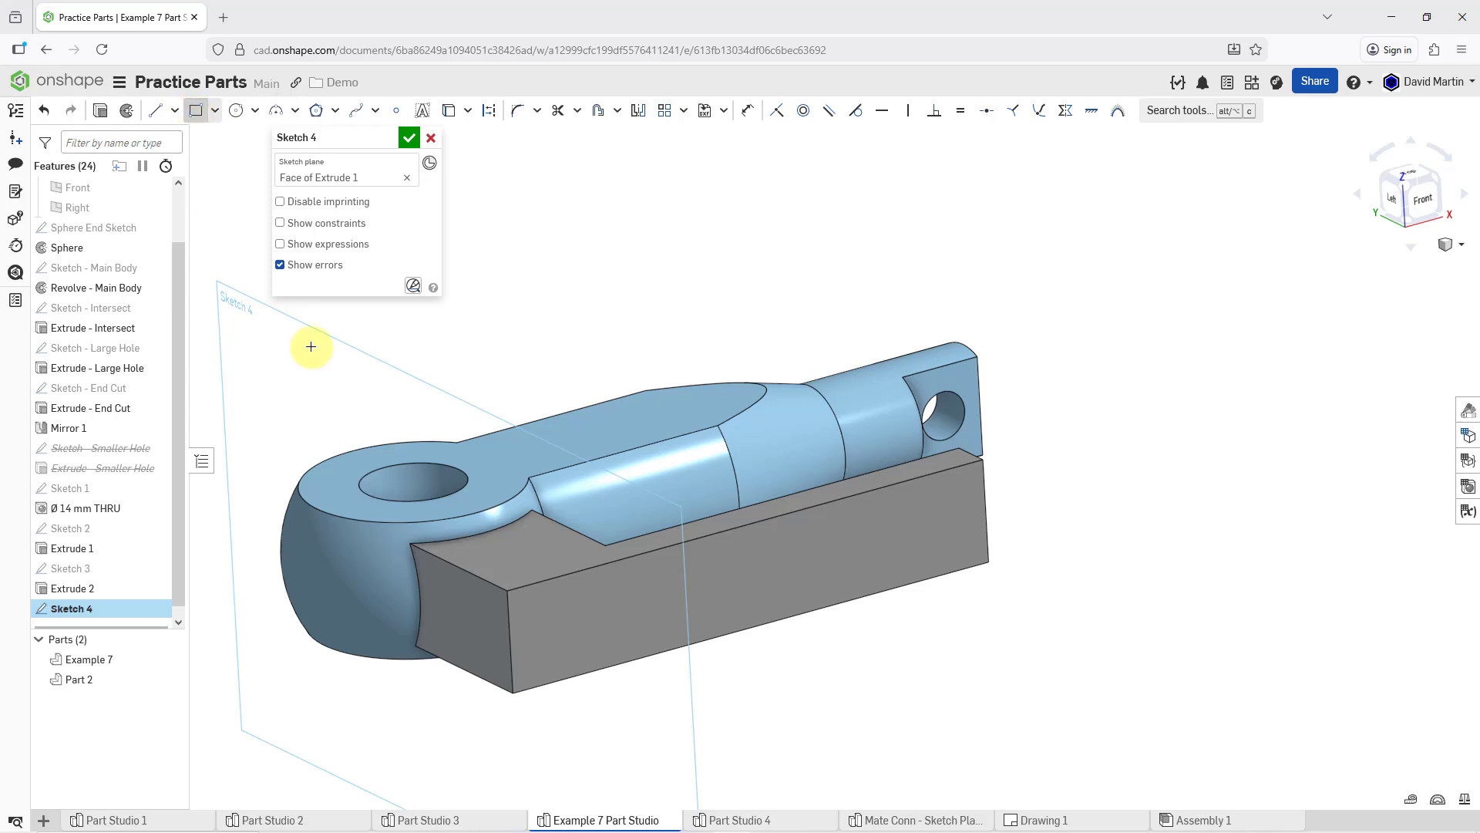
left_click(506, 591)
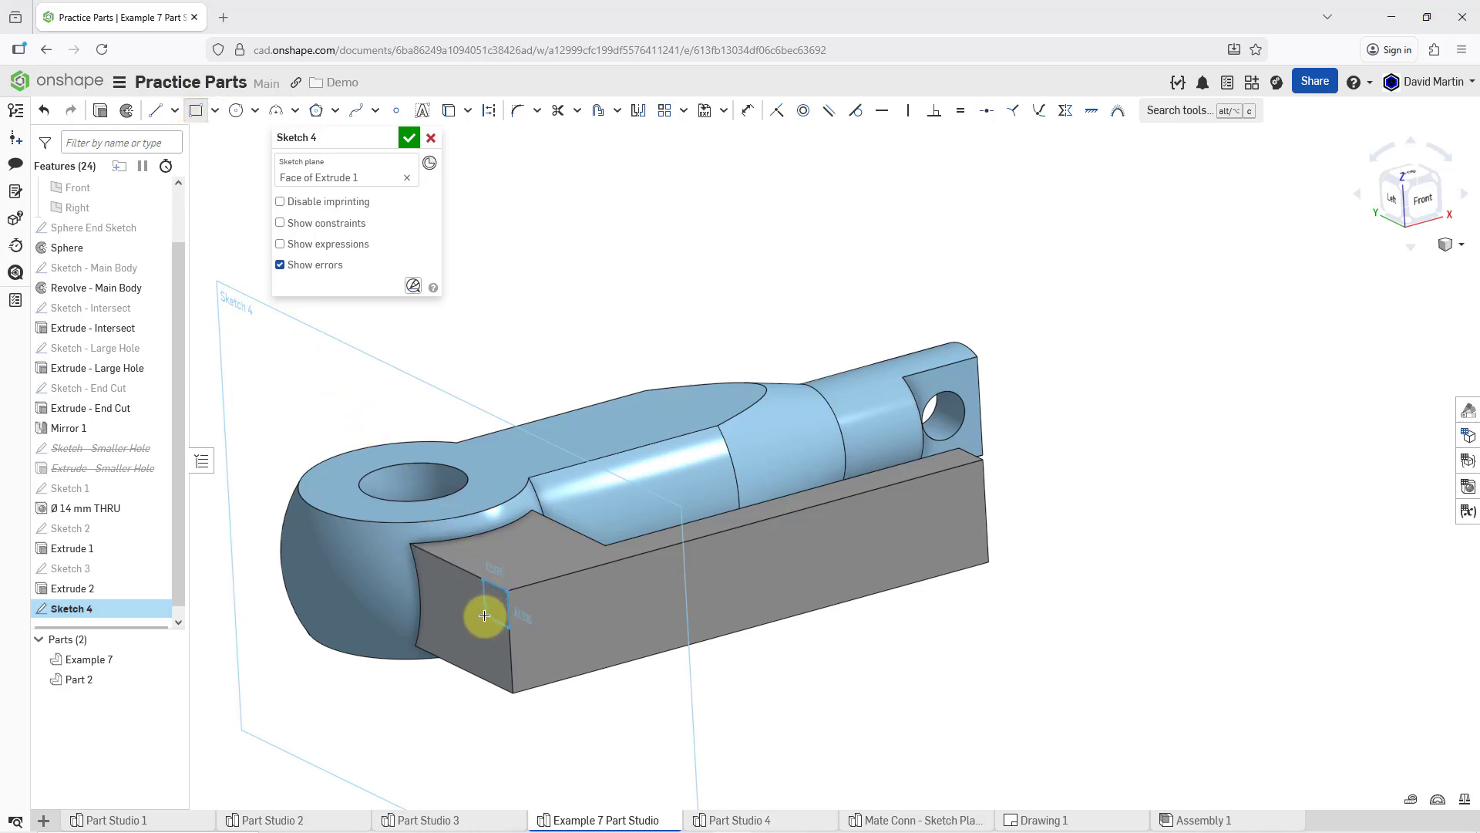
left_click(484, 616)
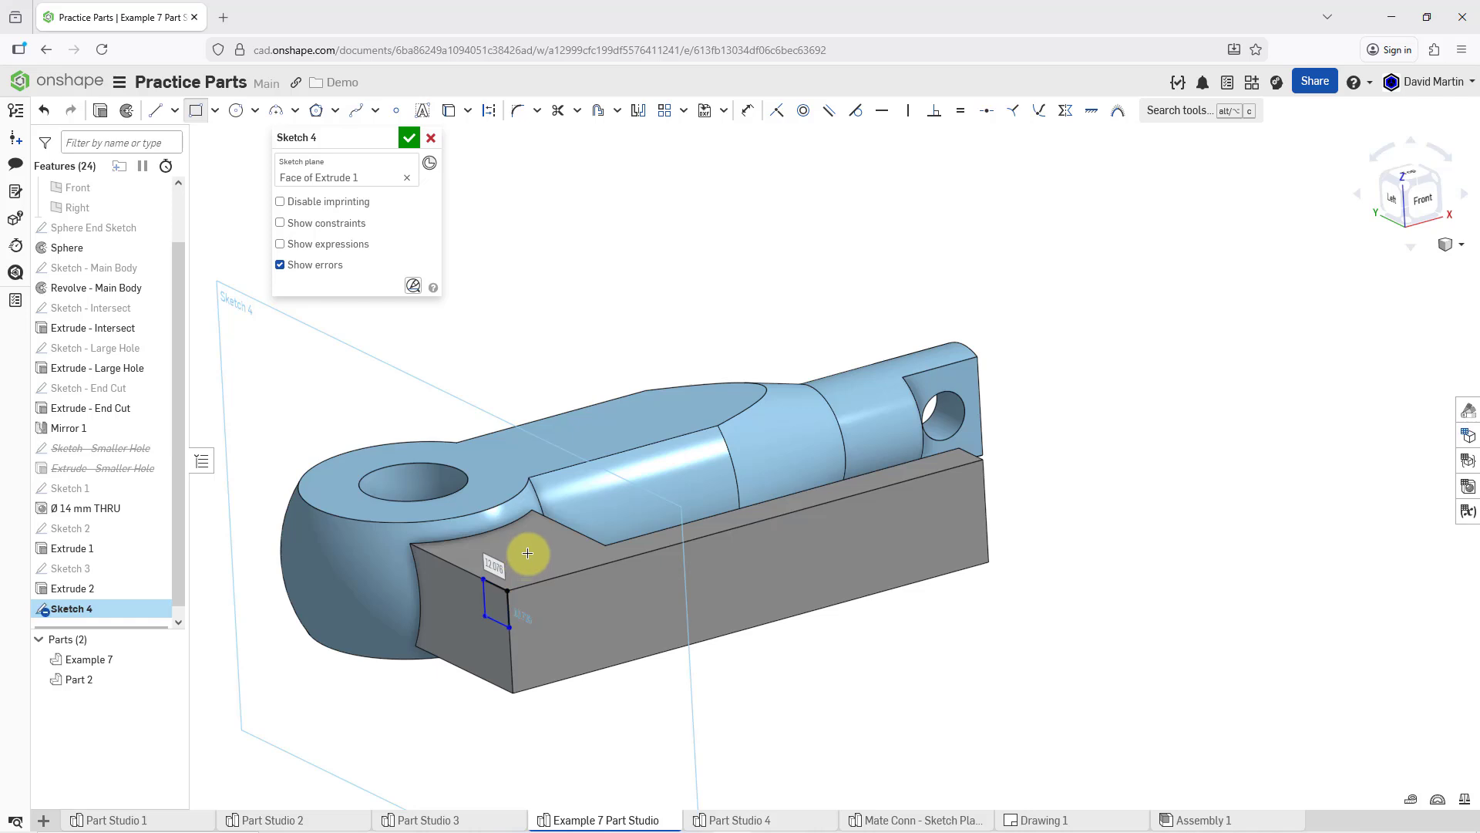
type("12")
key("Tab")
type("12")
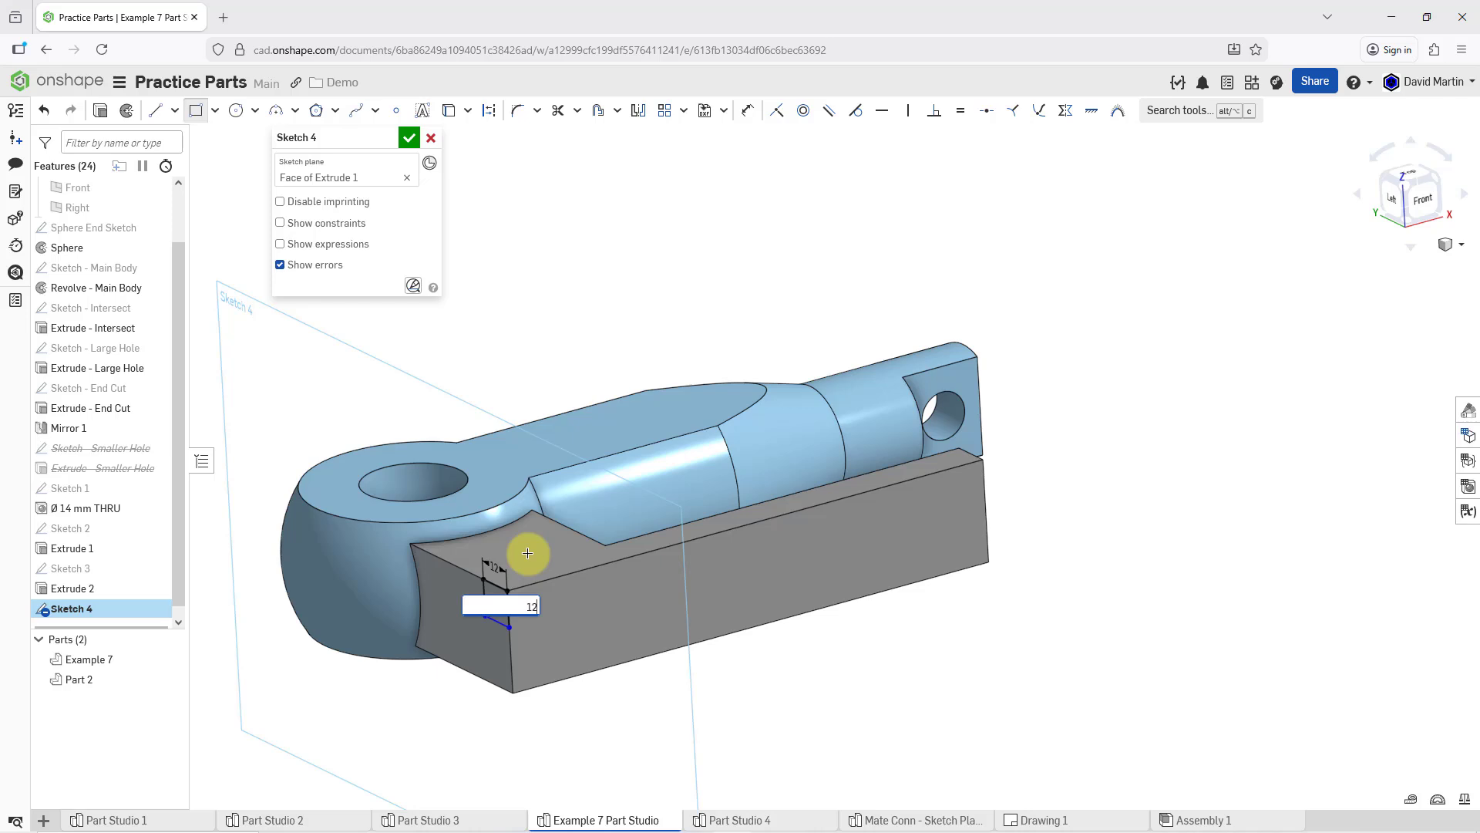
key("Return")
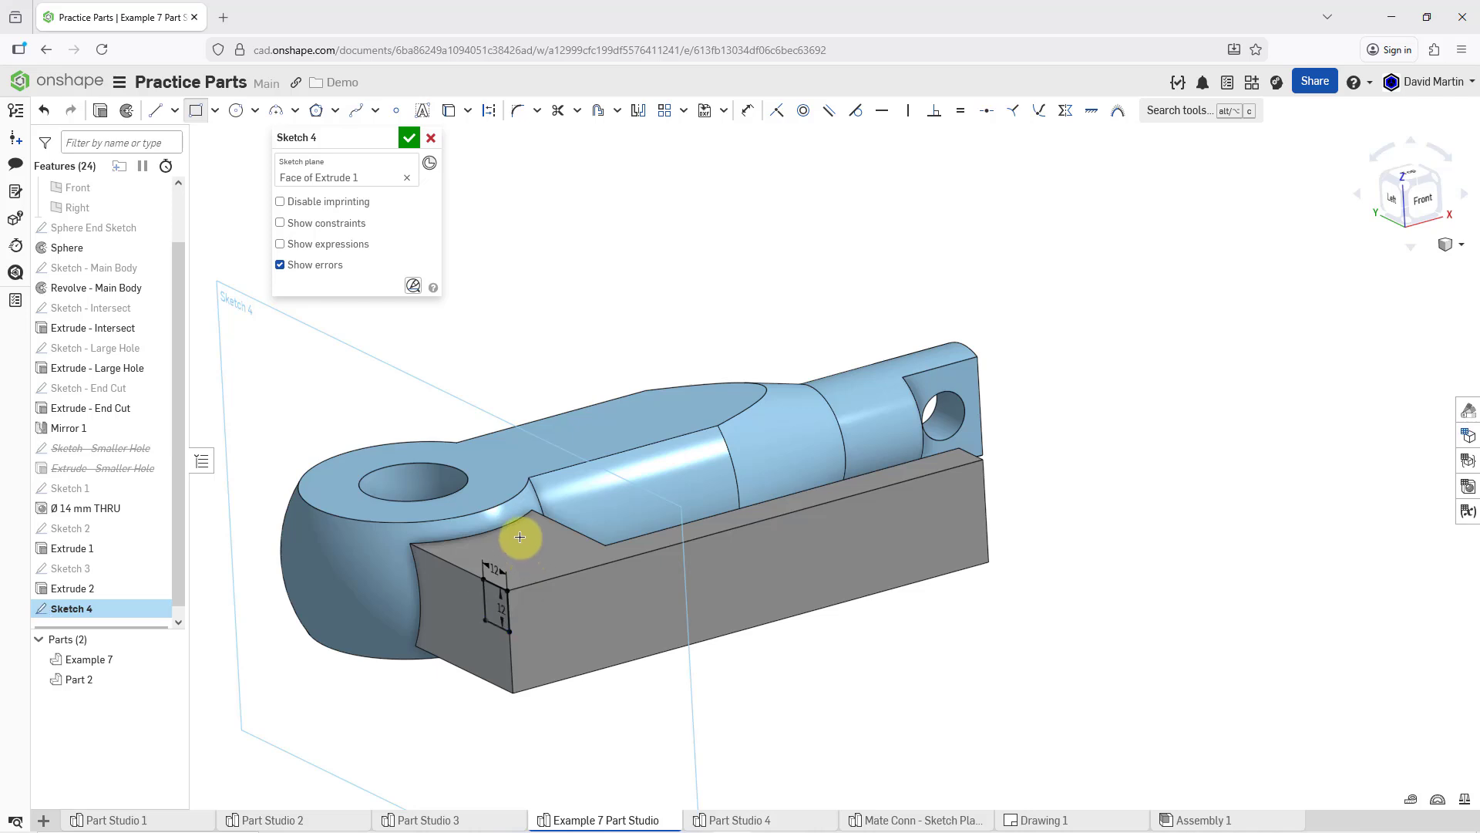
middle_click_drag(597, 538, 837, 464)
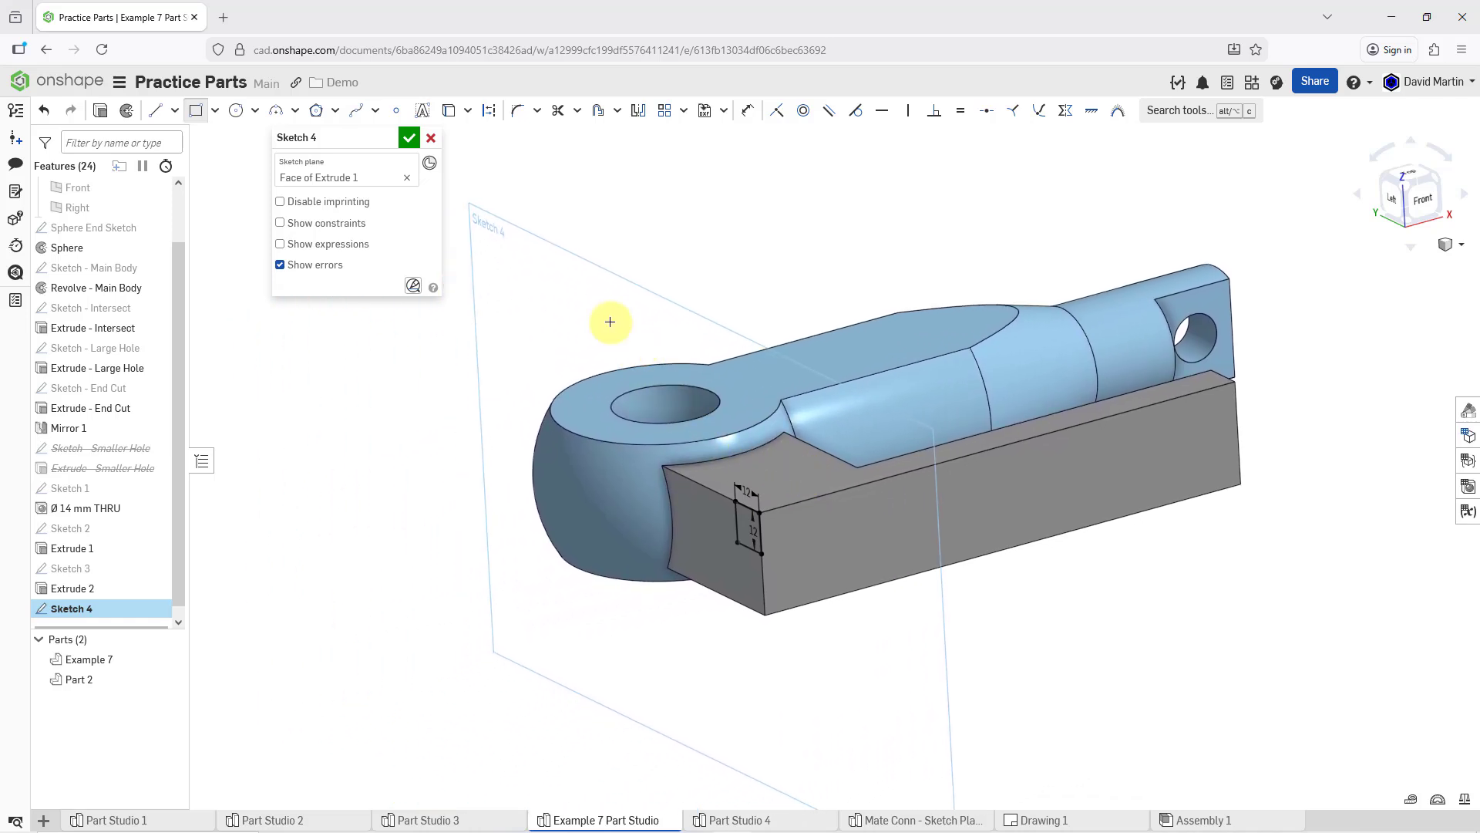
Accept the sketch and extrude the small square region on the block's end face 100 mm outward, adding it to the block
left_click(410, 140)
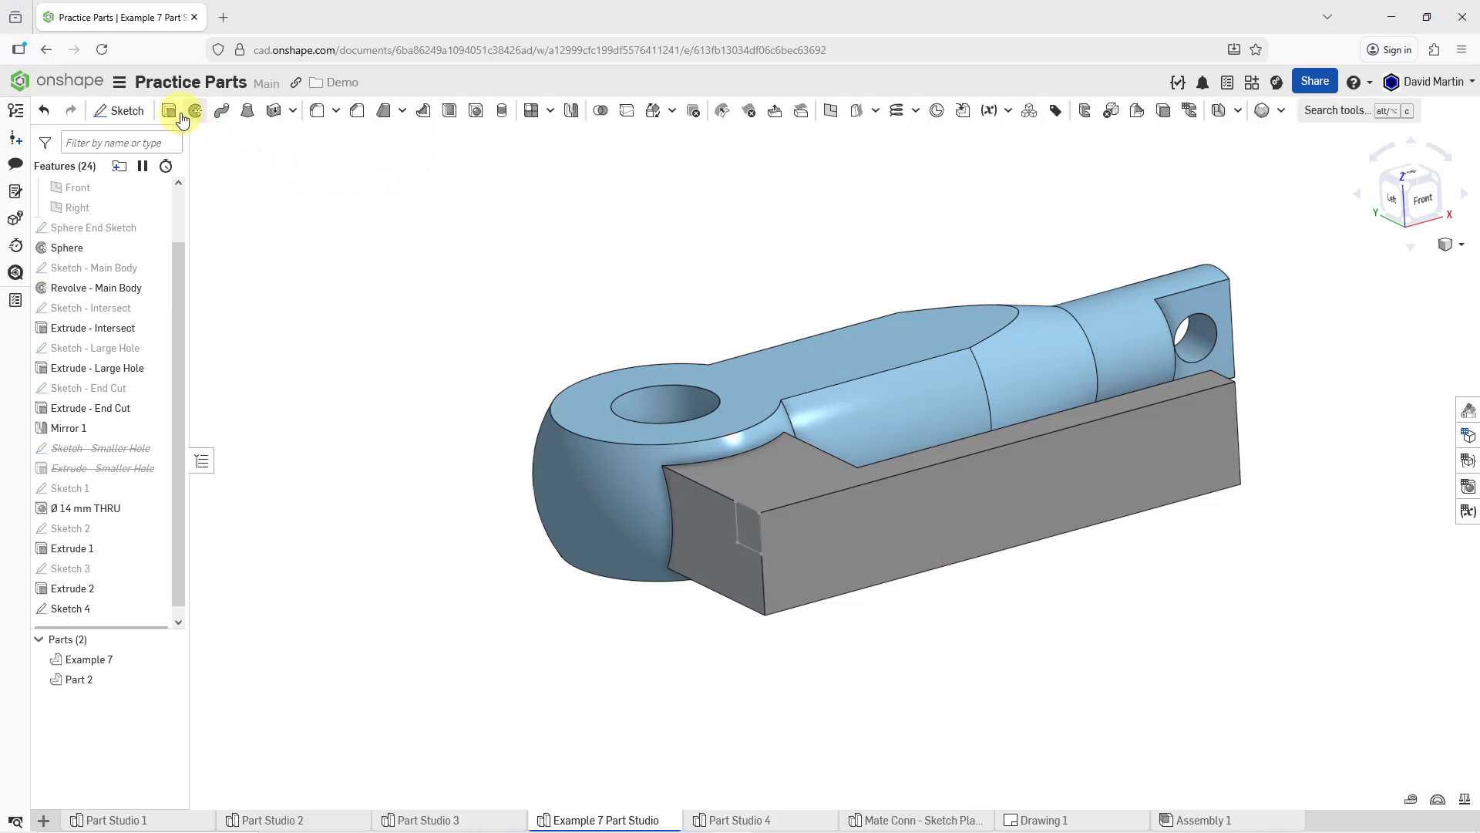
key("shift+e")
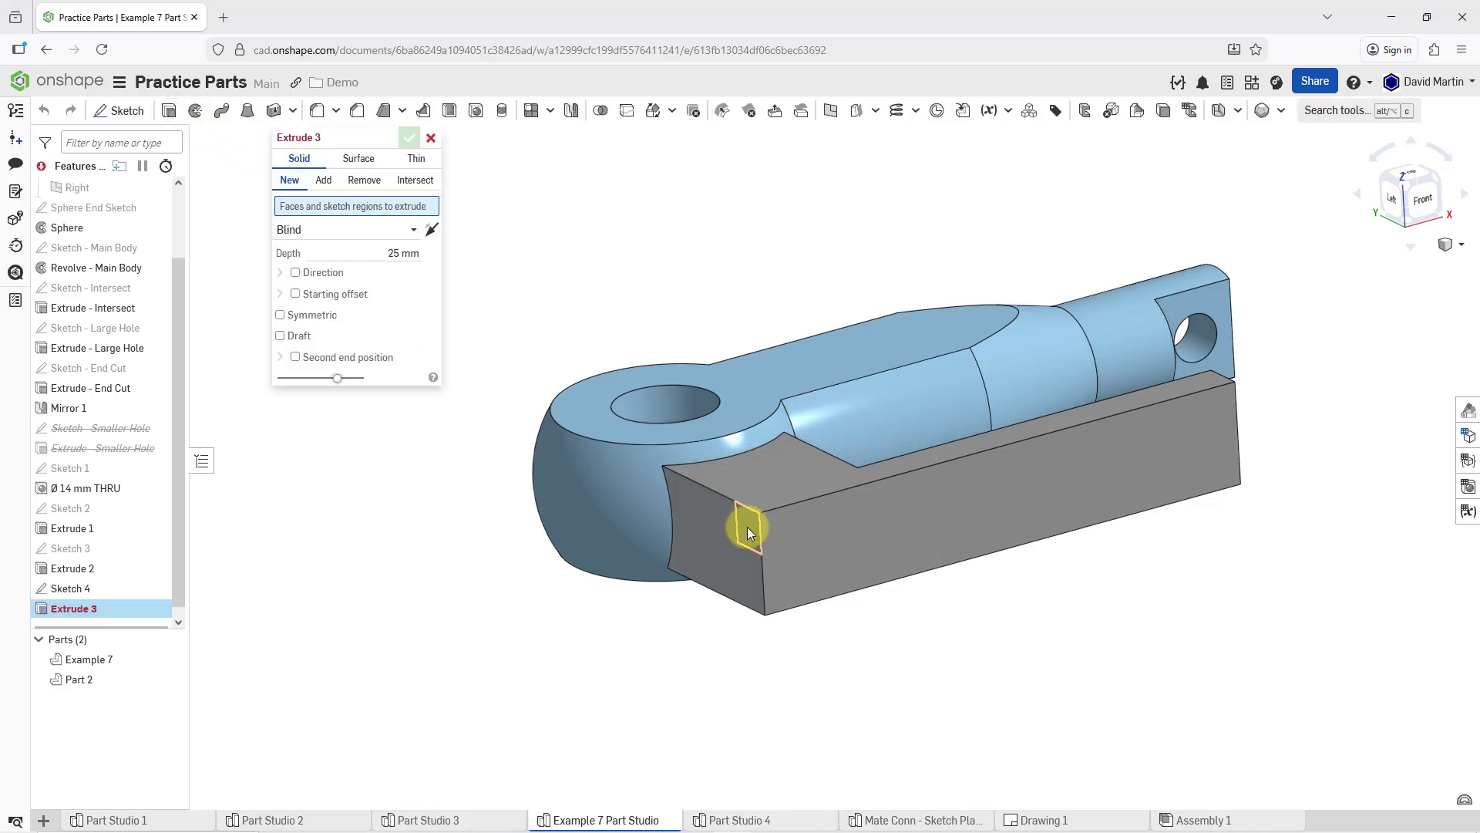
left_click(747, 528)
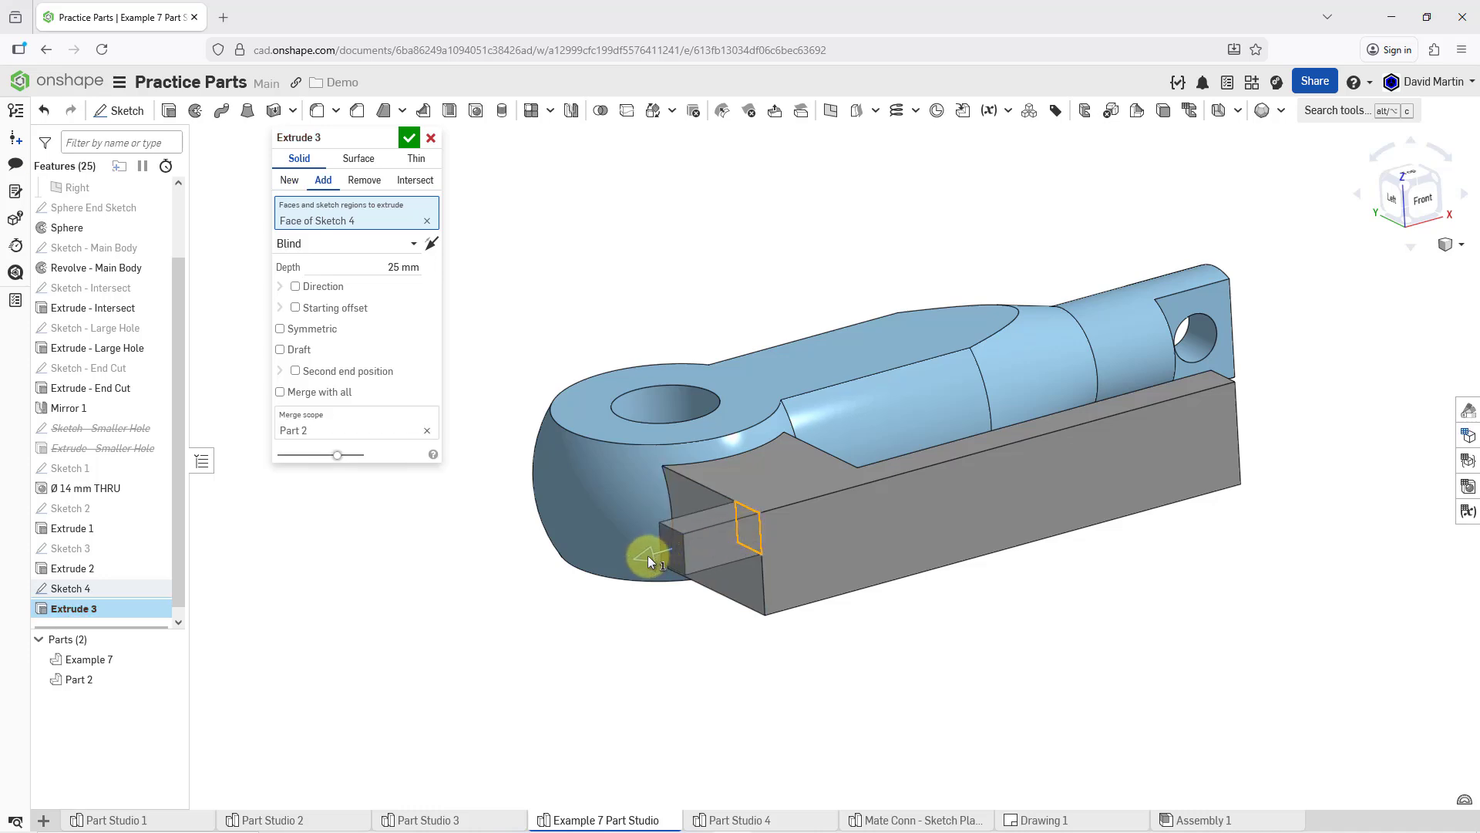
left_click_drag(648, 555, 423, 608)
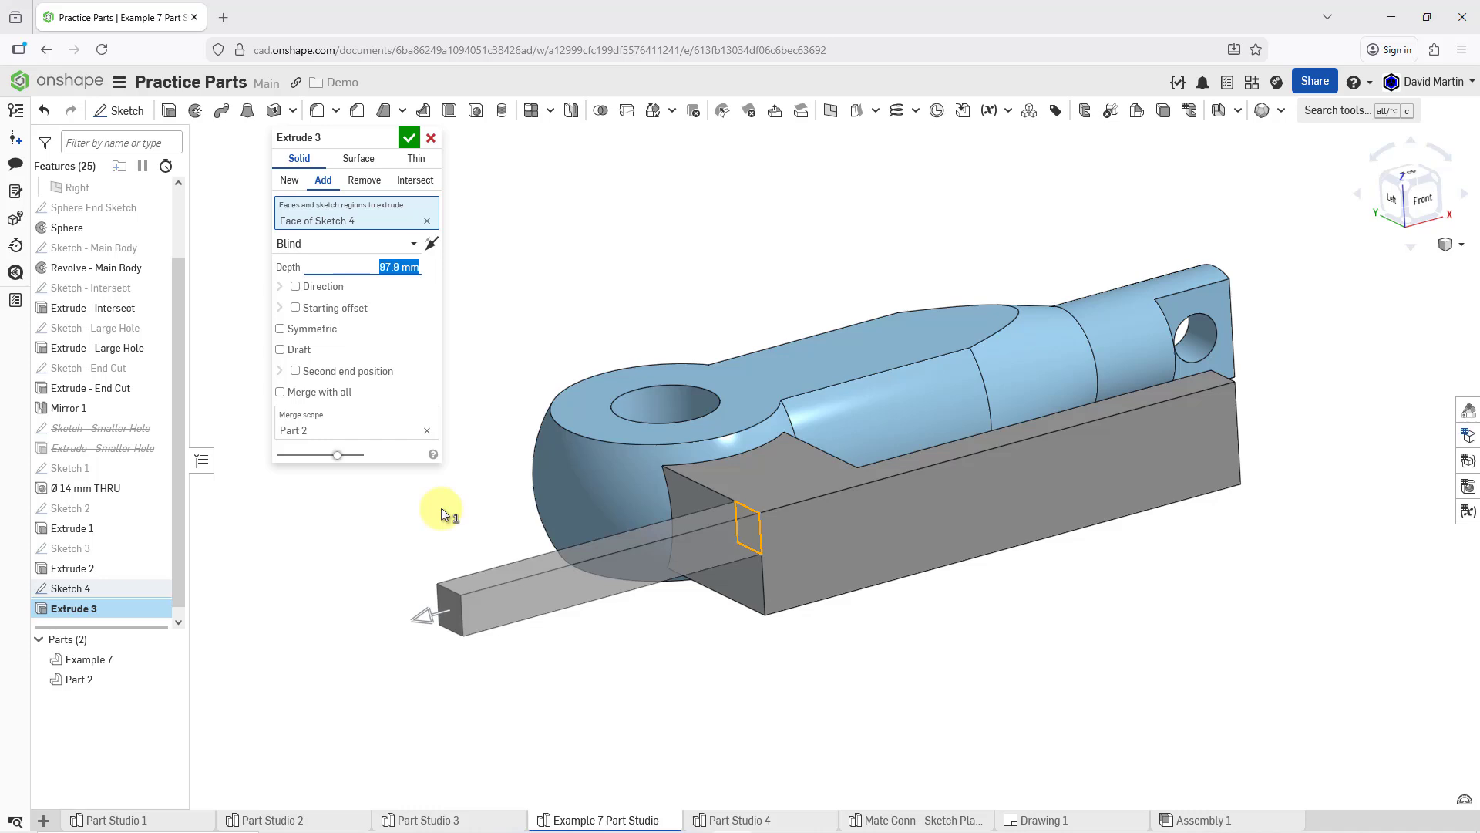
type("100")
key("Return")
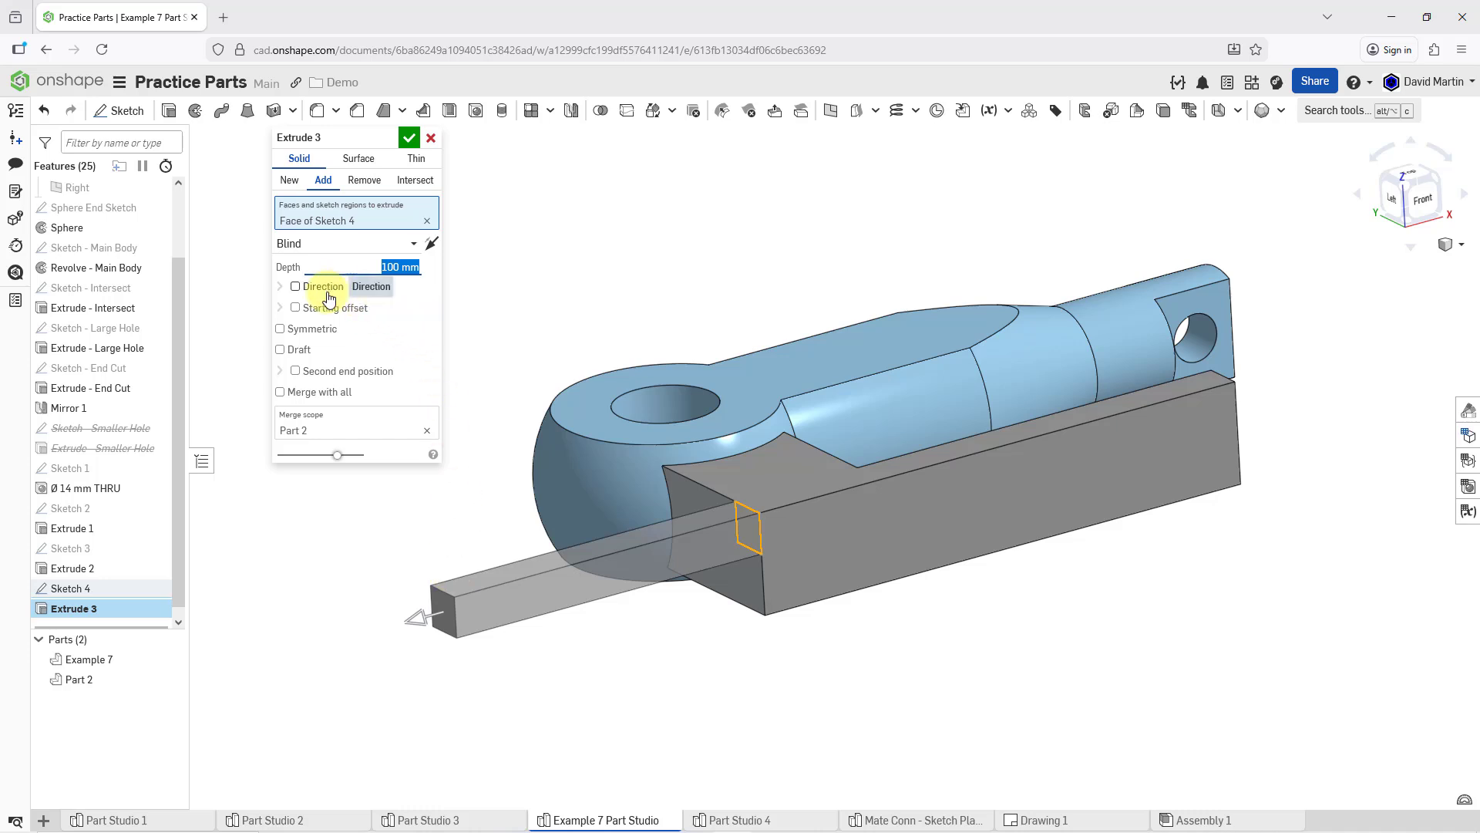
Direct the extrusion by a mate connector midway along the end face's upper edge, realigning its primary axis to the end face and secondary to the top face
left_click(296, 288)
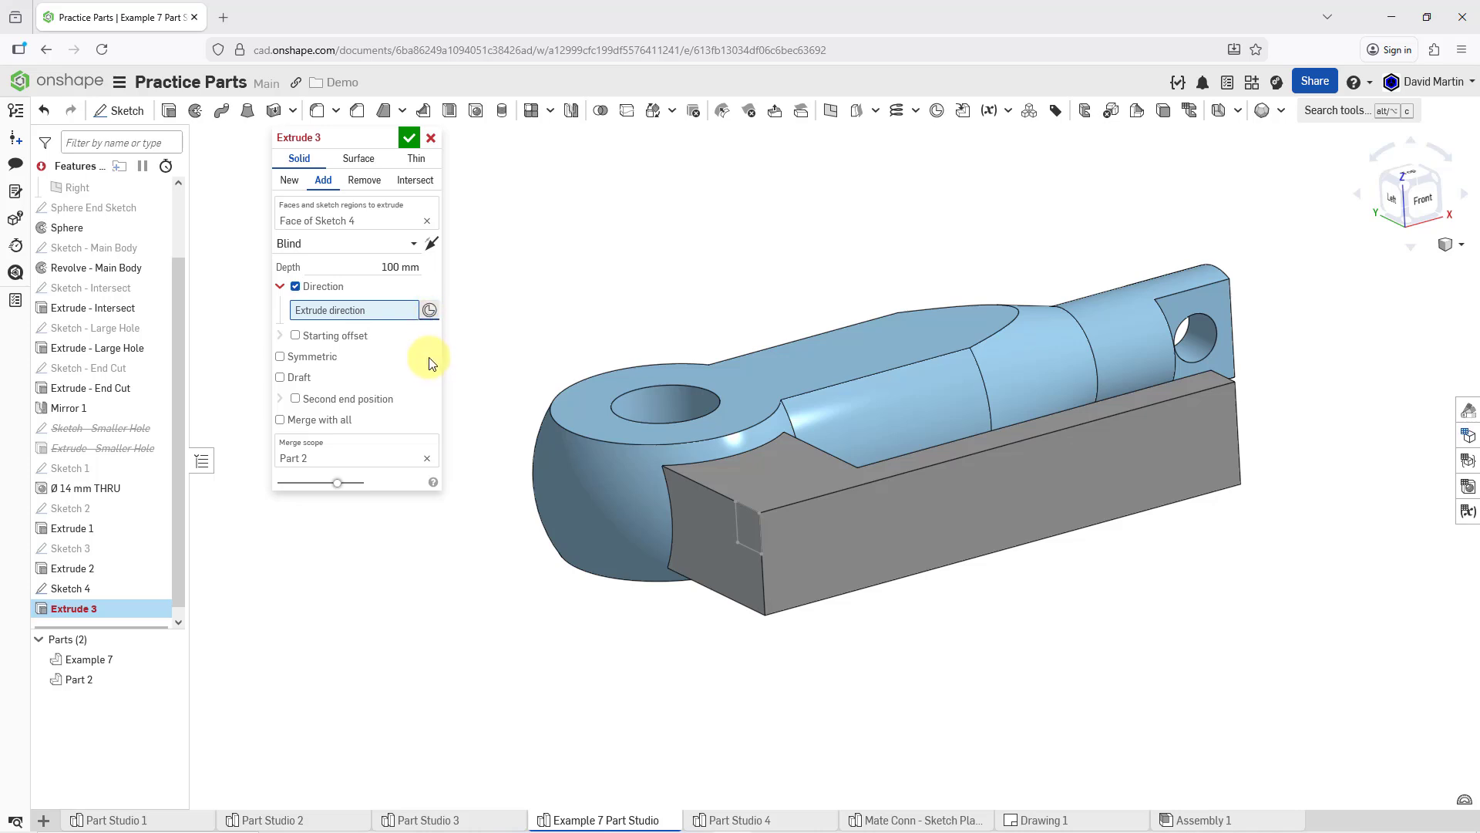
left_click(709, 492)
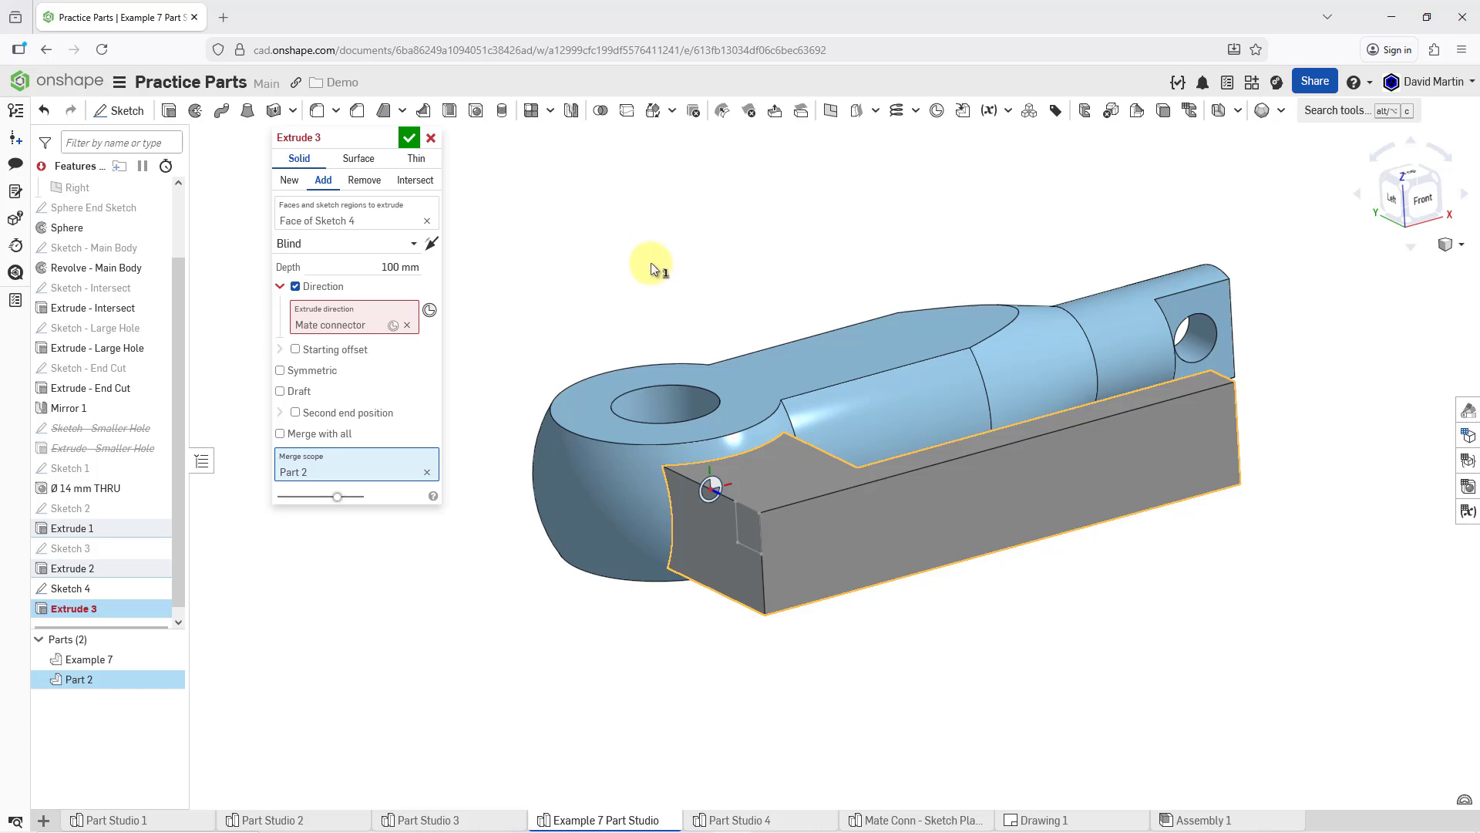
left_click(393, 325)
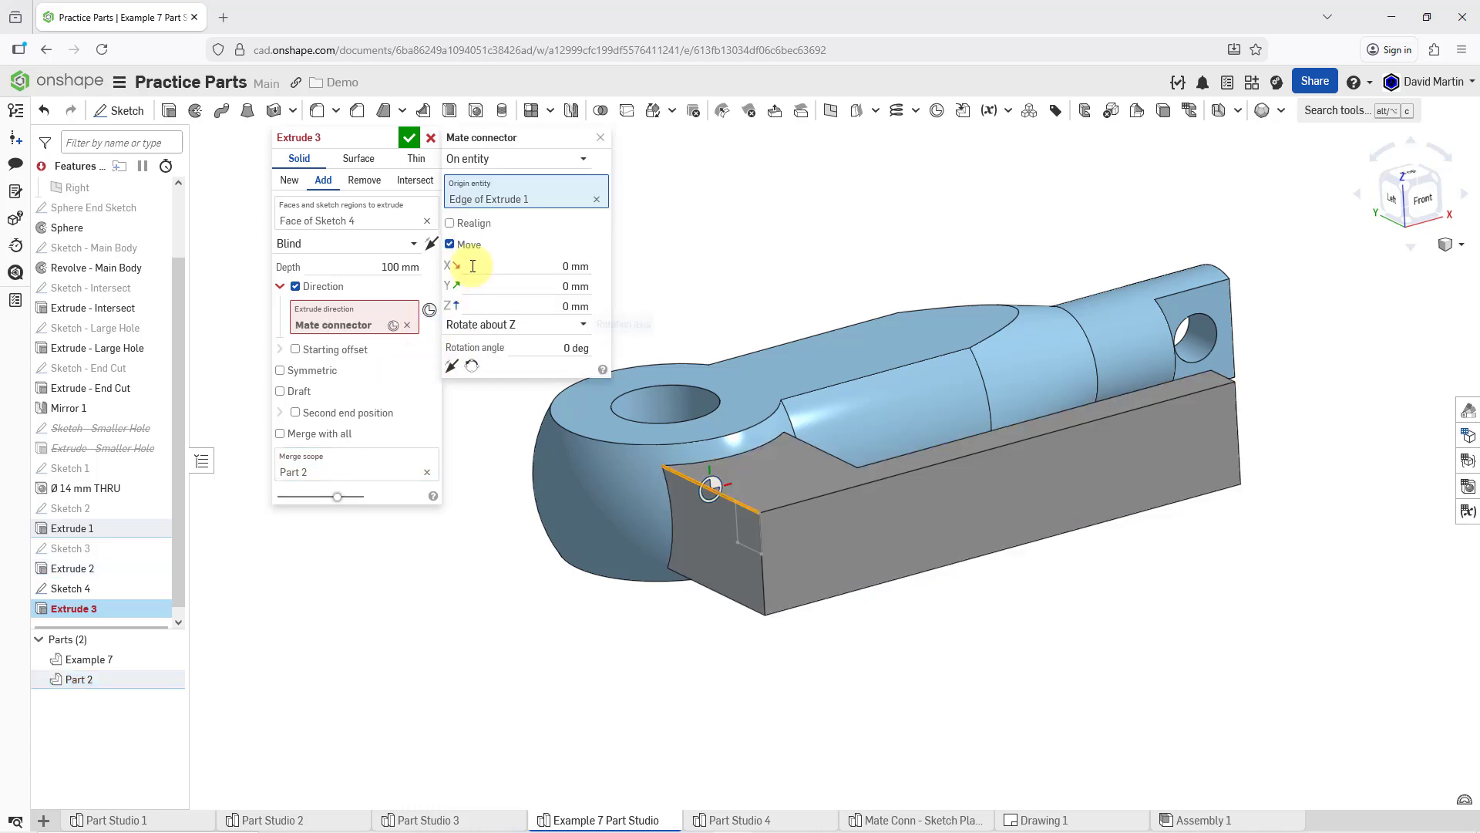
left_click(450, 224)
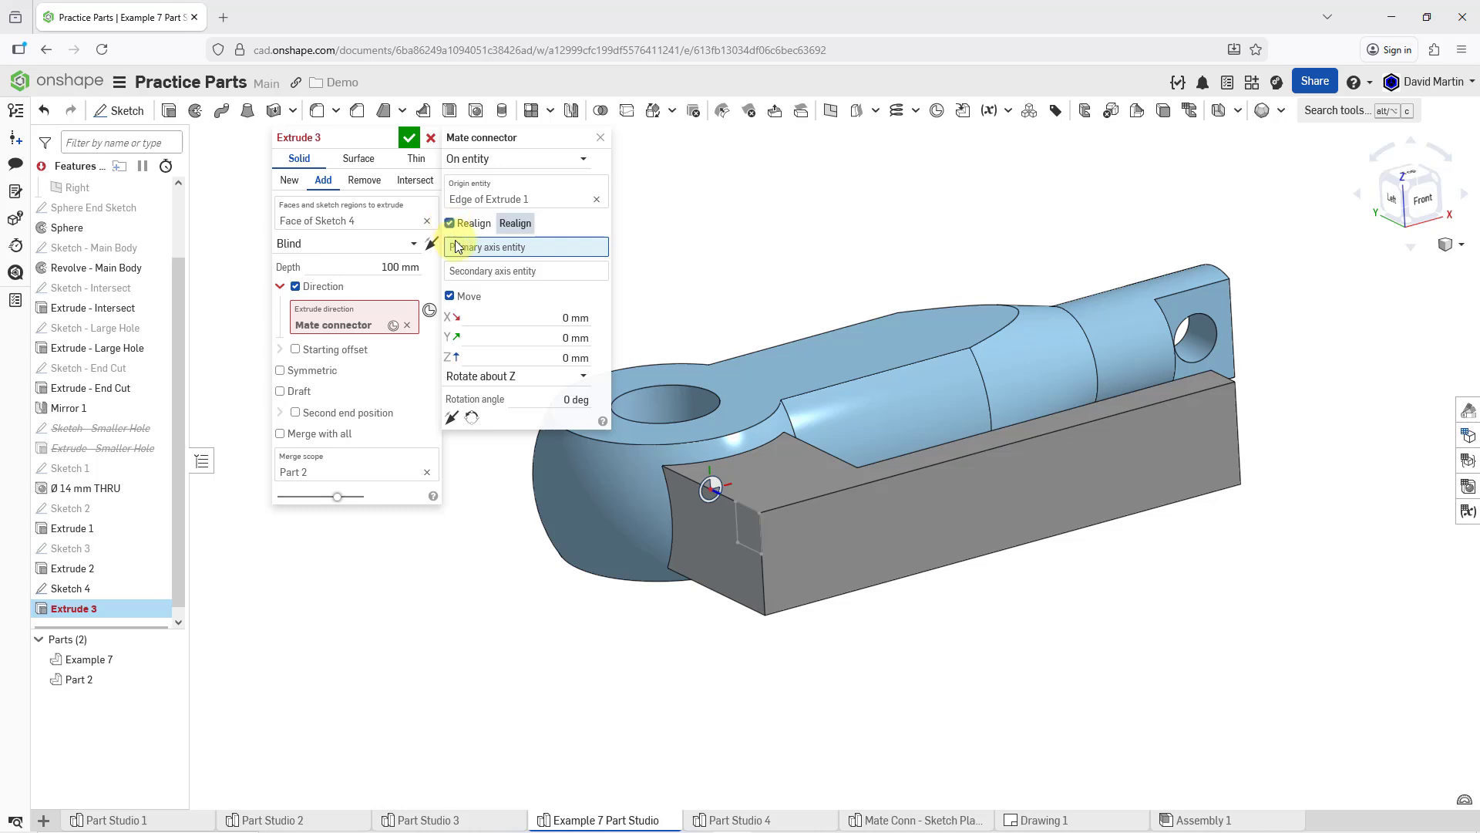
left_click(710, 537)
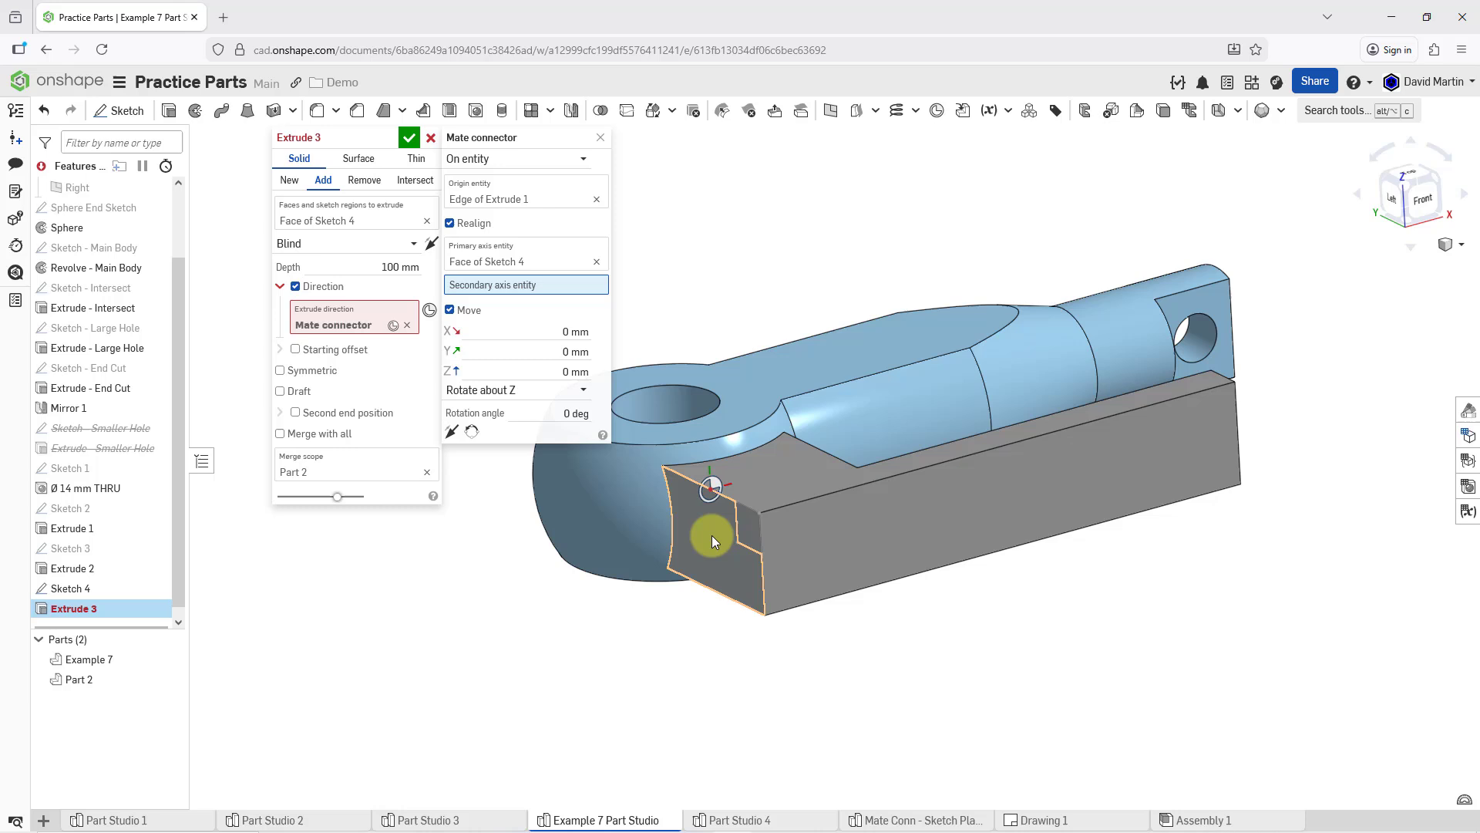
left_click(763, 467)
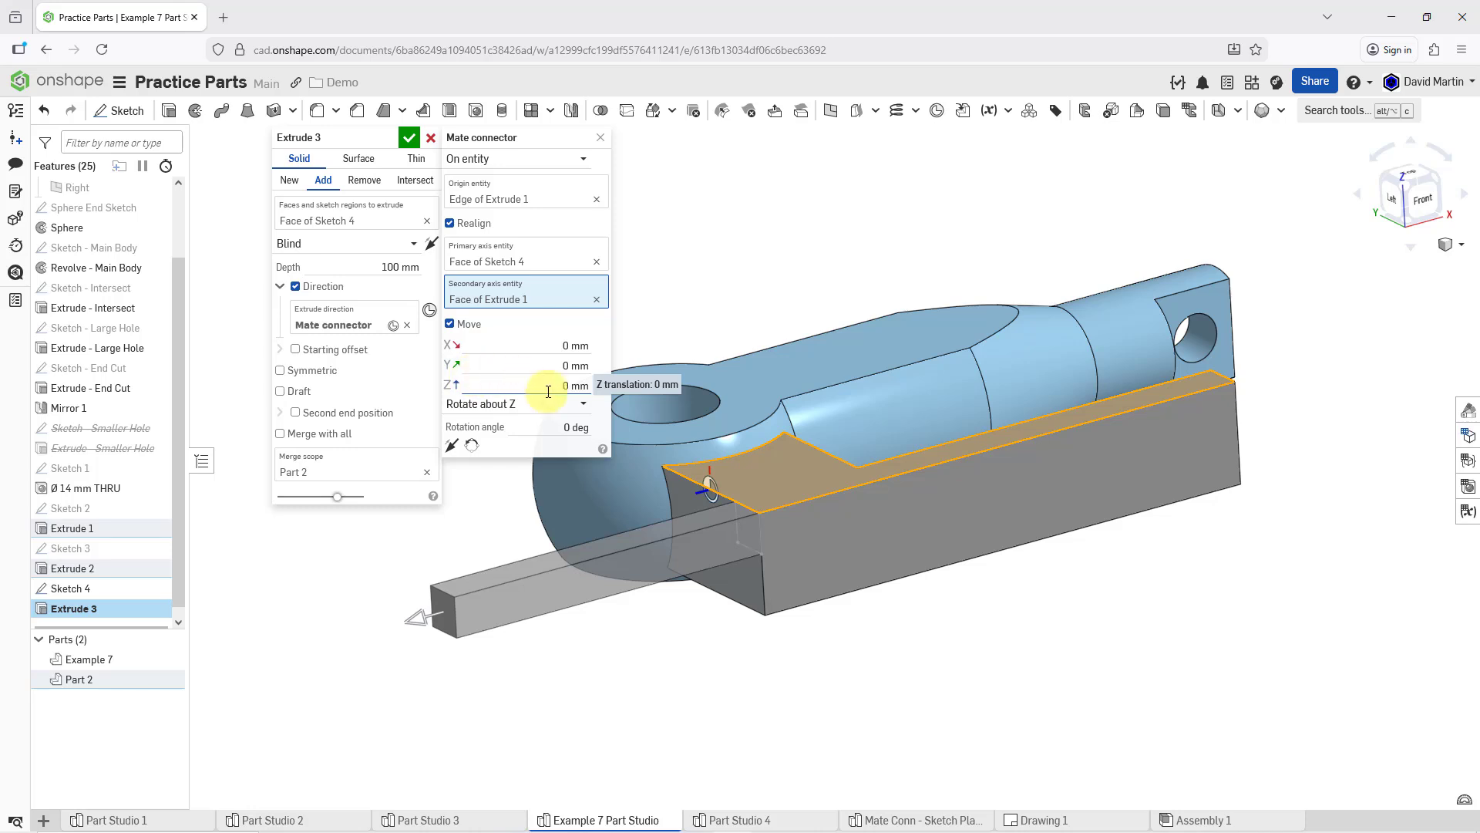
Rotate the extrusion direction's mate connector 15 degrees about Y
left_click(579, 411)
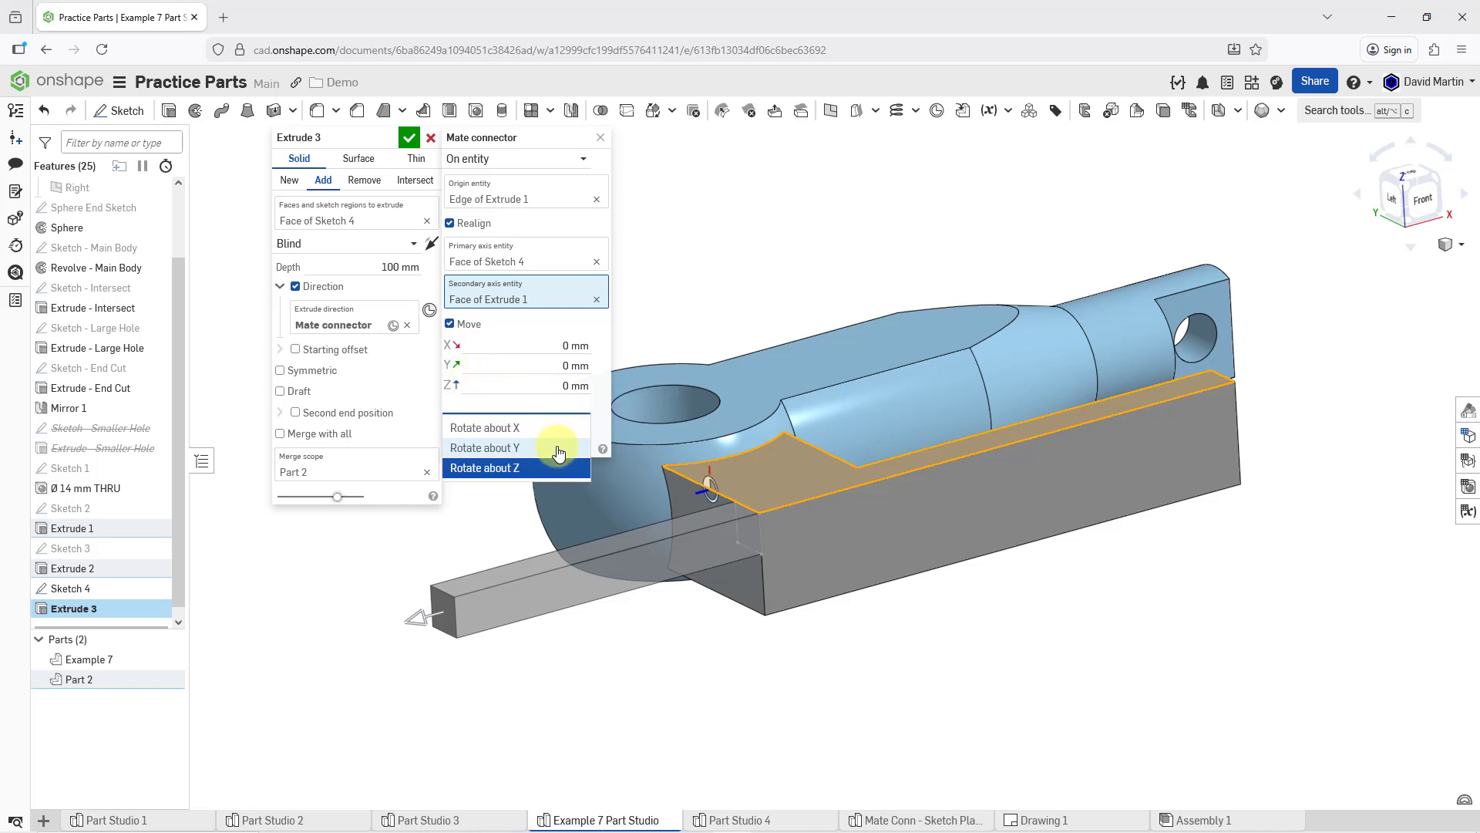
left_click(559, 452)
left_click(542, 429)
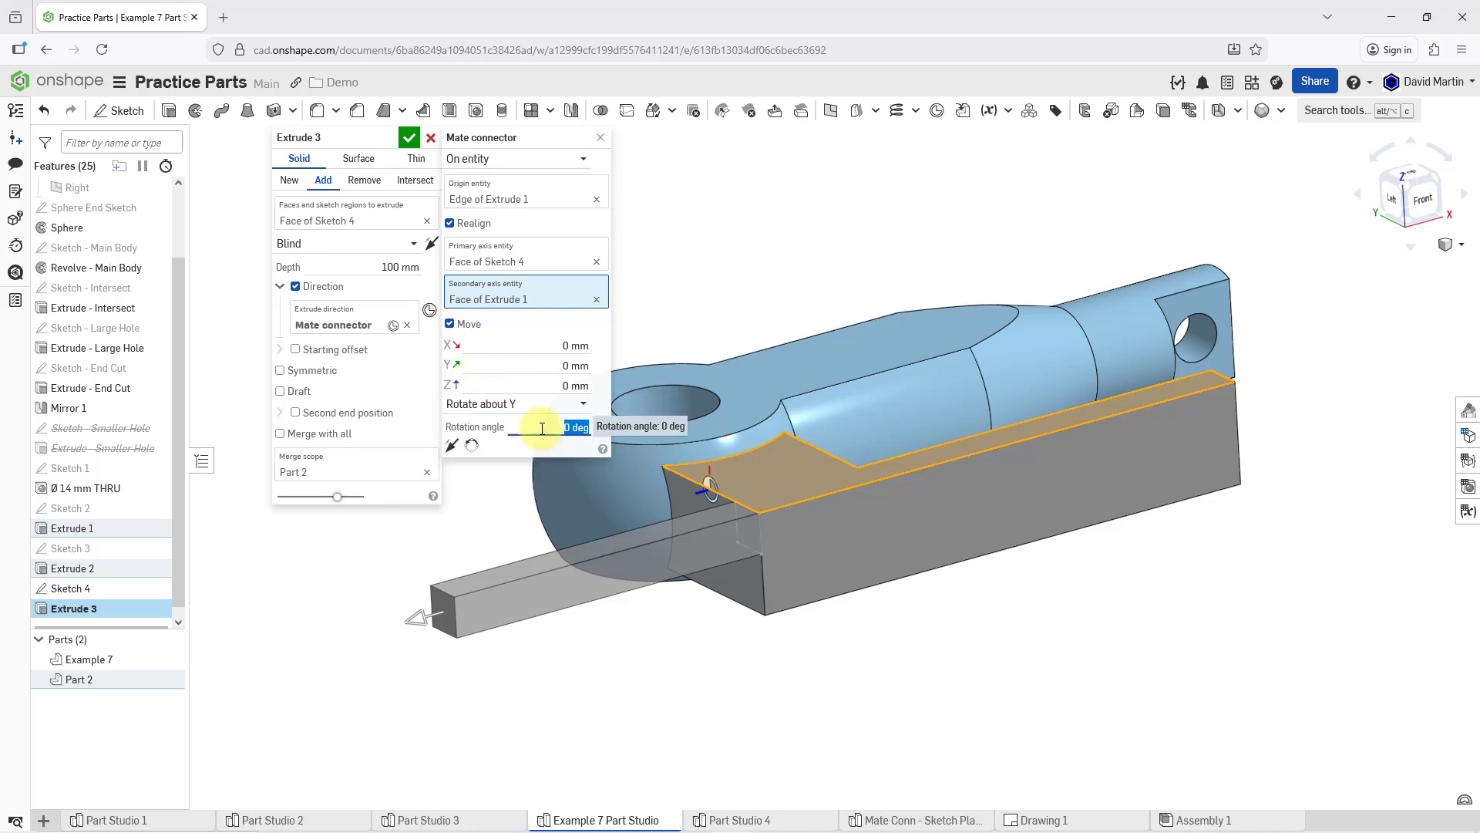
type("15")
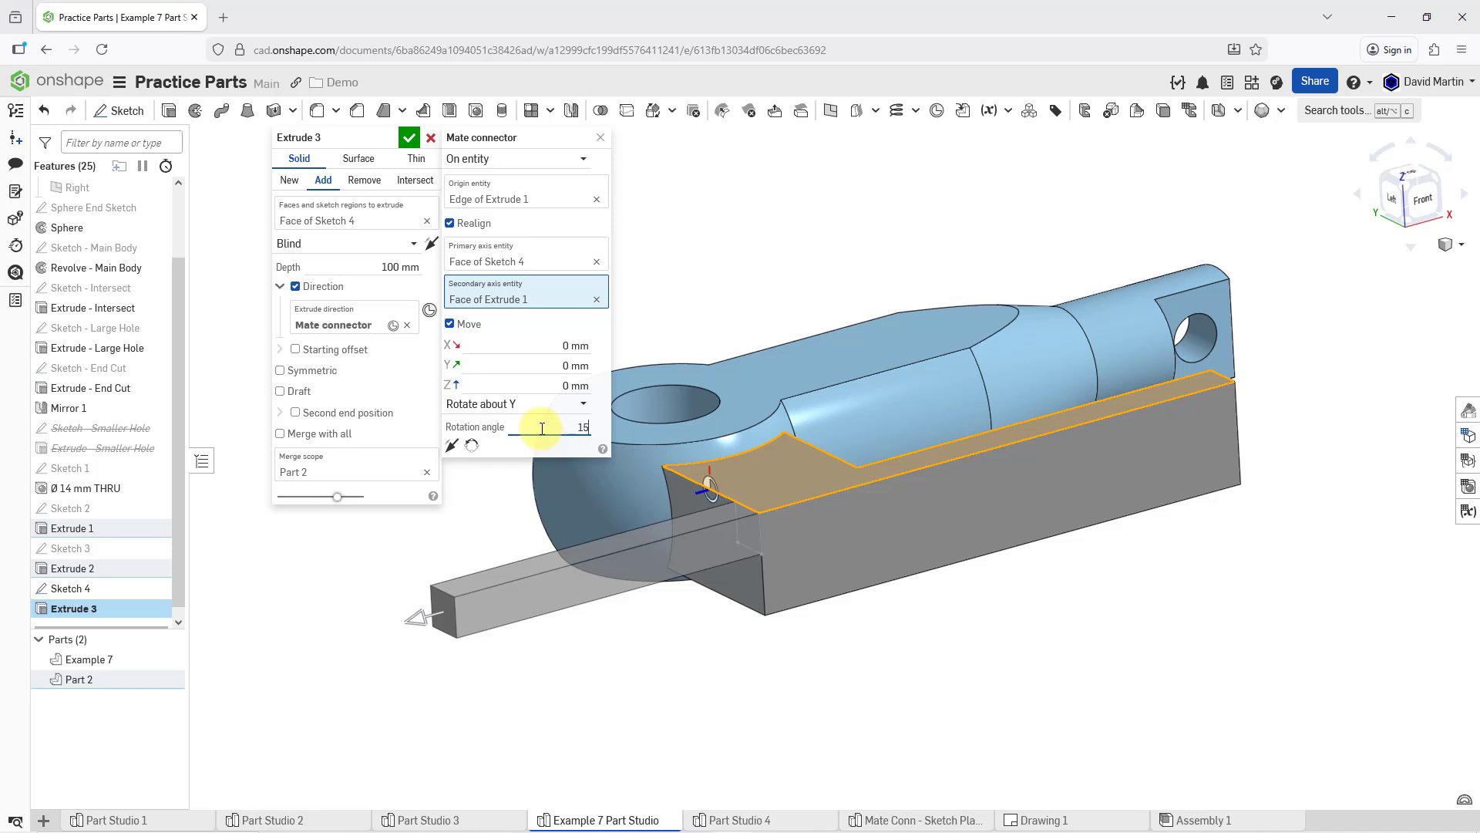
key("Return")
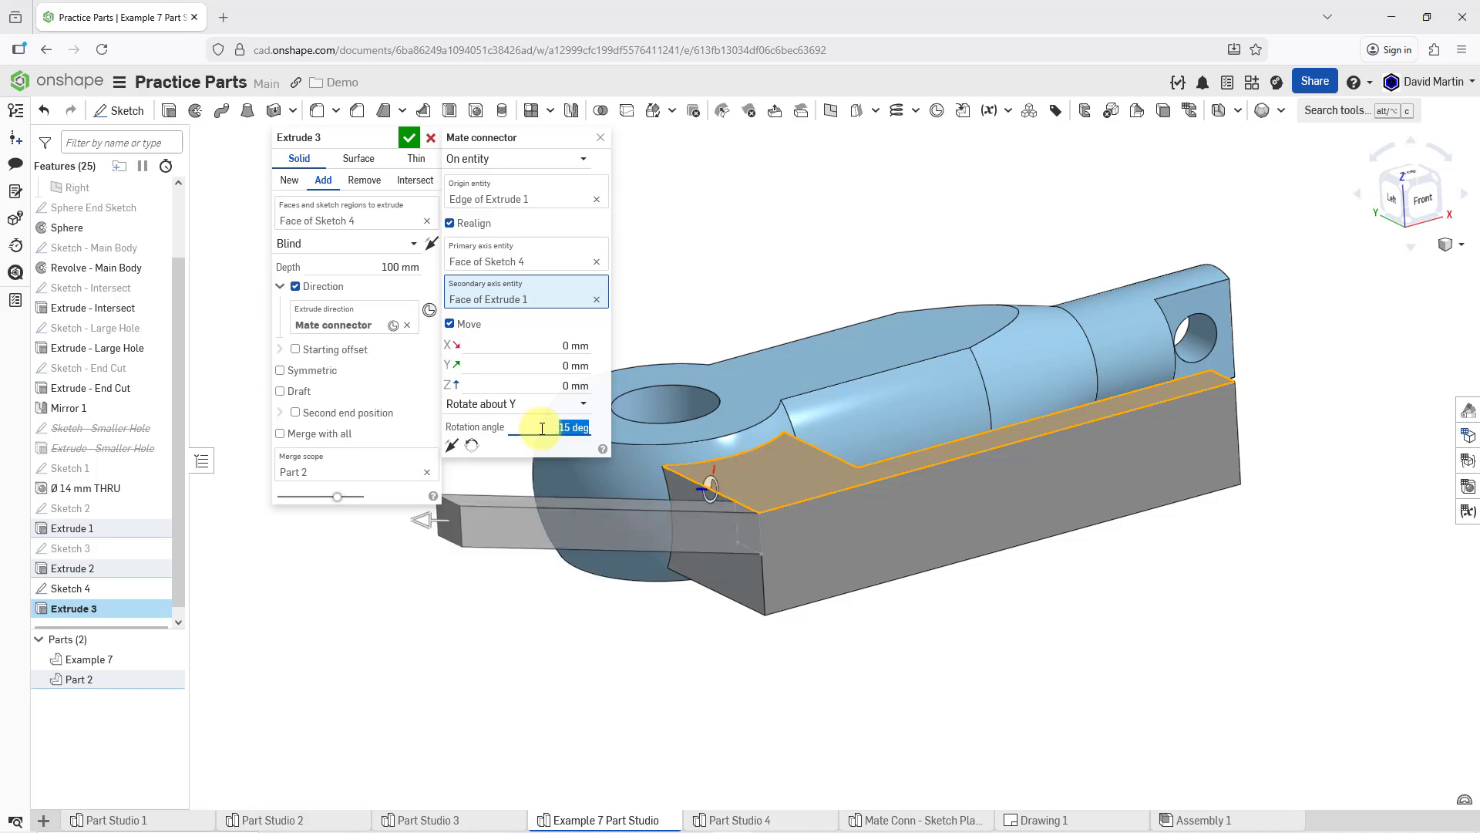
Set the mate connector's rotation angle to 22.5 degrees, close its settings and accept the extrusion
type("22.5")
key("Return")
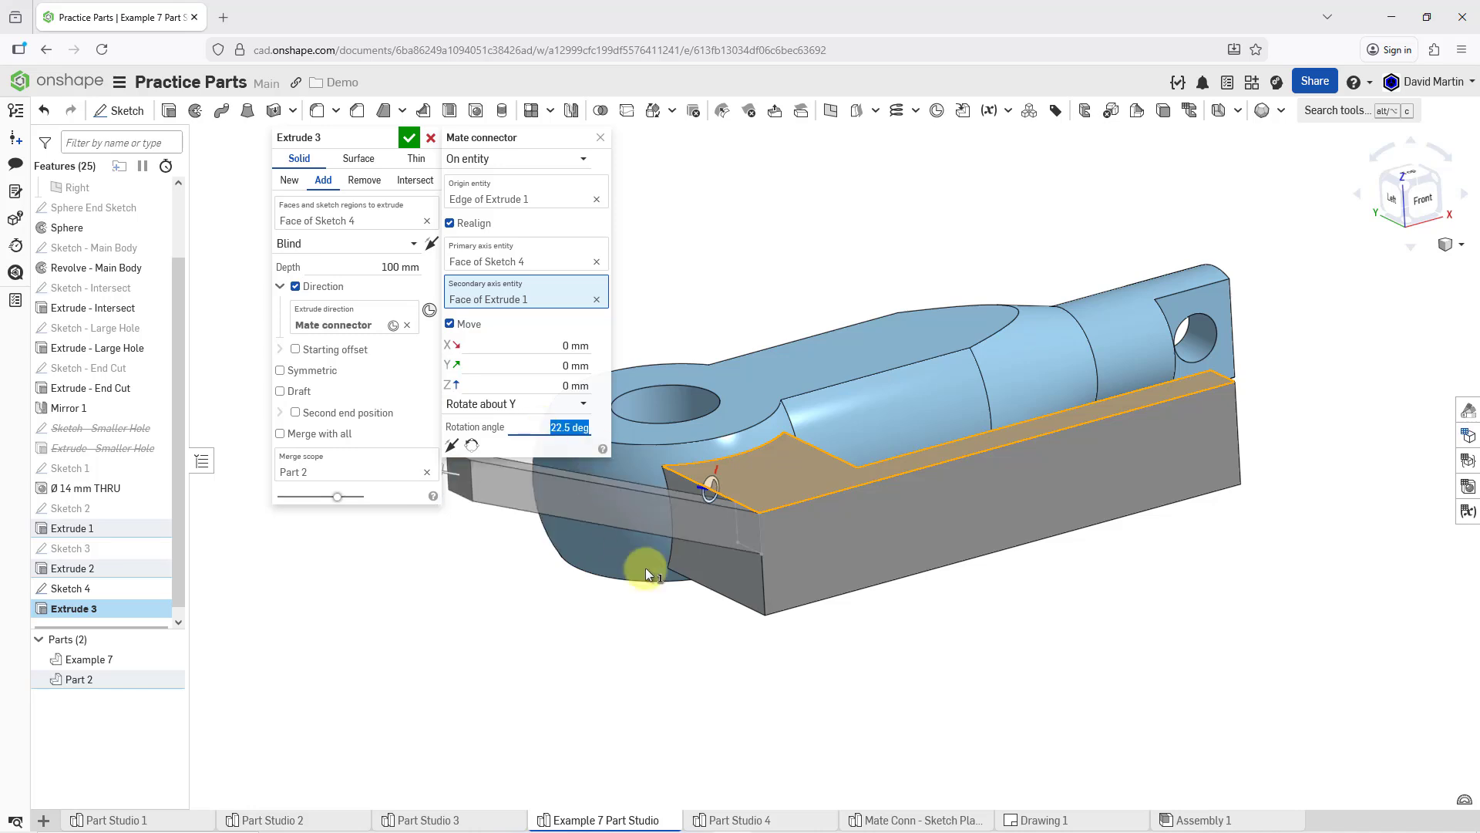
middle_click_drag(705, 599, 711, 705)
scroll(804, 646, "up", 4)
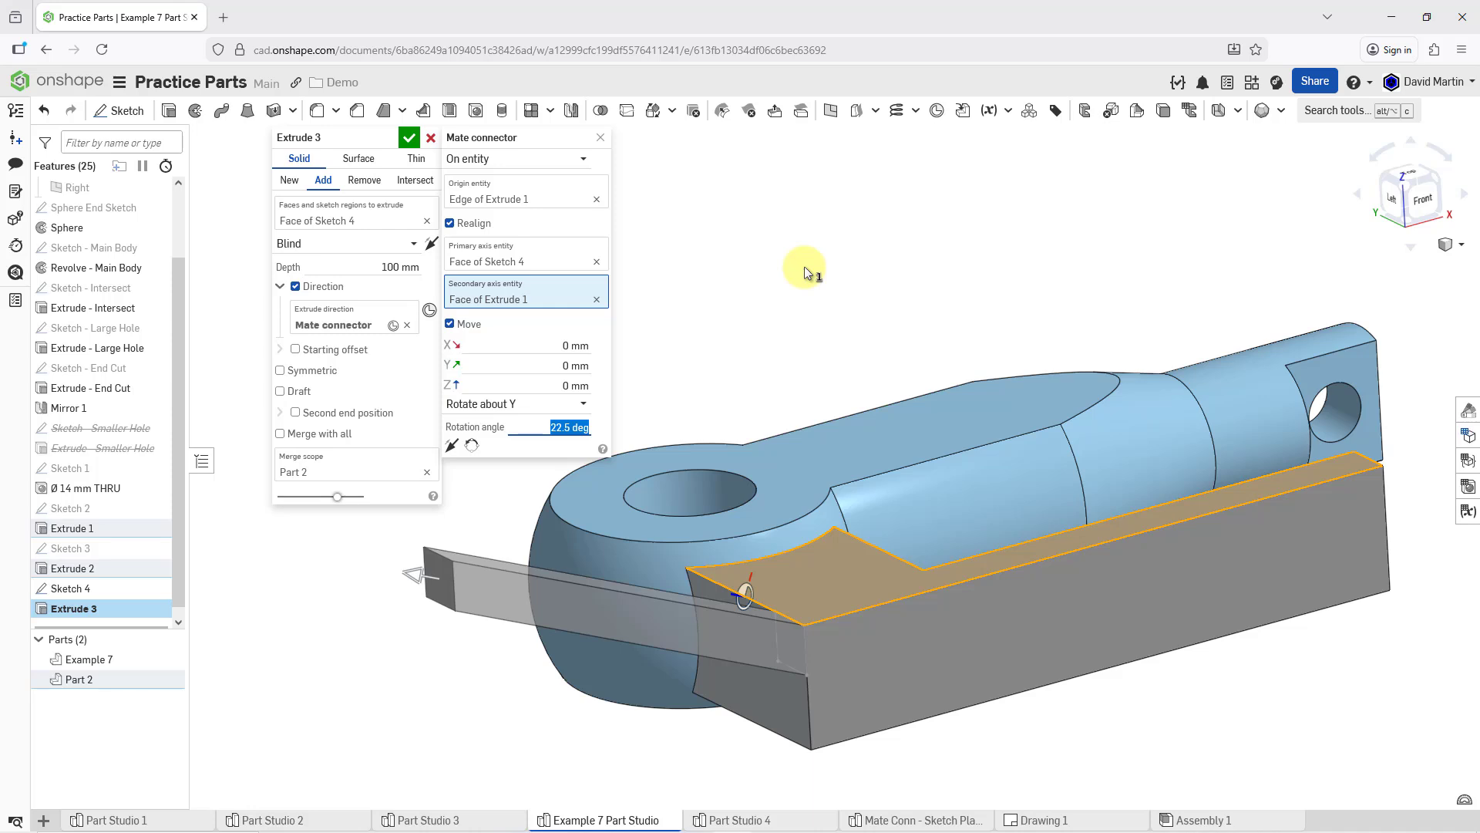
key("Return")
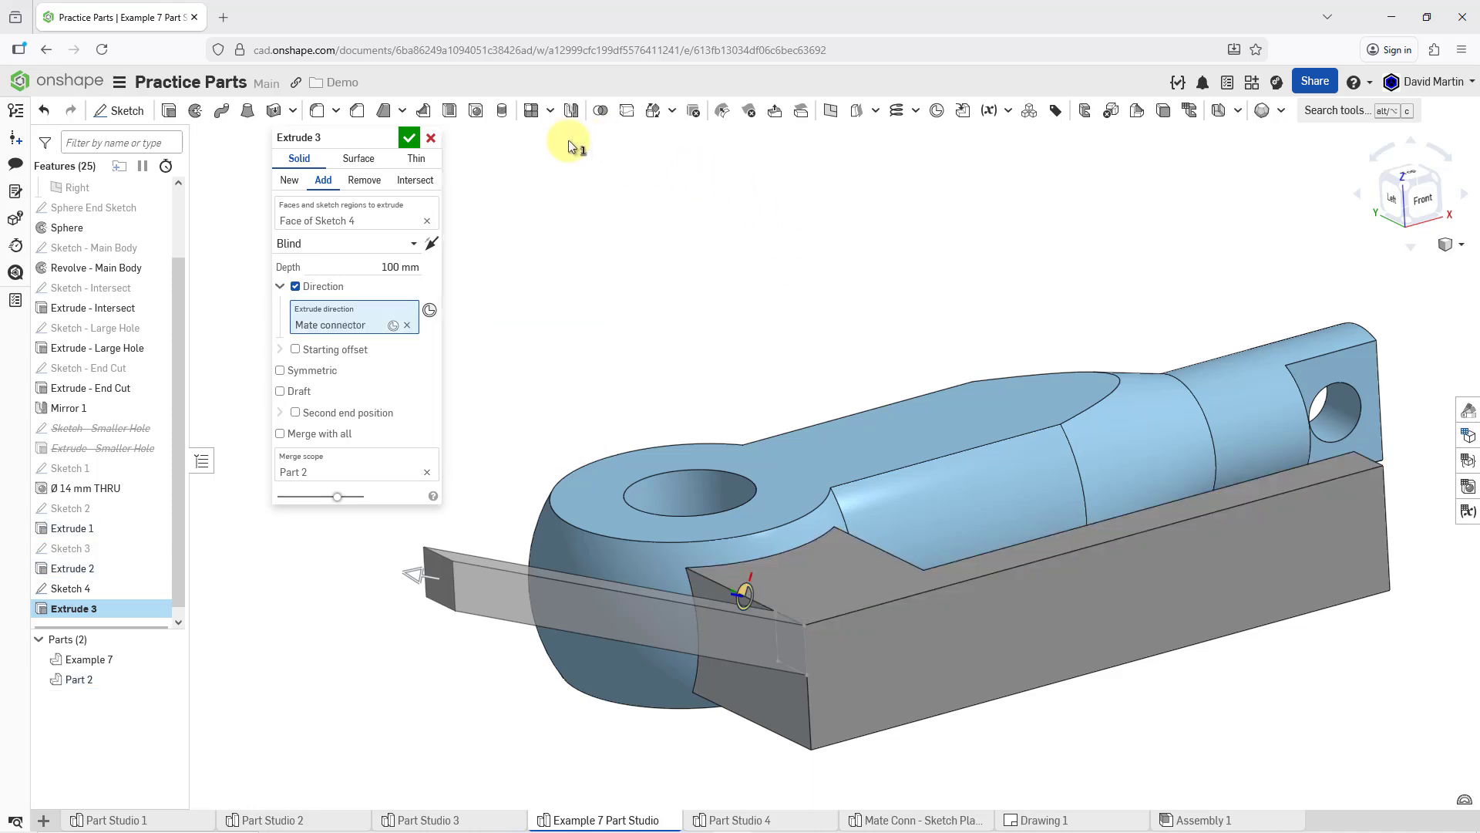
left_click(410, 138)
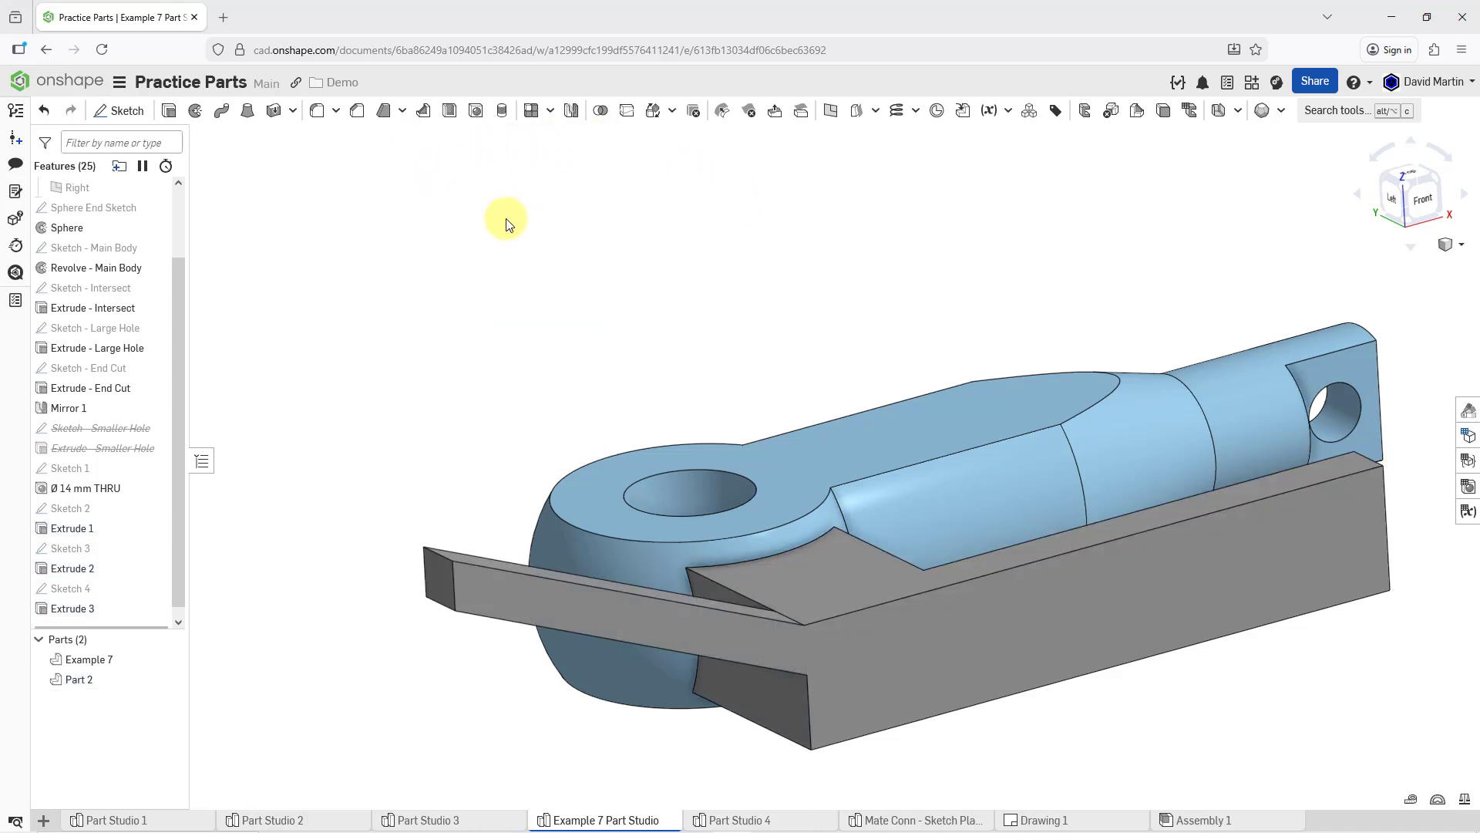